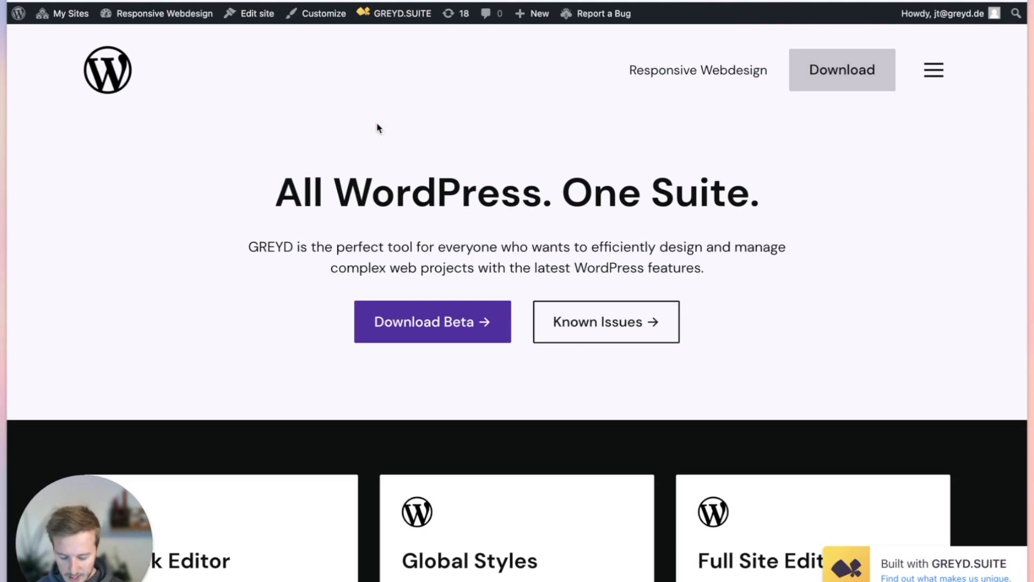
Step: Show the homepage in the browser's responsive device view, narrow it to about 437 px and widen it to about 1017 px
key(super+alt+i)
drag(711, 250, 522, 225)
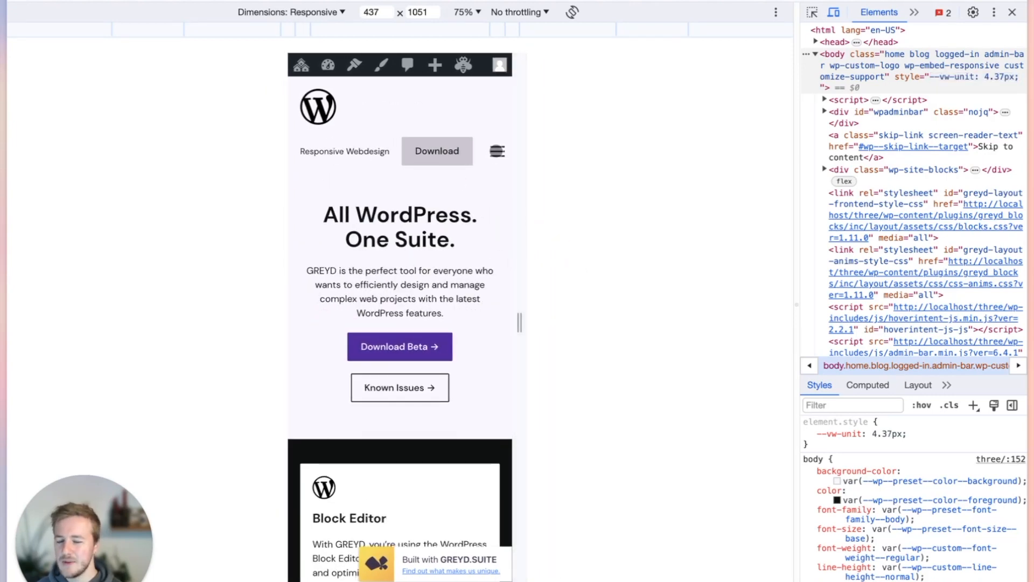
drag(515, 261, 665, 267)
Step: Switch to the Blog Home template editor and select the header's Navigation block with its settings and the block list shown
mouse_move(22, 91)
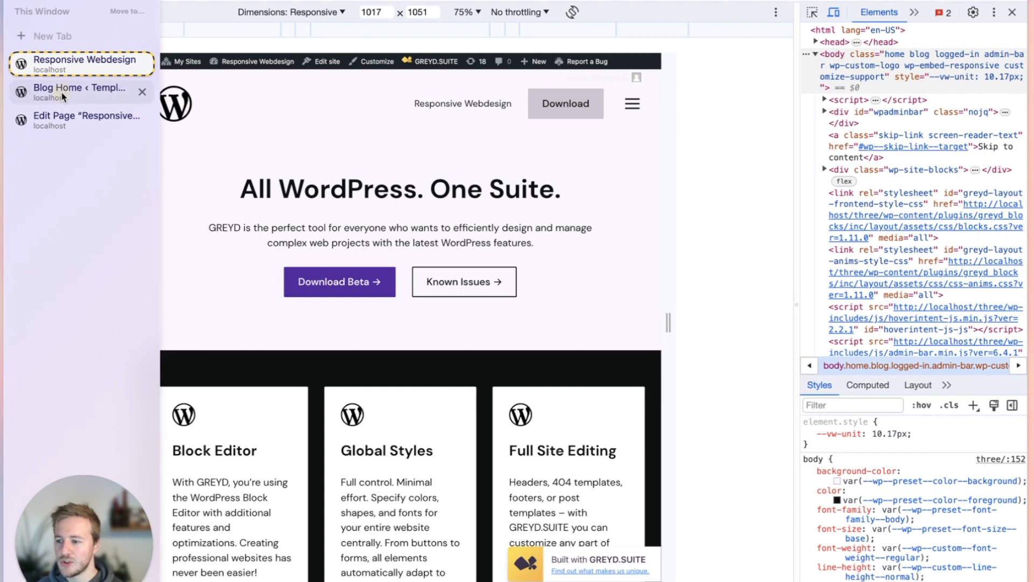
click(60, 91)
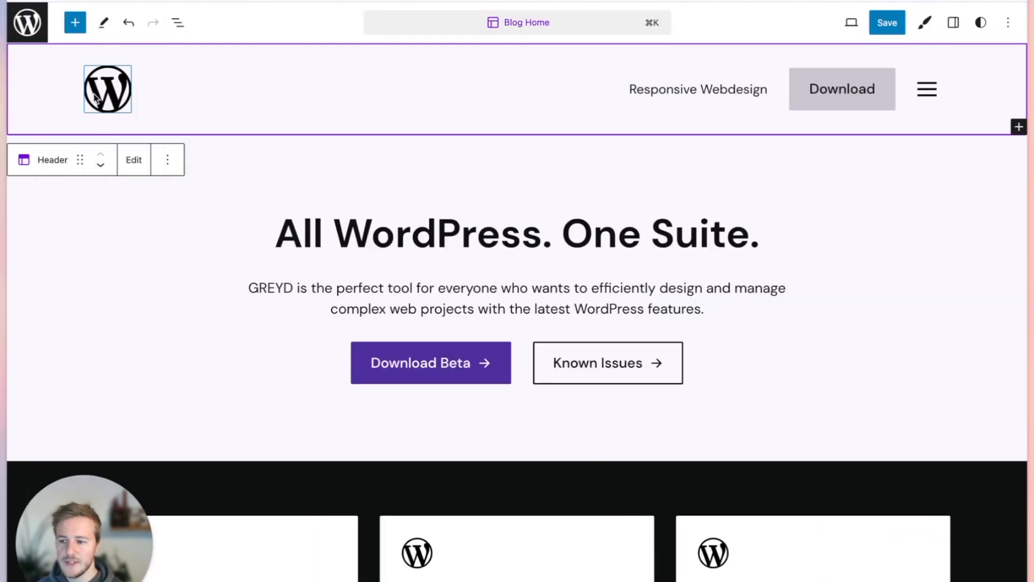
click(690, 88)
click(952, 23)
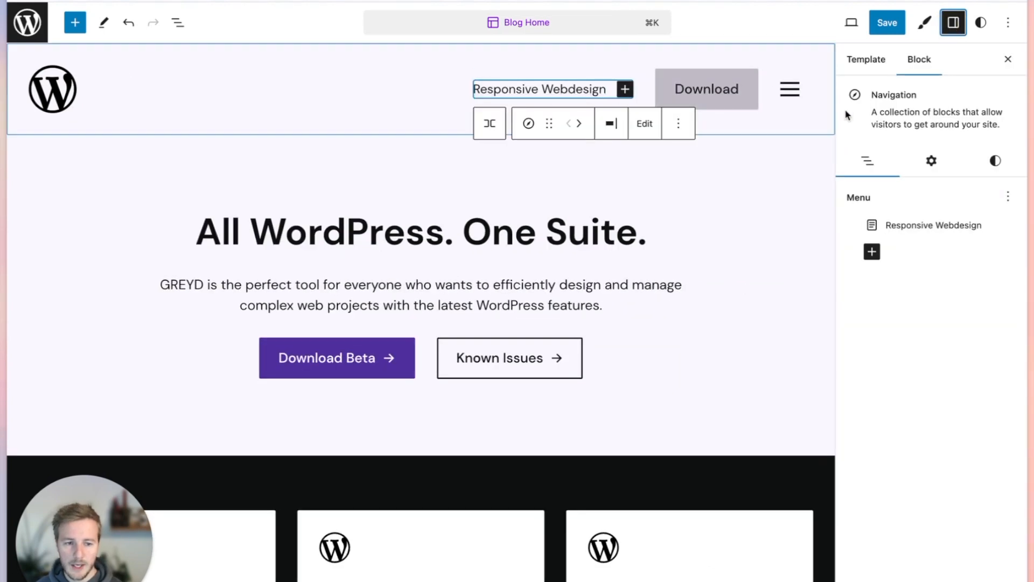
click(175, 25)
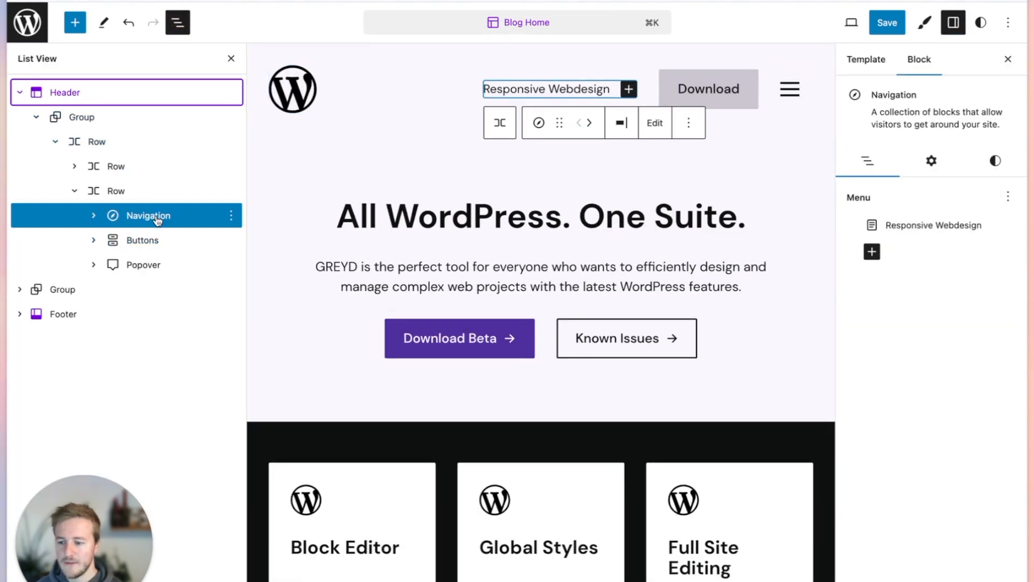
Step: Hide the header's Navigation block on mobile and tablet and save the template
click(933, 159)
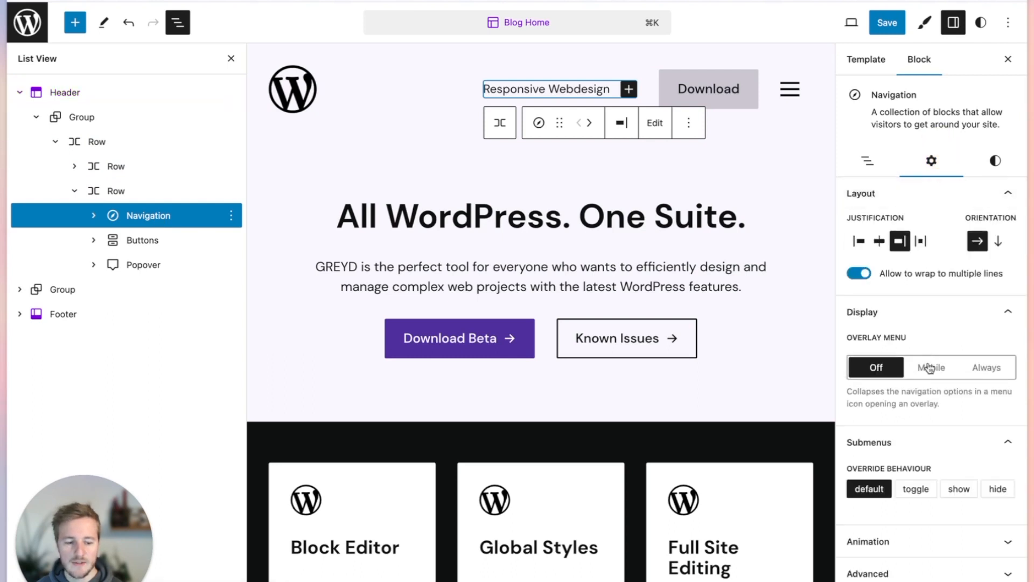
scroll(928, 377, down, 1)
click(926, 560)
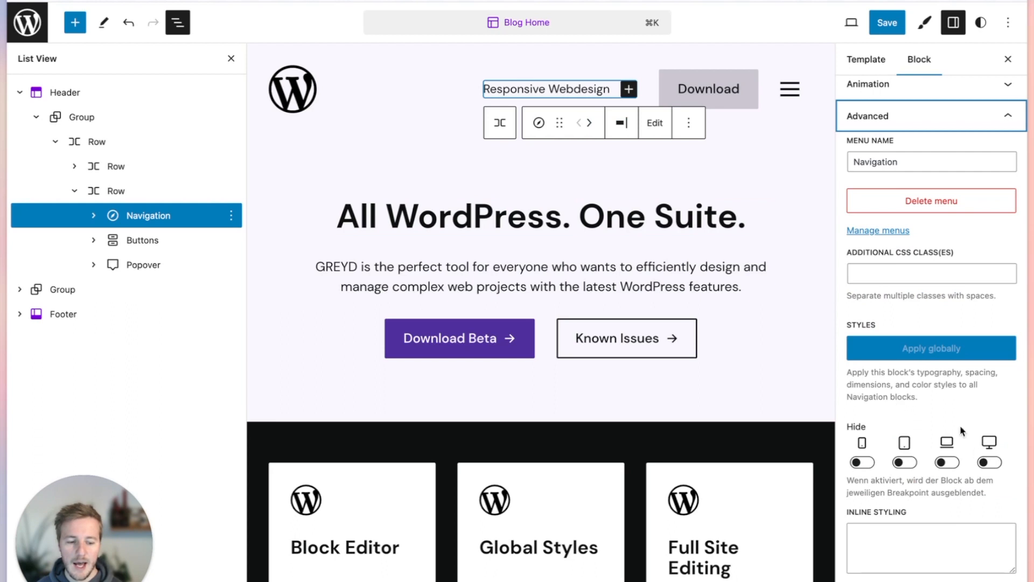
click(905, 462)
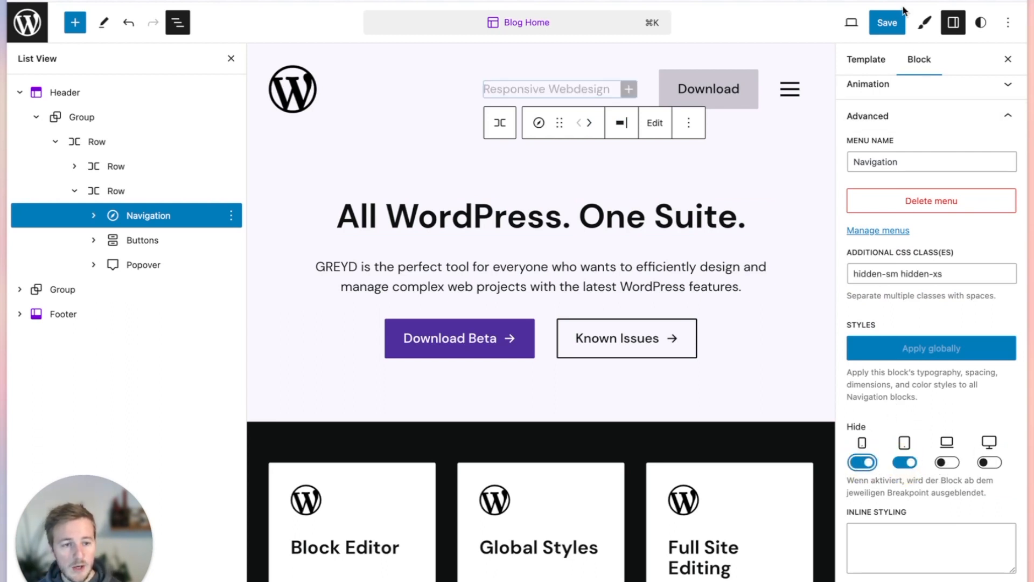
click(892, 21)
click(886, 21)
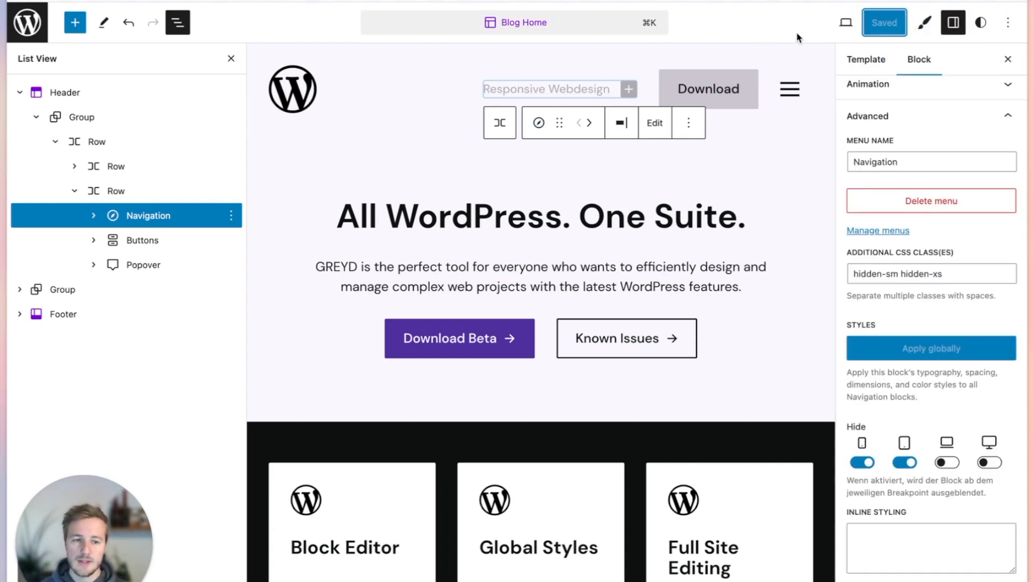
Step: Preview the template in the Mobile view and return to the Desktop view
click(845, 22)
click(750, 111)
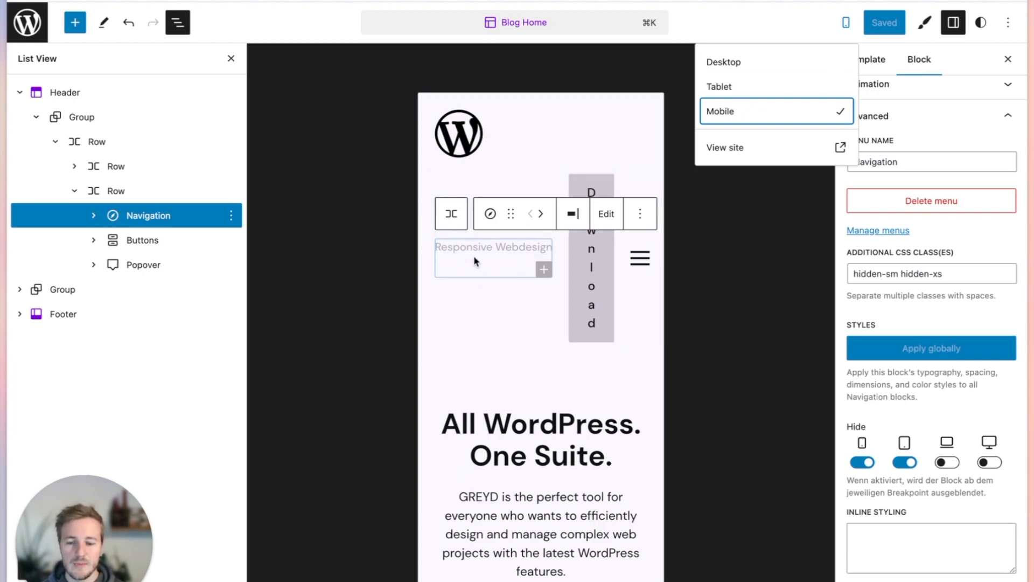
click(739, 62)
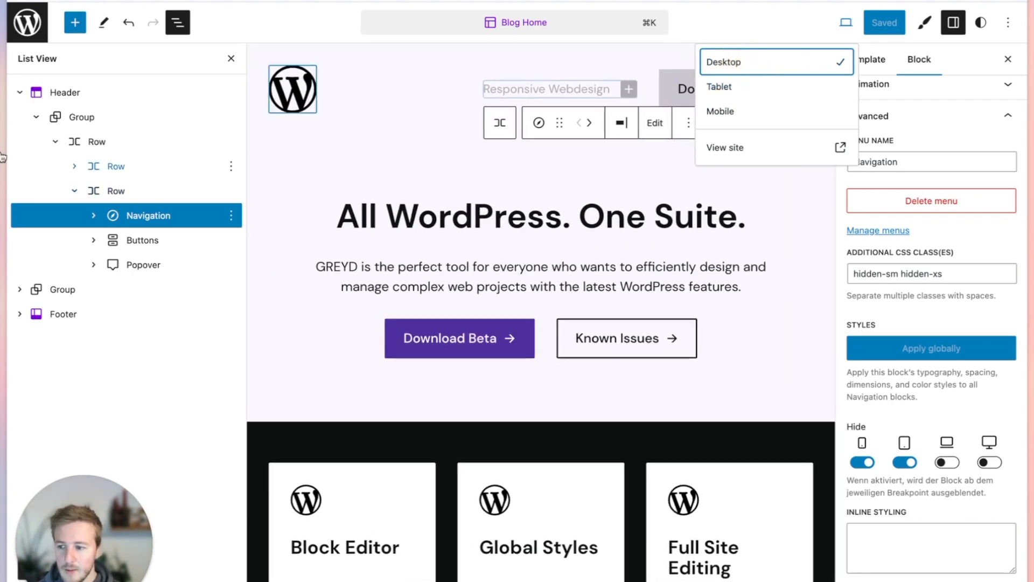
Step: Reload the live homepage and check the header while resizing the responsive preview between about 834 and 1066 px wide
mouse_move(58, 119)
click(76, 61)
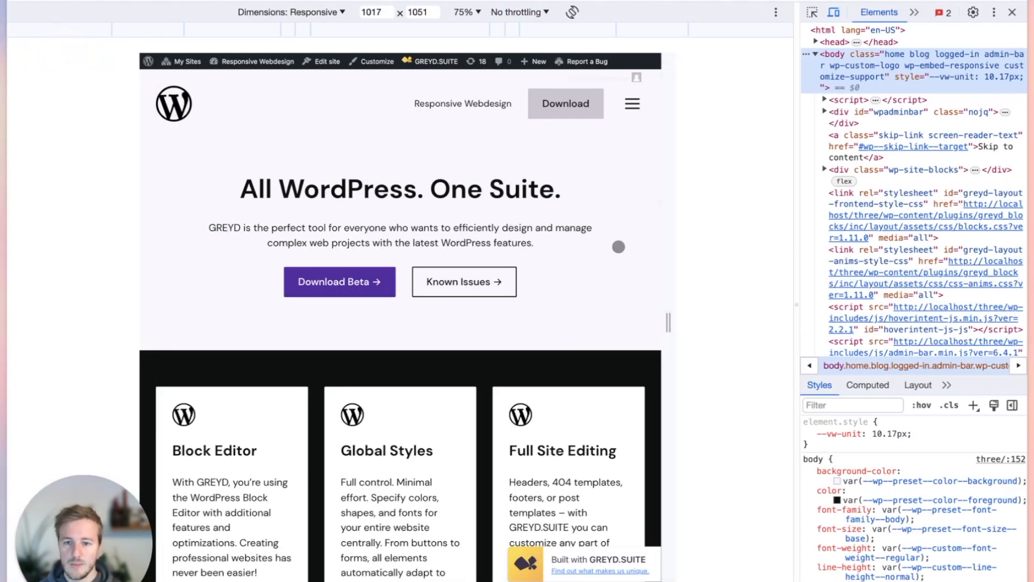
key(super+r)
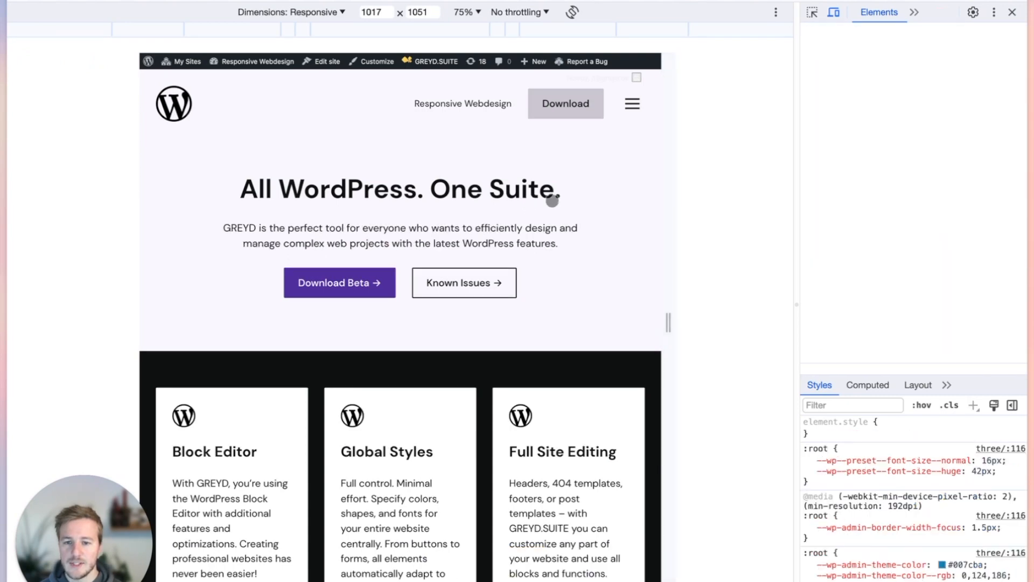
drag(666, 195, 623, 224)
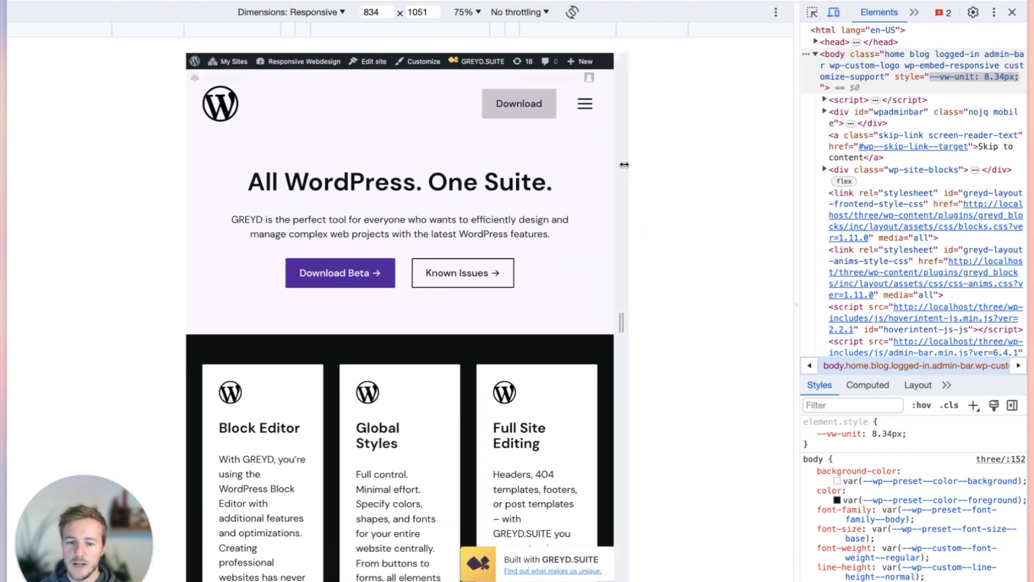
drag(624, 169, 685, 171)
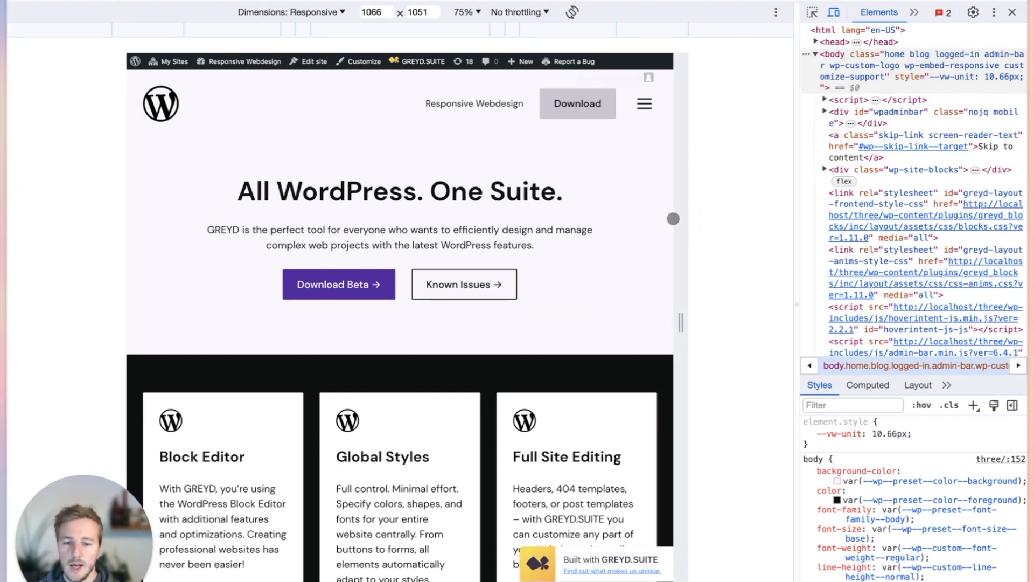
mouse_move(675, 241)
mouse_down()
mouse_move(535, 247)
mouse_move(657, 245)
mouse_up()
drag(658, 200, 670, 199)
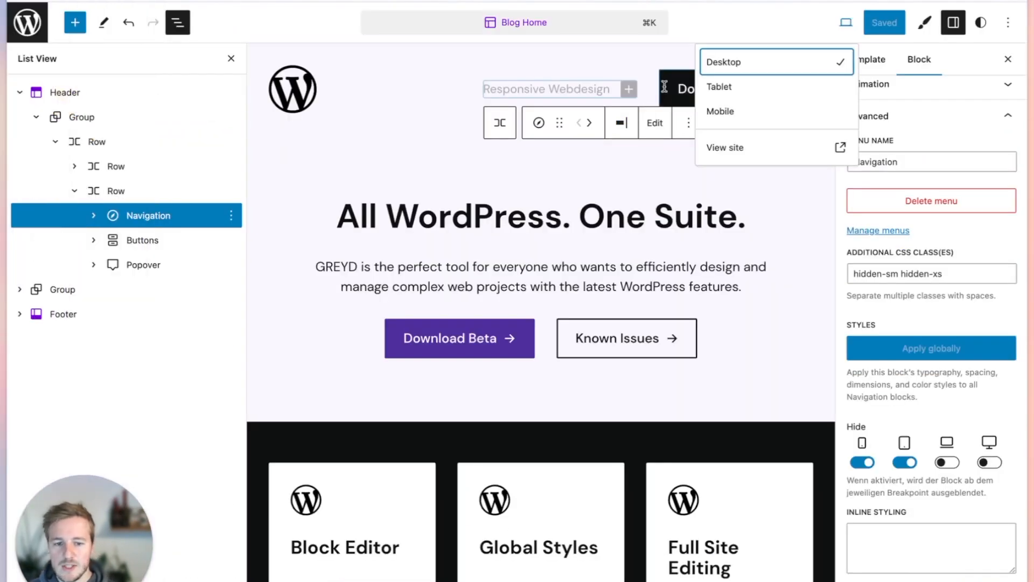
Step: Hide the Buttons block holding the header's Download button on mobile in the Blog Home template
click(695, 81)
click(105, 239)
click(890, 345)
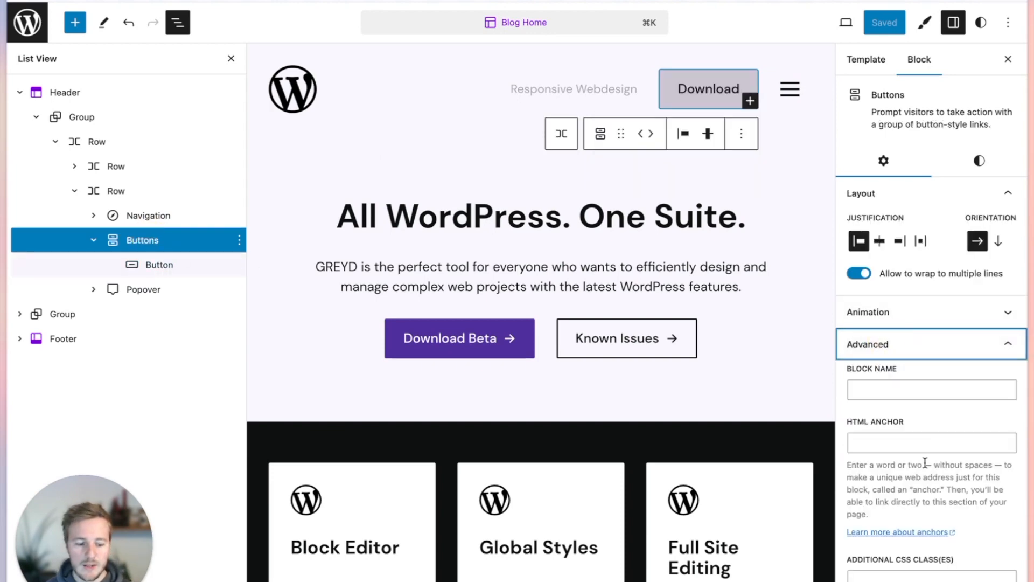
scroll(907, 431, down, 5)
click(862, 534)
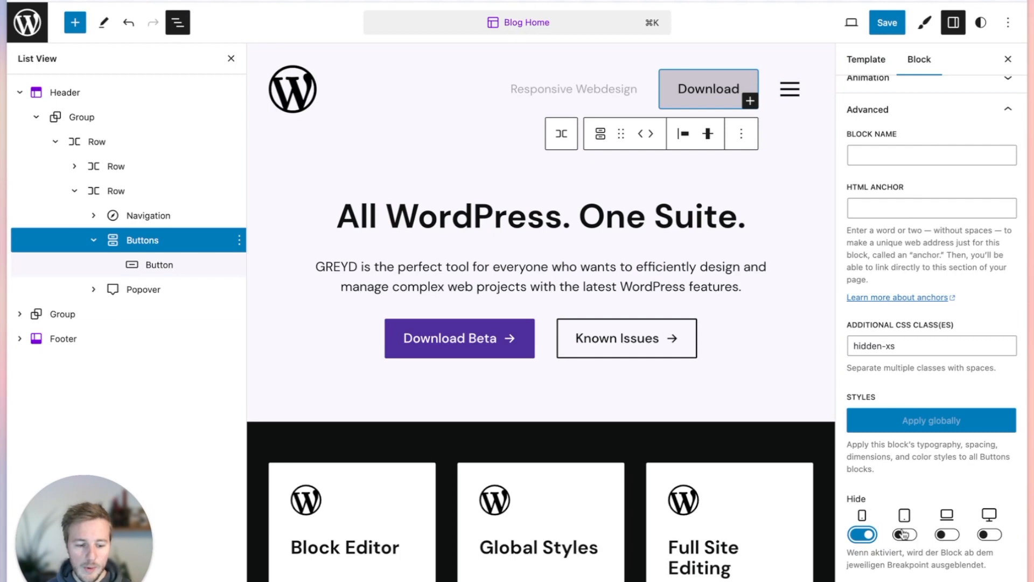
Step: Review the header Popover's advanced settings and show its overlay content
click(144, 289)
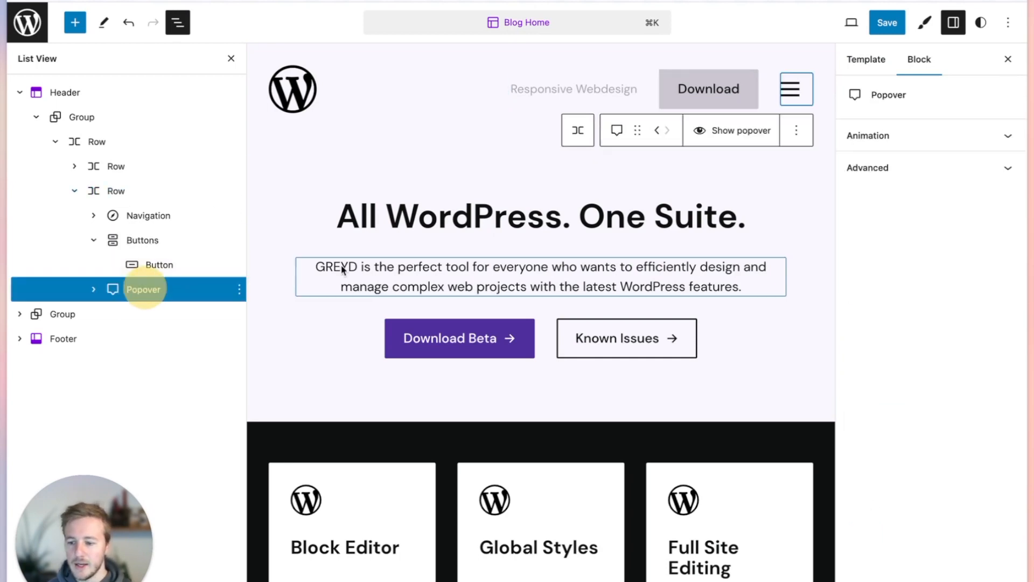
click(897, 167)
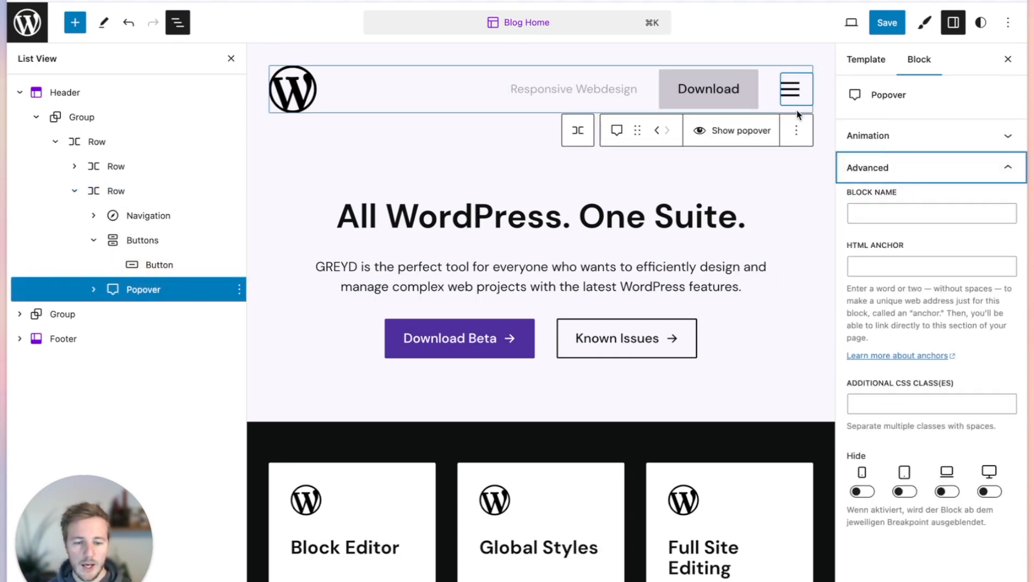
click(745, 133)
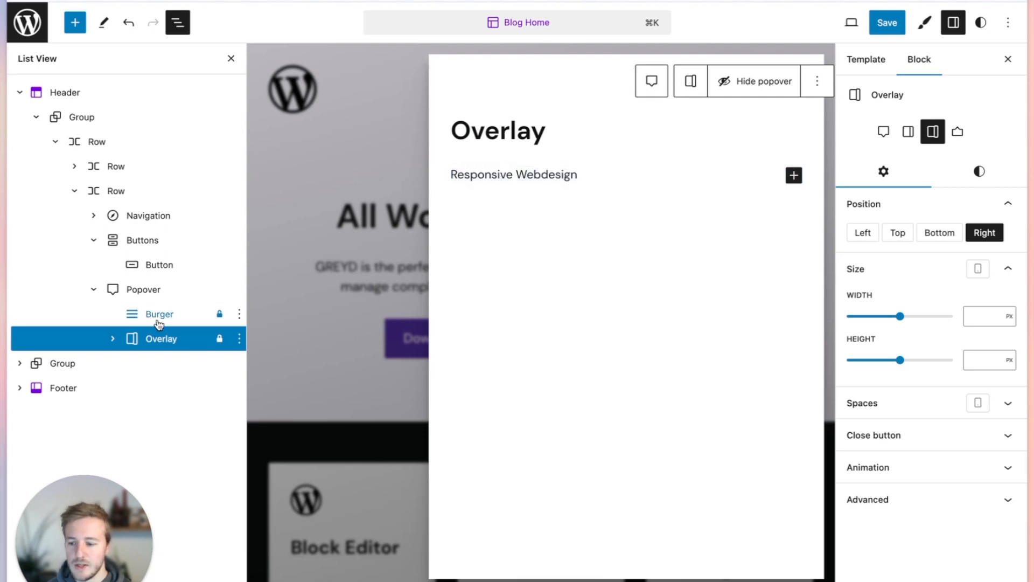
Step: Review the breakpoint hide settings of the header's Navigation block
click(140, 225)
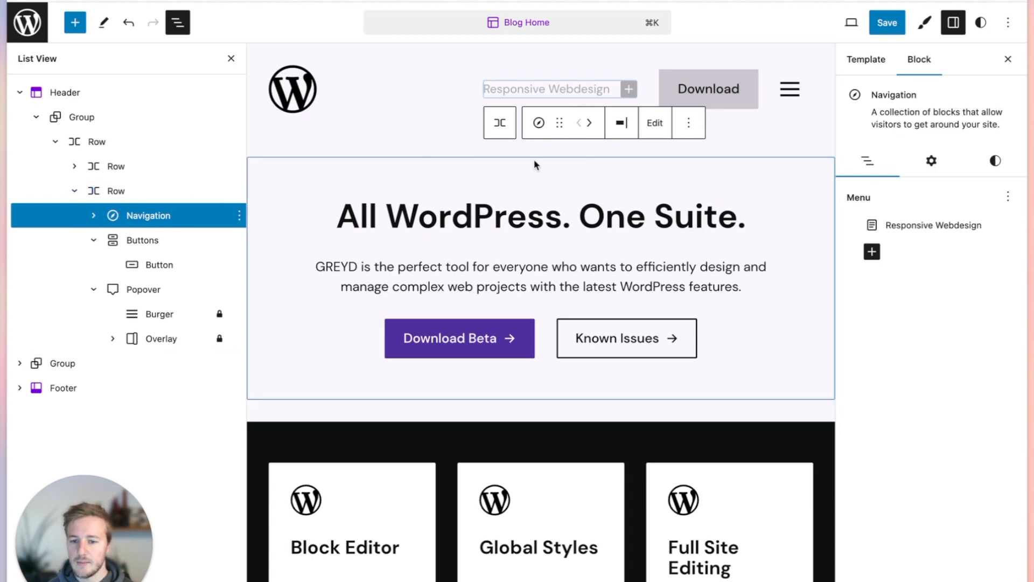
click(945, 164)
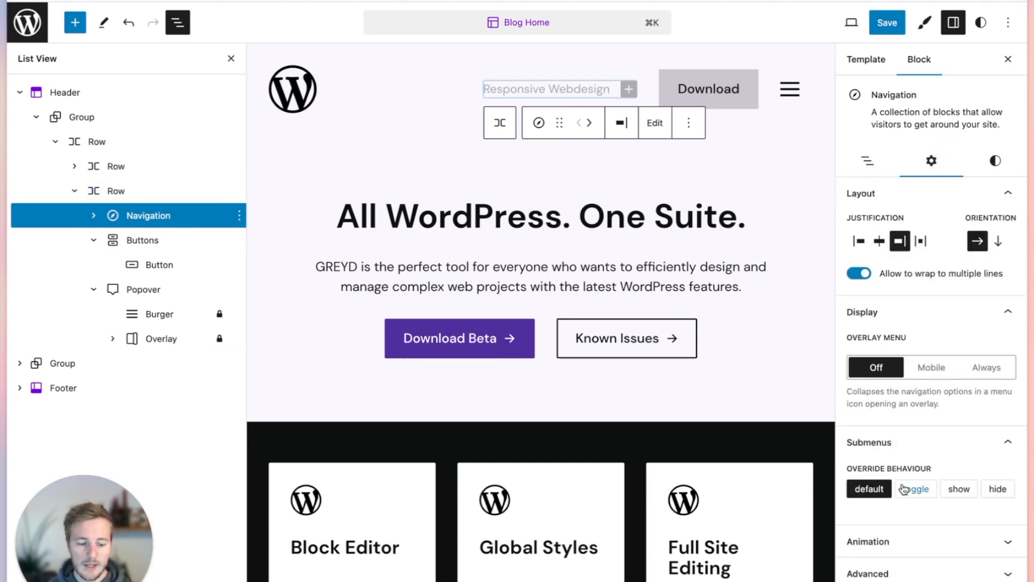
click(930, 570)
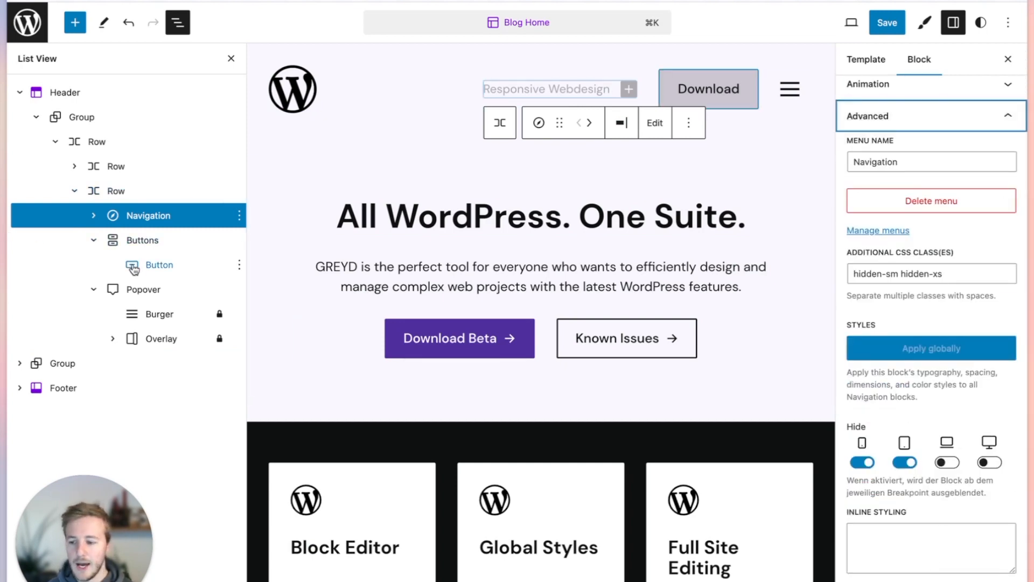
Step: Hide the header's Popover block on the laptop and desktop breakpoints and save the template
click(143, 289)
click(877, 172)
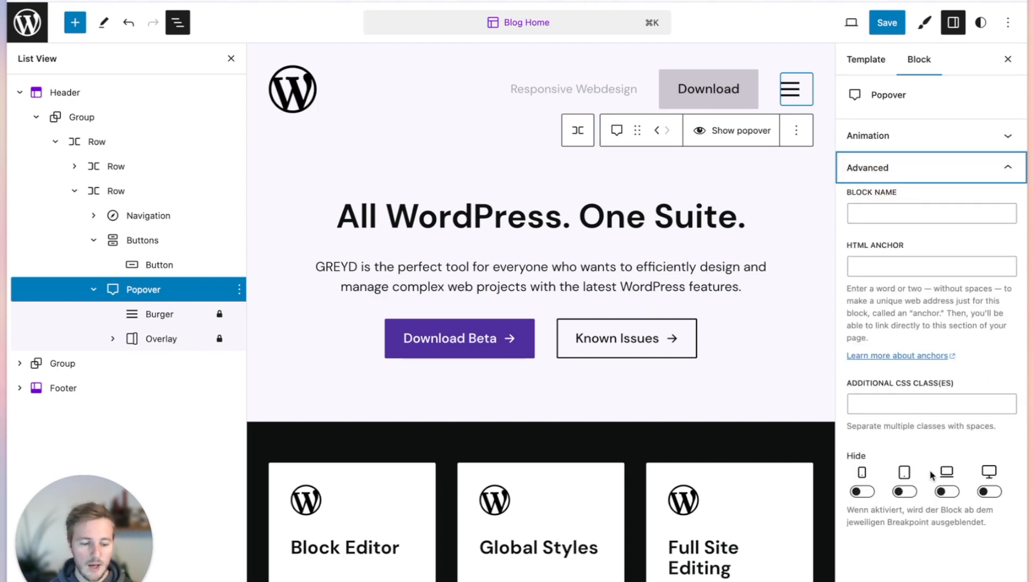
click(948, 491)
click(990, 491)
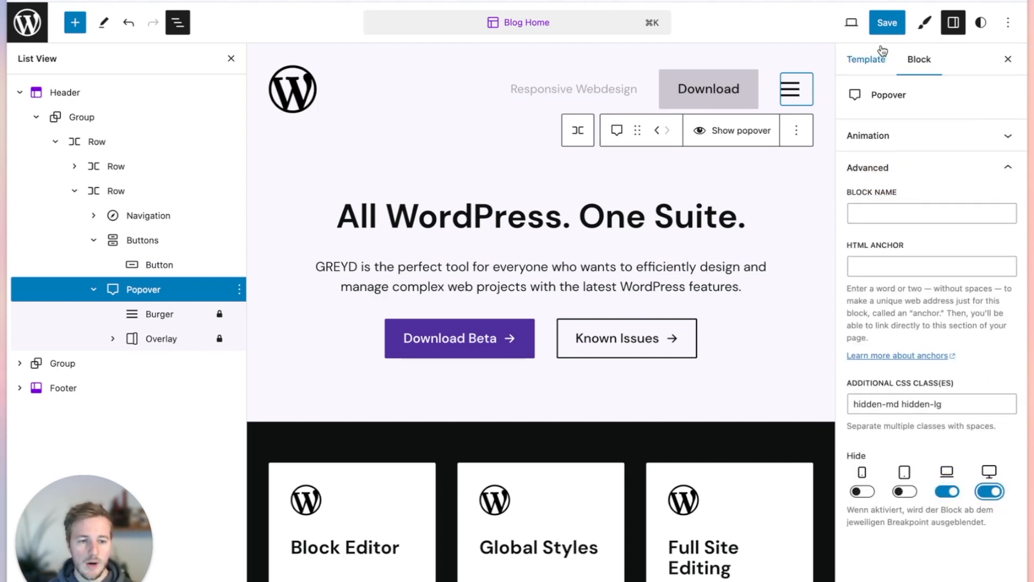
click(887, 23)
click(888, 22)
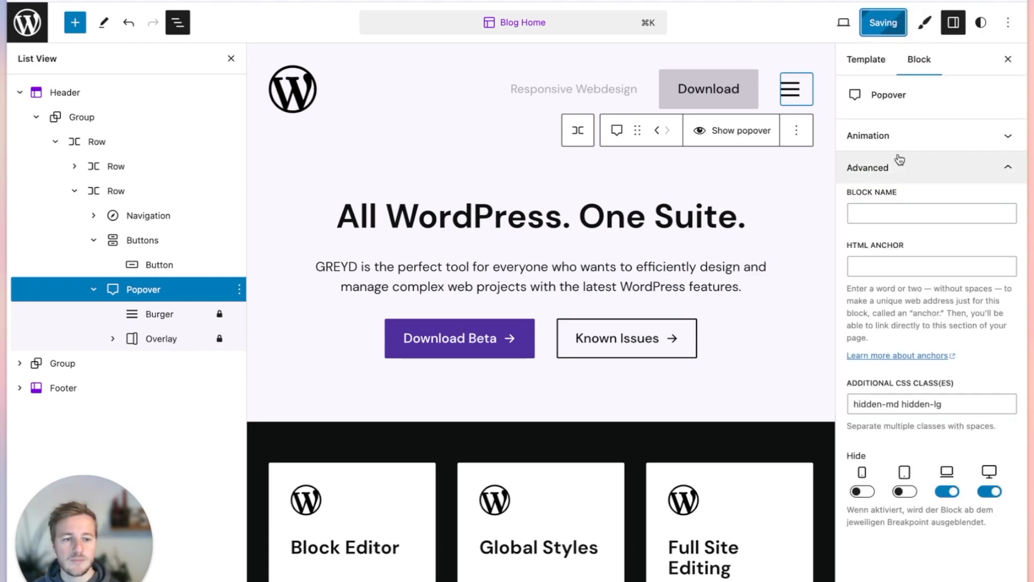
Step: Reload the live homepage and narrow the responsive preview to about 846 px to check the header
mouse_move(5, 107)
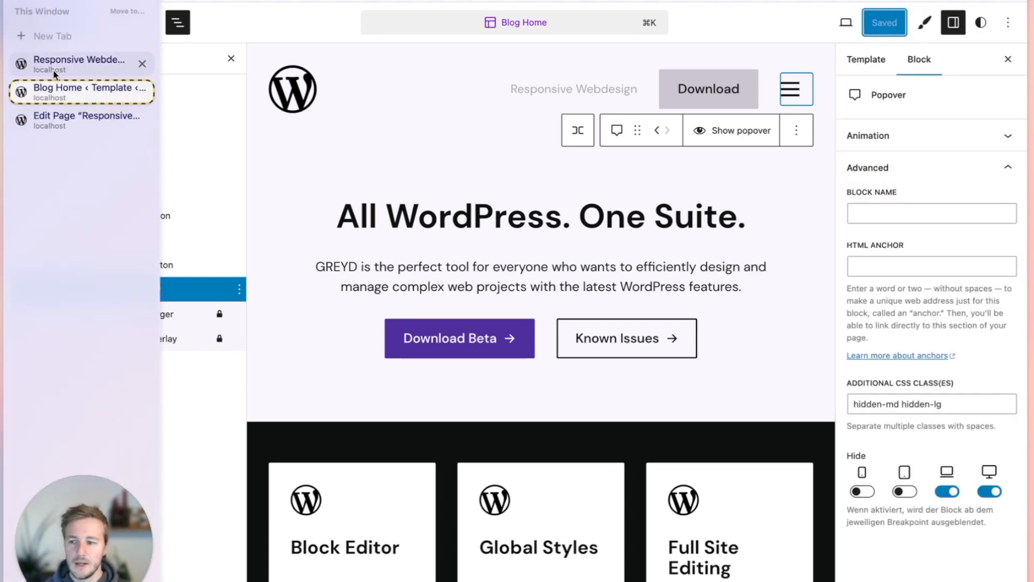
click(50, 66)
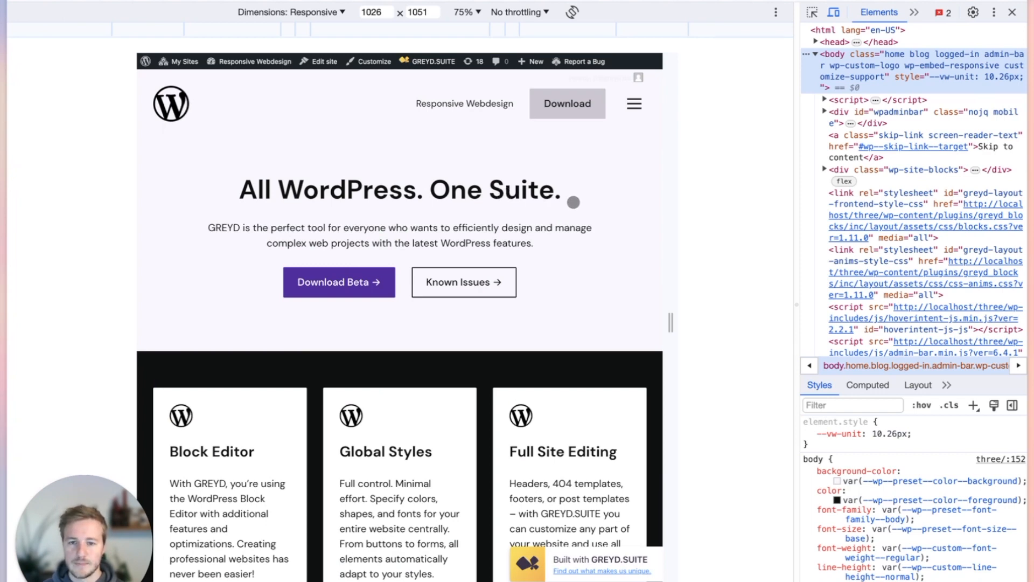
key(super+r)
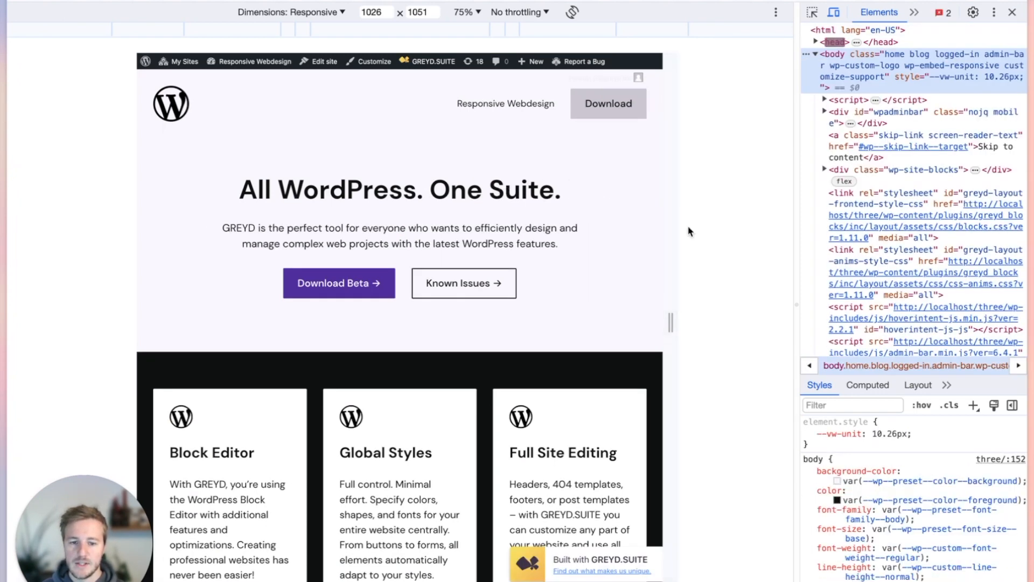
drag(668, 193, 619, 205)
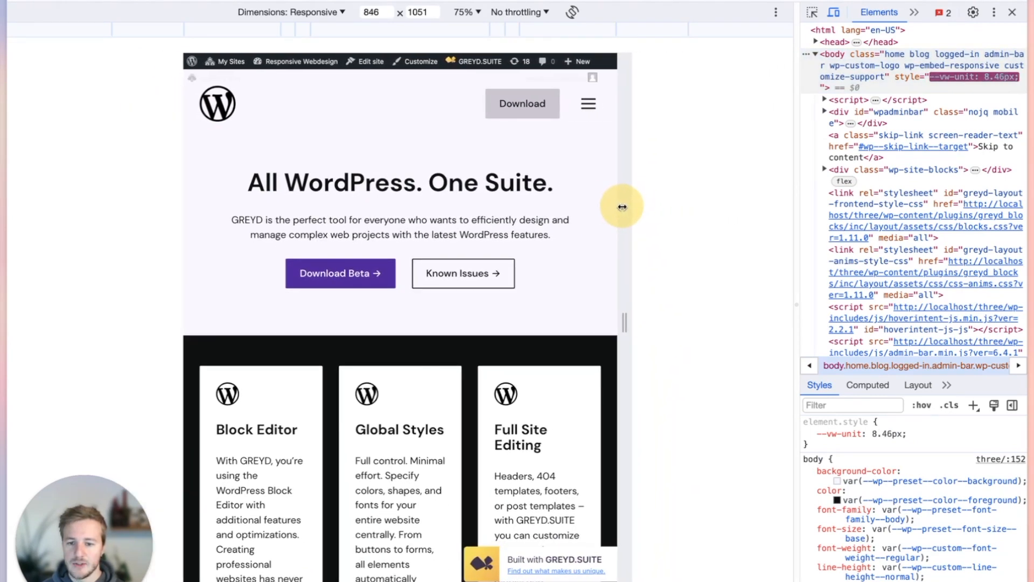
Step: Test the header's burger menu by repeatedly opening and closing its overlay at the narrowed width
click(587, 103)
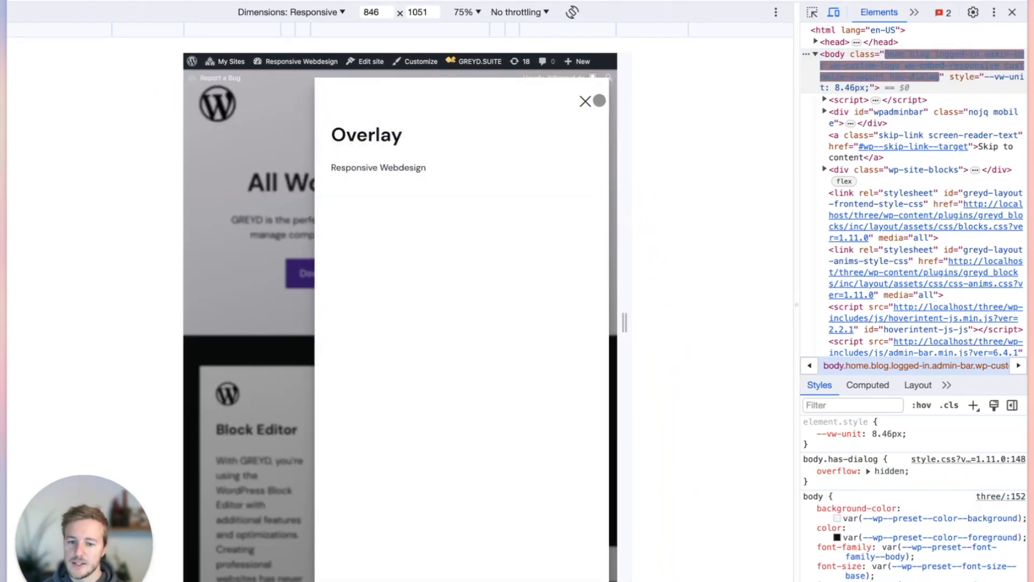
click(585, 102)
click(586, 103)
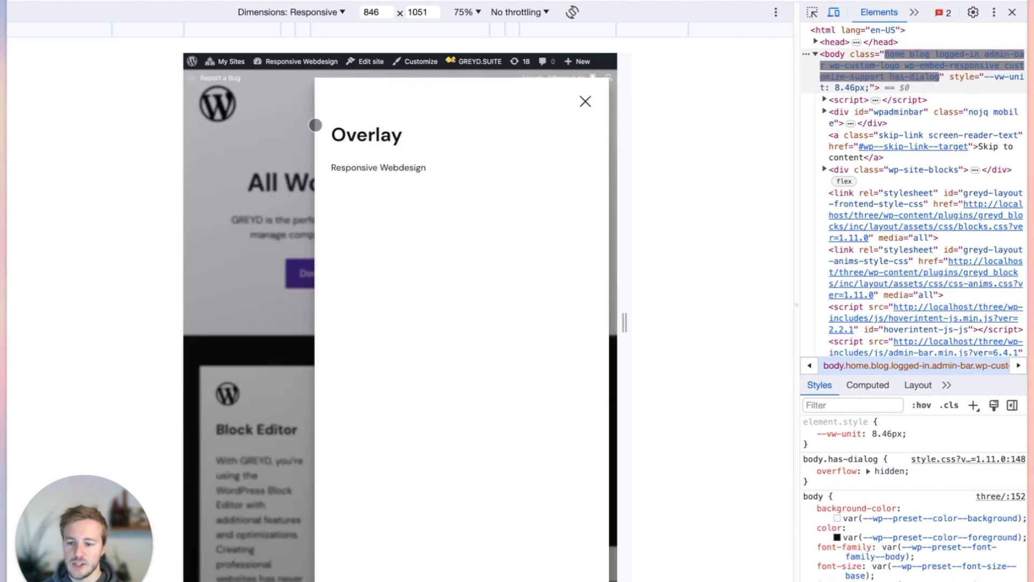
click(585, 102)
click(587, 104)
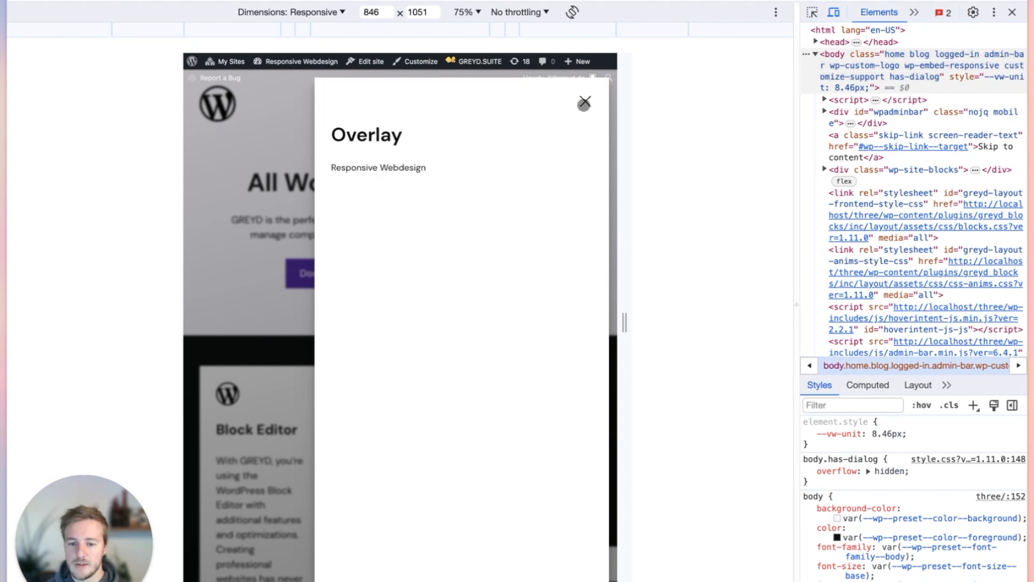
click(584, 104)
click(586, 104)
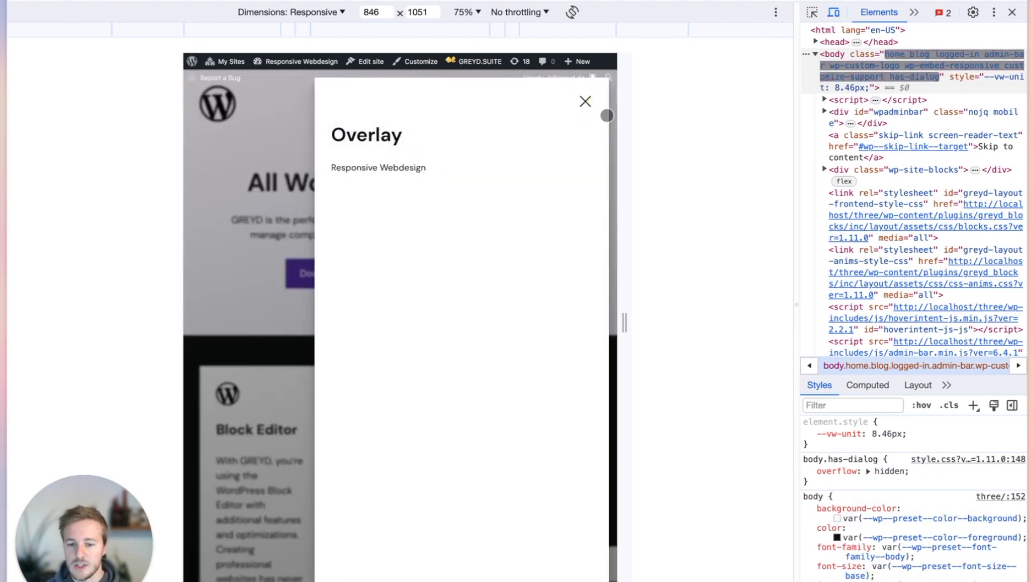
Step: Close the burger overlay and check the header while narrowing the preview to about 437 px and widening it to about 1090 px
click(585, 101)
drag(619, 259, 526, 267)
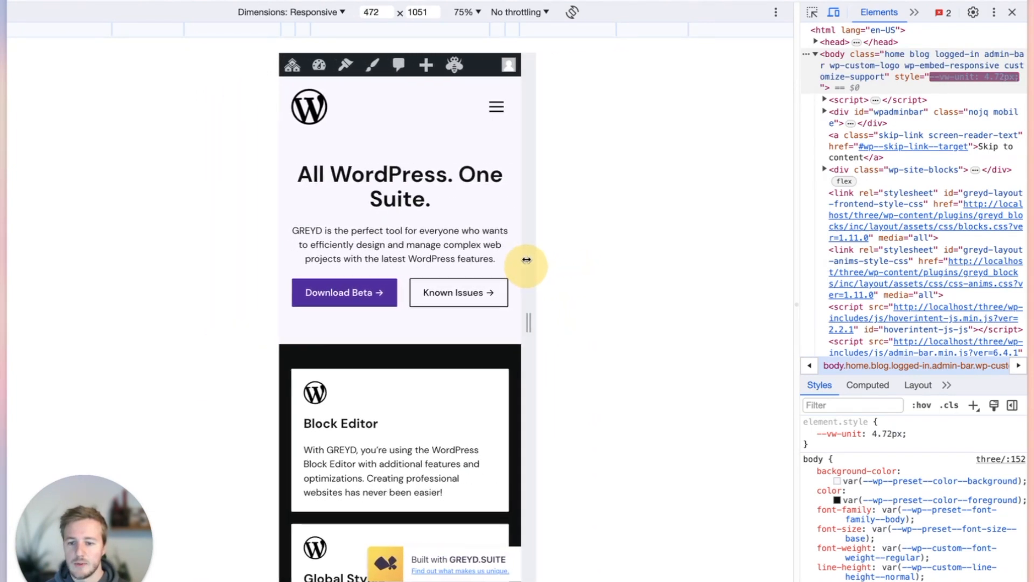
drag(535, 217, 526, 164)
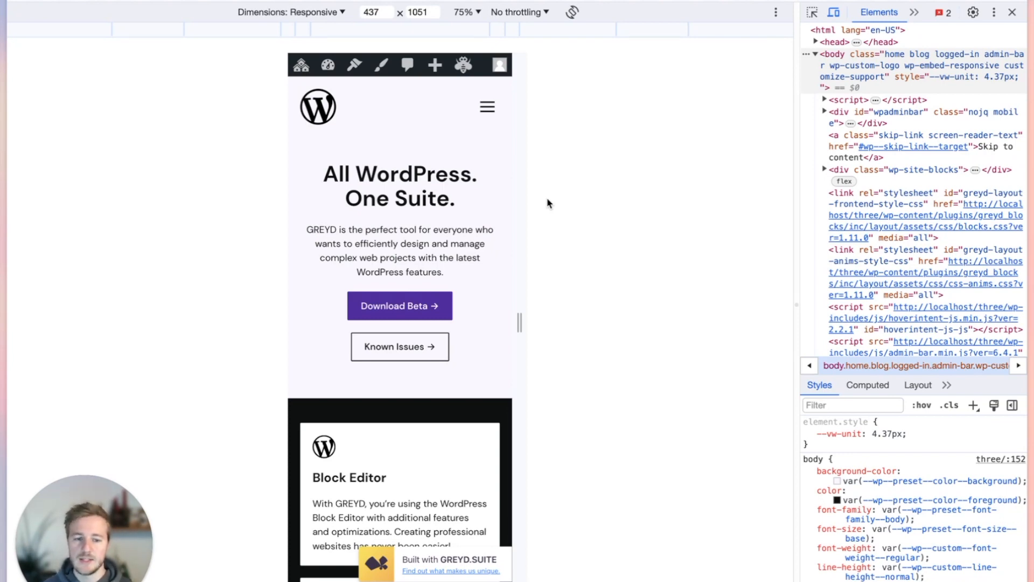
drag(520, 203, 687, 203)
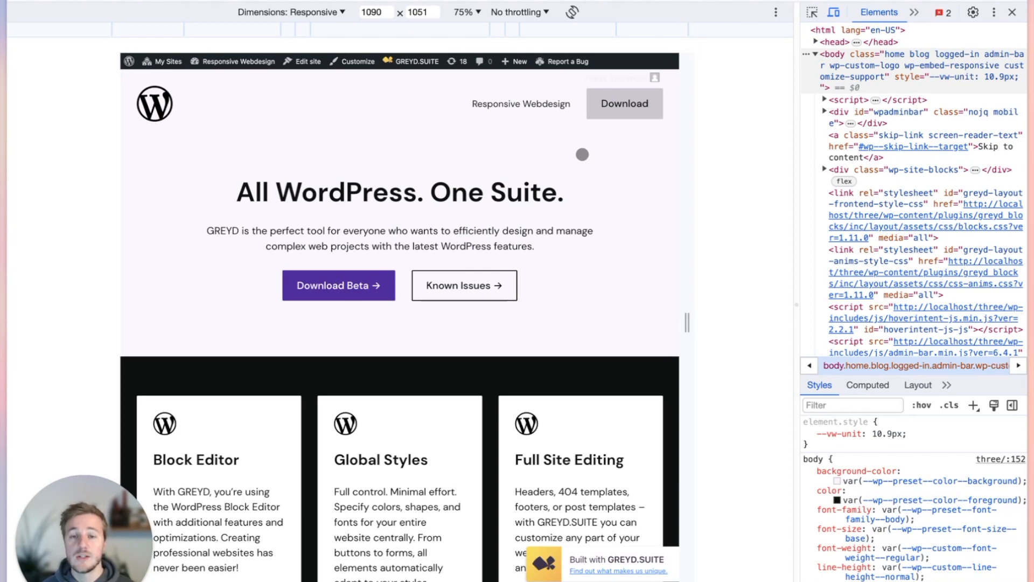
Step: Switch back to the Blog Home template editor and close its list view
mouse_move(2, 62)
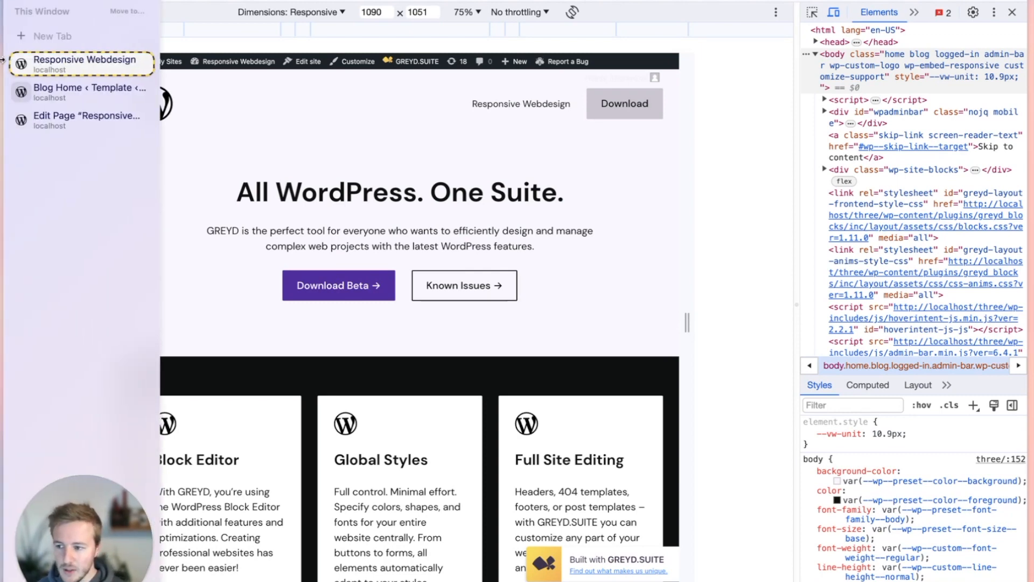
click(75, 94)
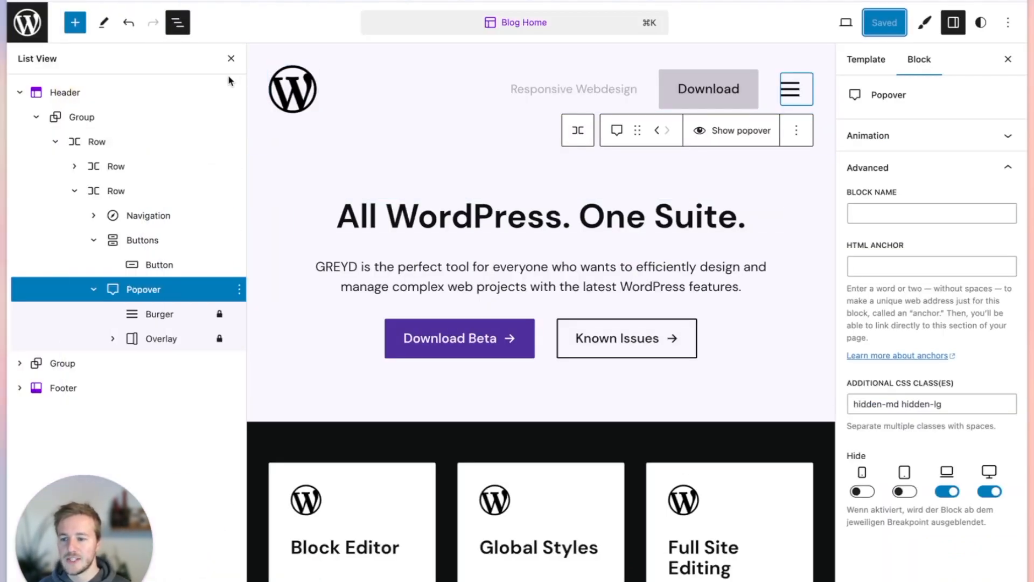
click(231, 58)
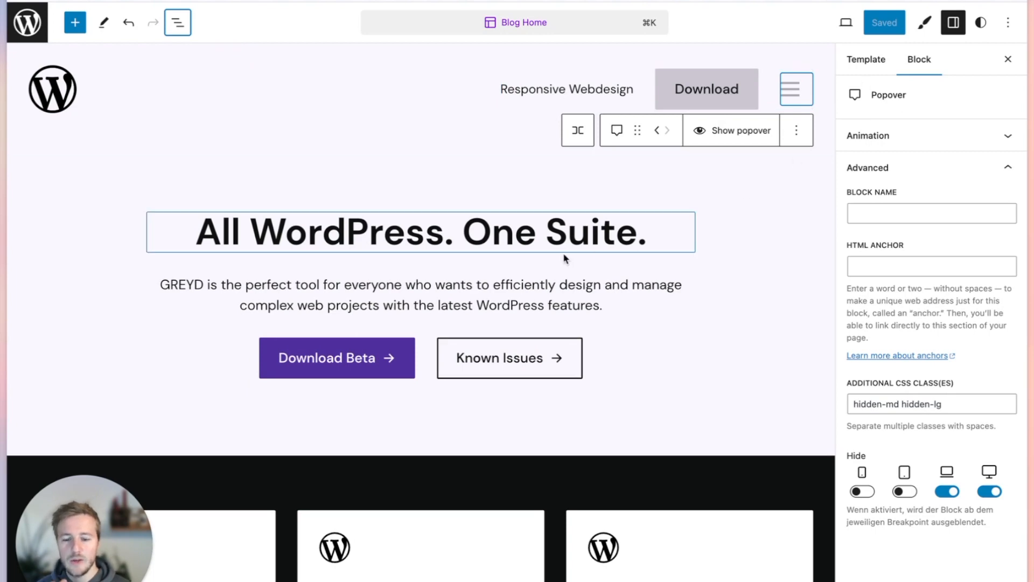
Step: Set the font size of the Headline 1 heading to the Huge preset (3.75rem)
scroll(562, 254, down, 15)
scroll(562, 253, up, 6)
scroll(560, 258, down, 14)
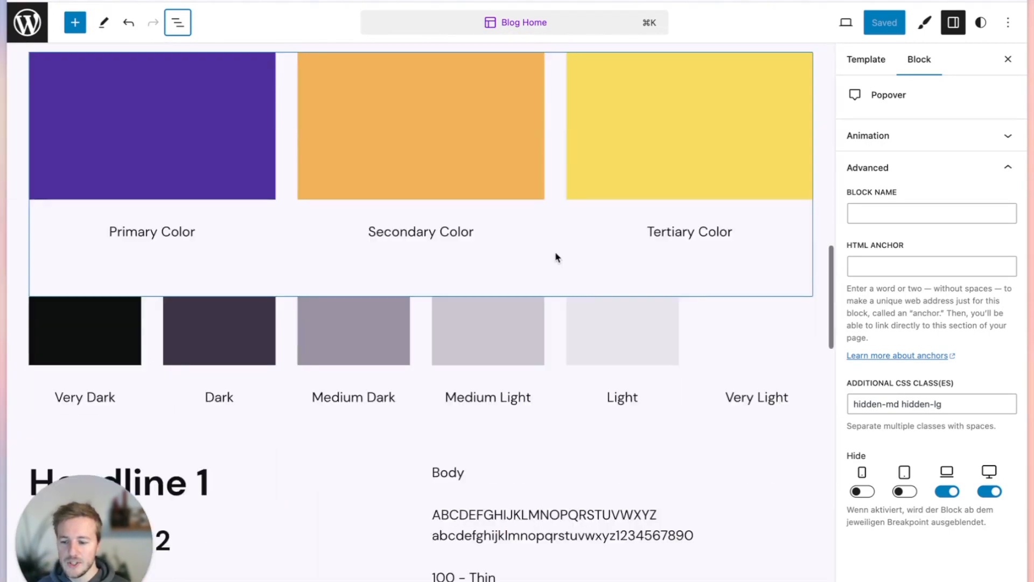
click(121, 228)
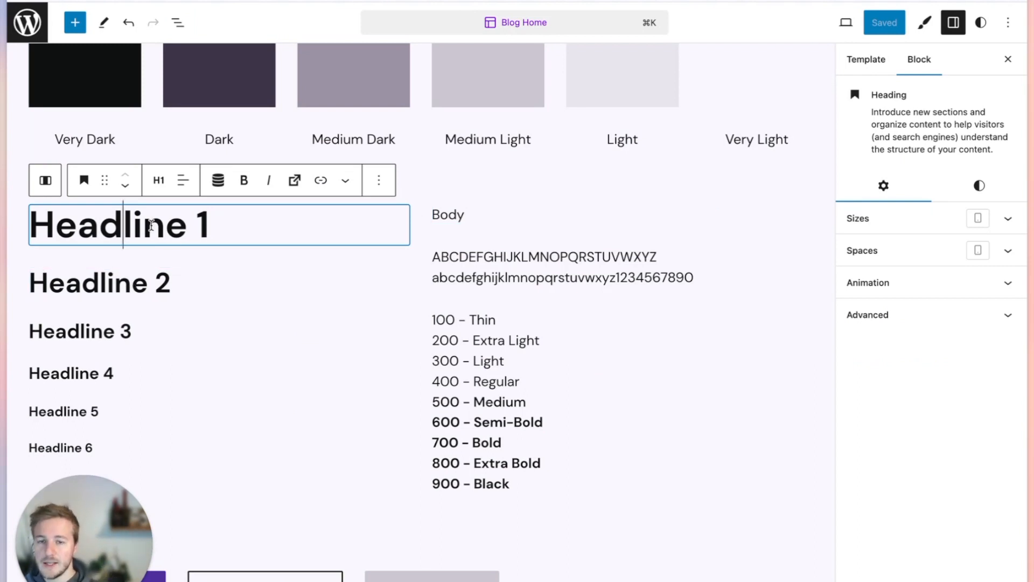
click(976, 186)
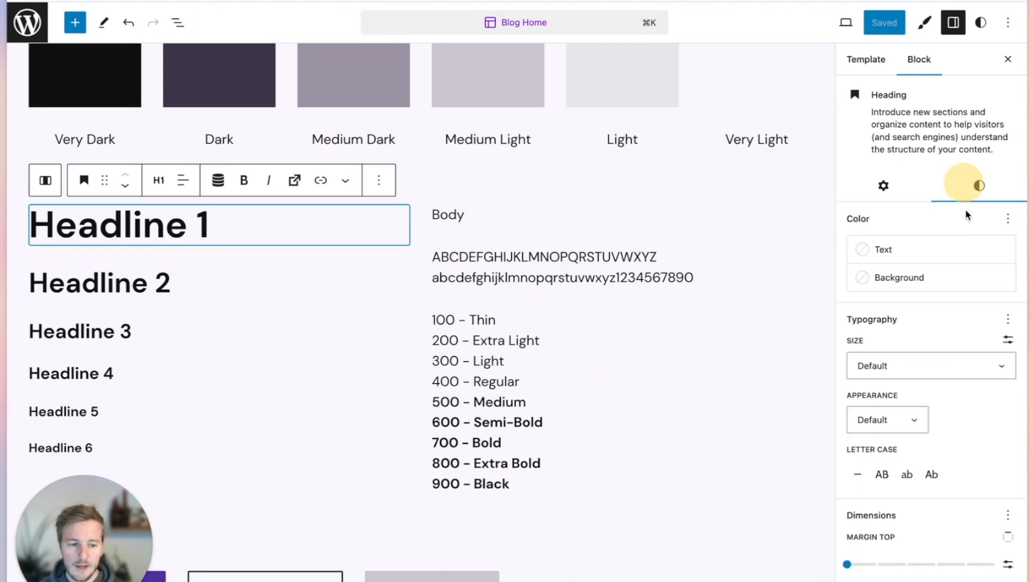
click(926, 376)
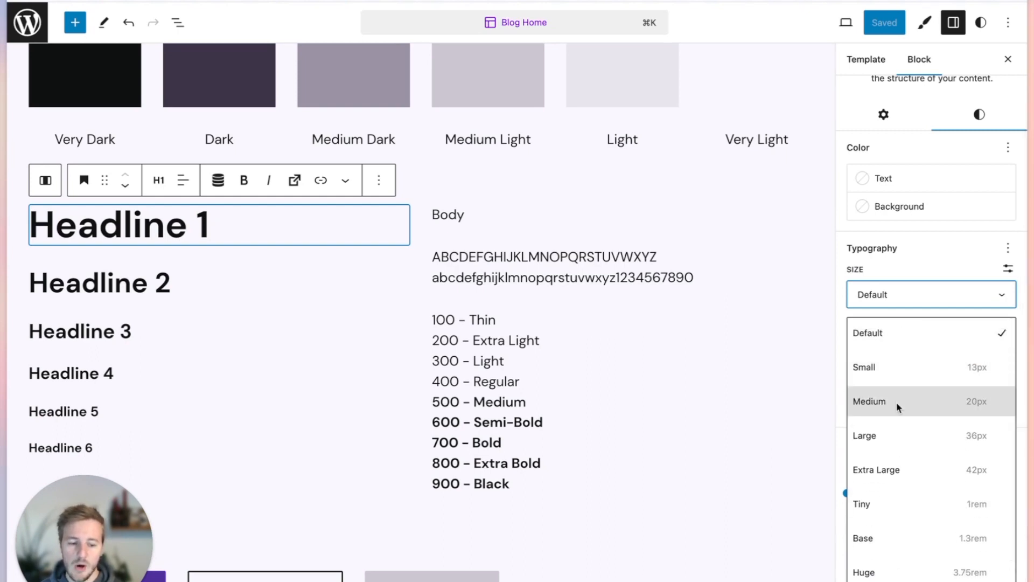
scroll(894, 511, down, 1)
click(897, 542)
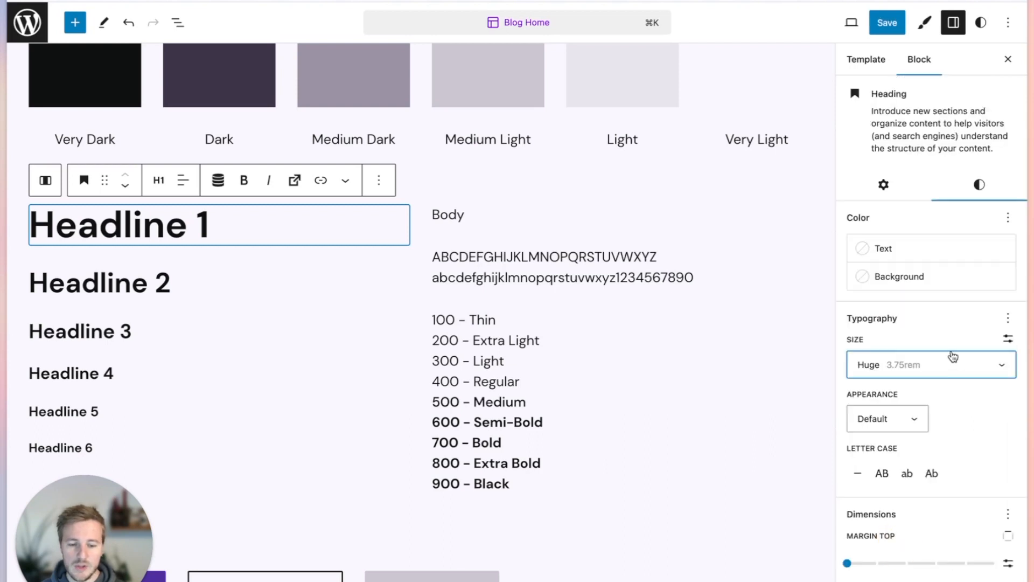
Step: Try the Small font size preset on Headline 1 and return it to Huge
click(916, 379)
scroll(910, 366, up, 1)
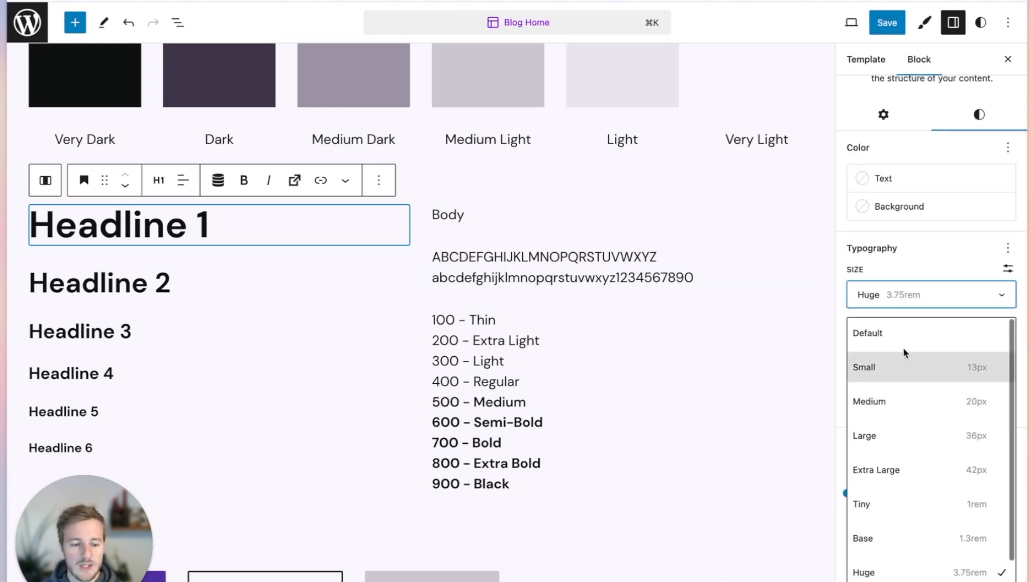
click(907, 337)
click(910, 363)
click(894, 365)
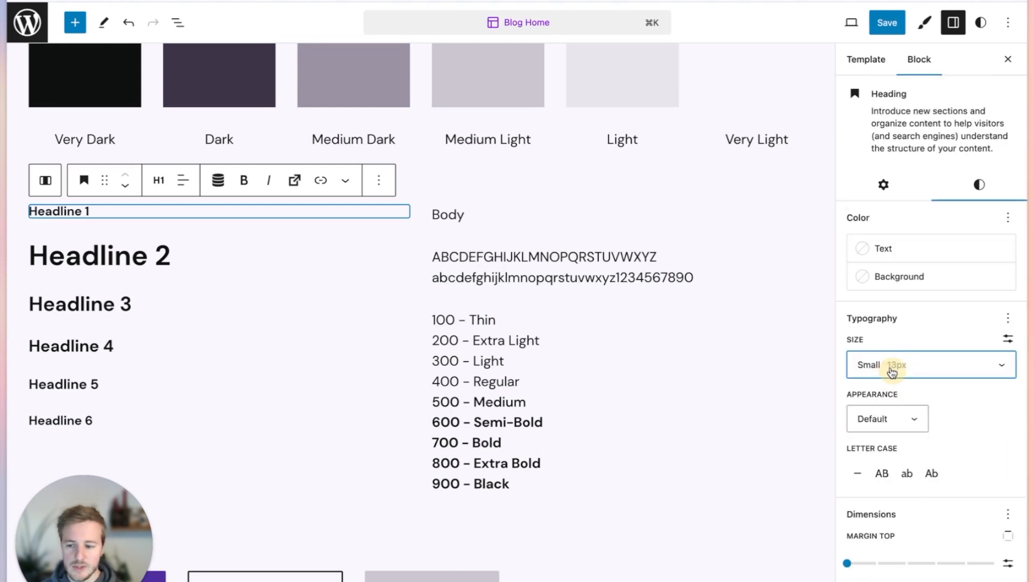
click(905, 364)
scroll(908, 468, down, 1)
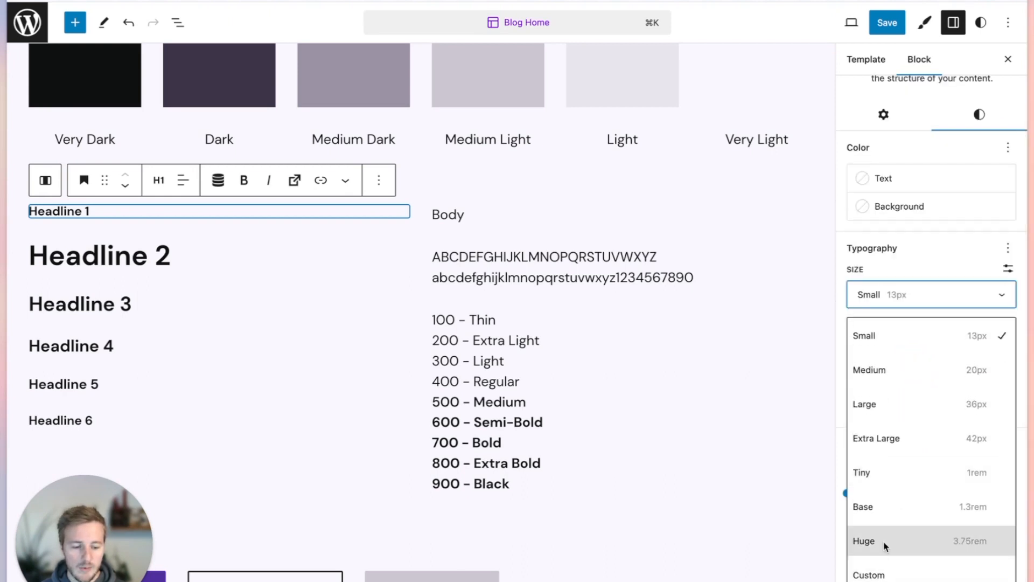
click(910, 541)
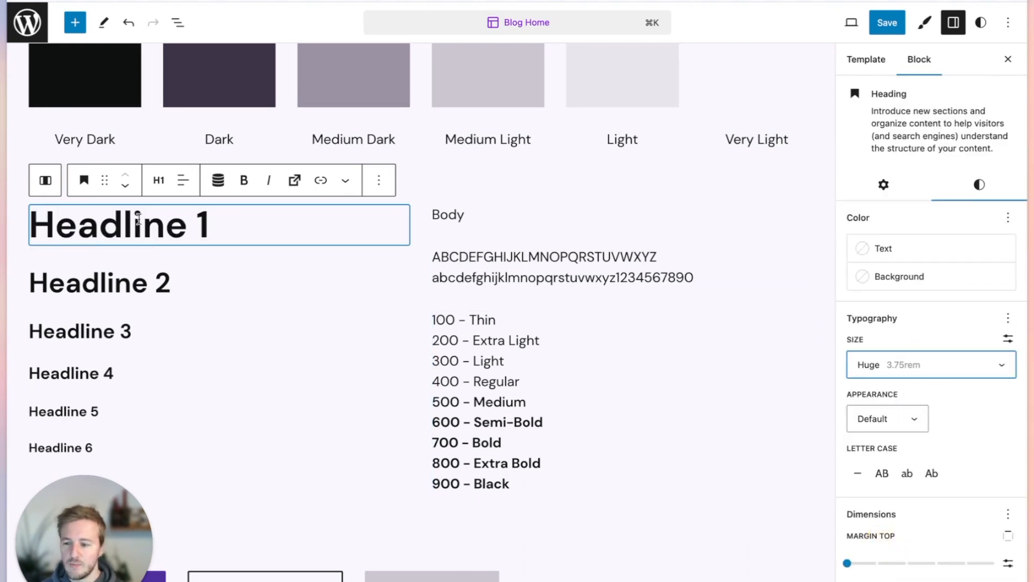
Step: Preview the headline sizes in the Mobile view and return to the Desktop view
click(851, 22)
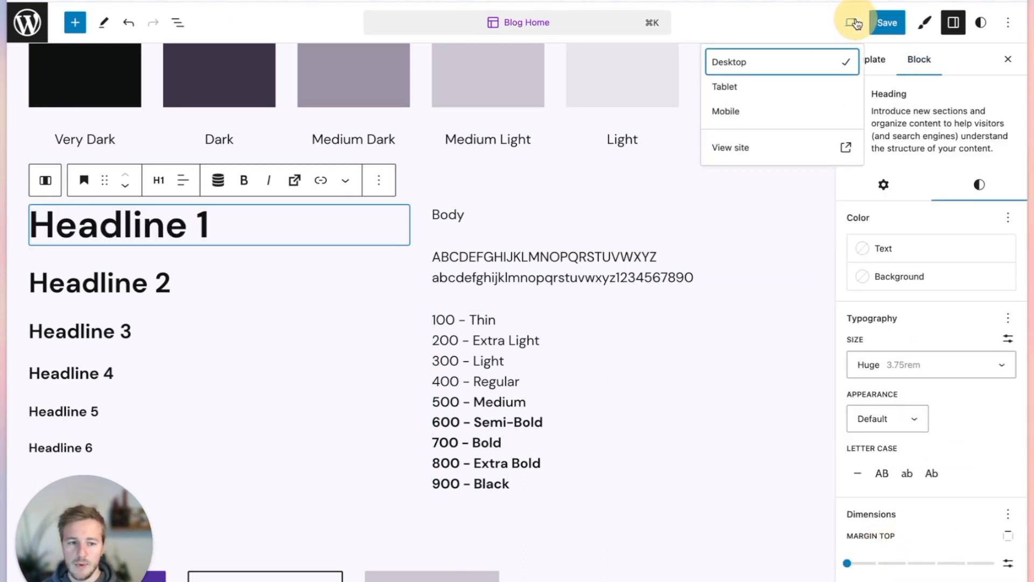
click(754, 109)
scroll(404, 380, down, 10)
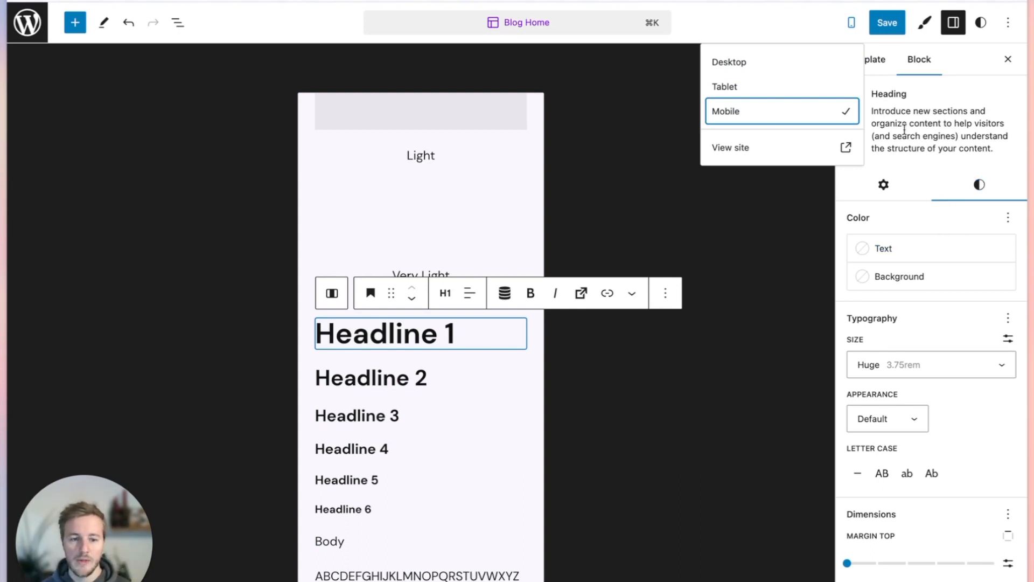
click(770, 61)
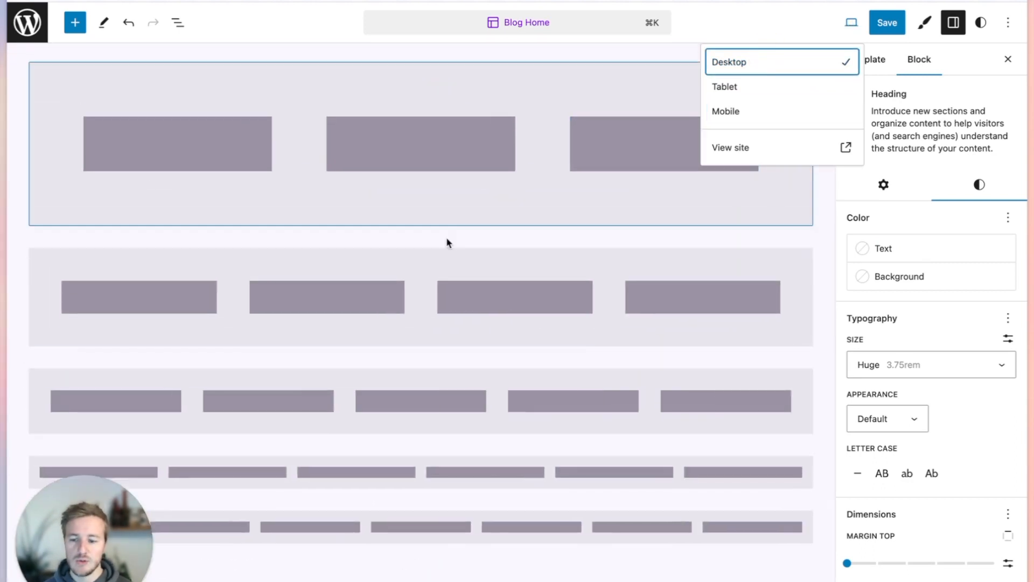
Step: Examine the padding, margin and block spacing presets of the three-block row under Spacing Sizes
scroll(471, 192, up, 3)
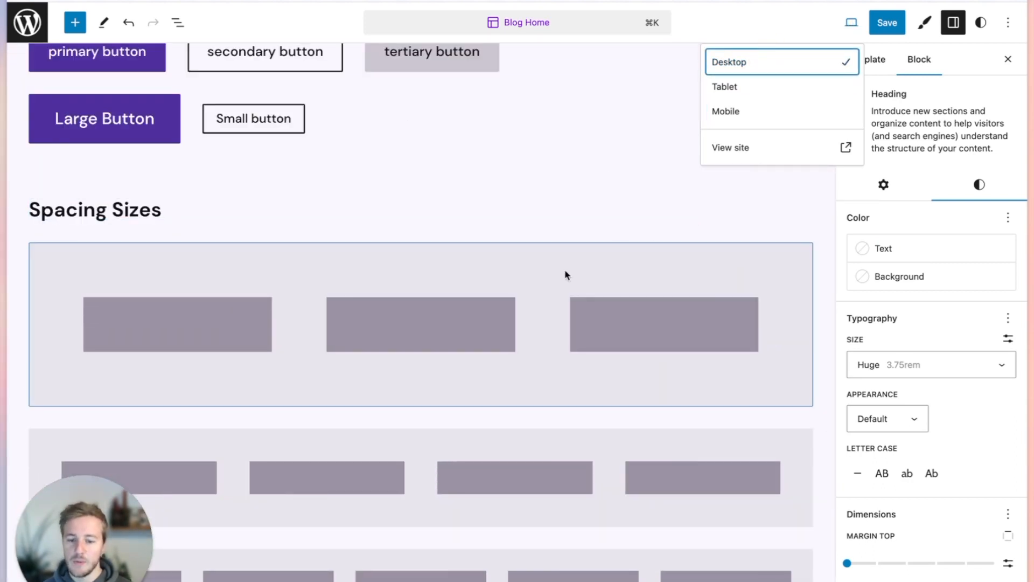
click(249, 283)
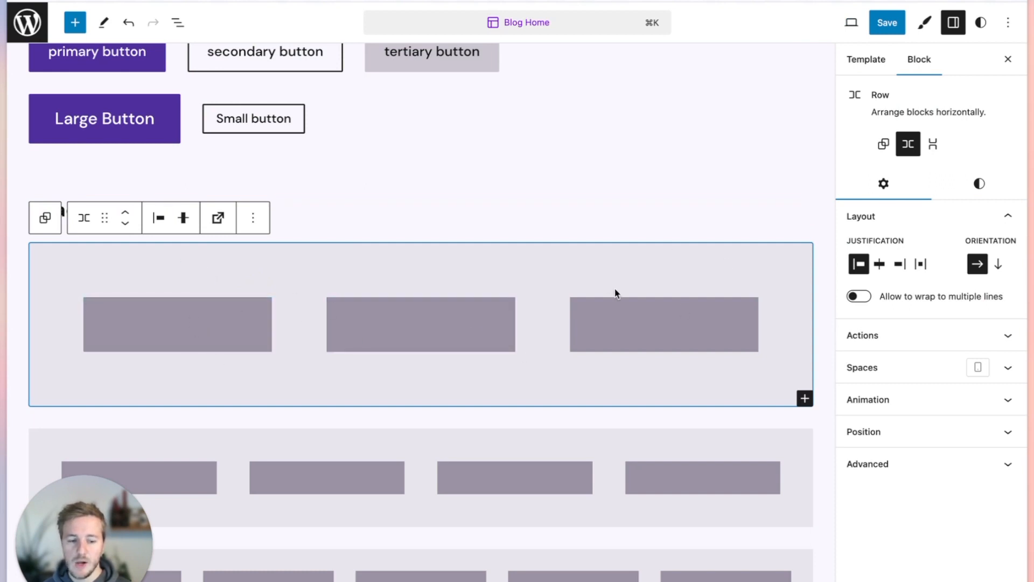
click(979, 184)
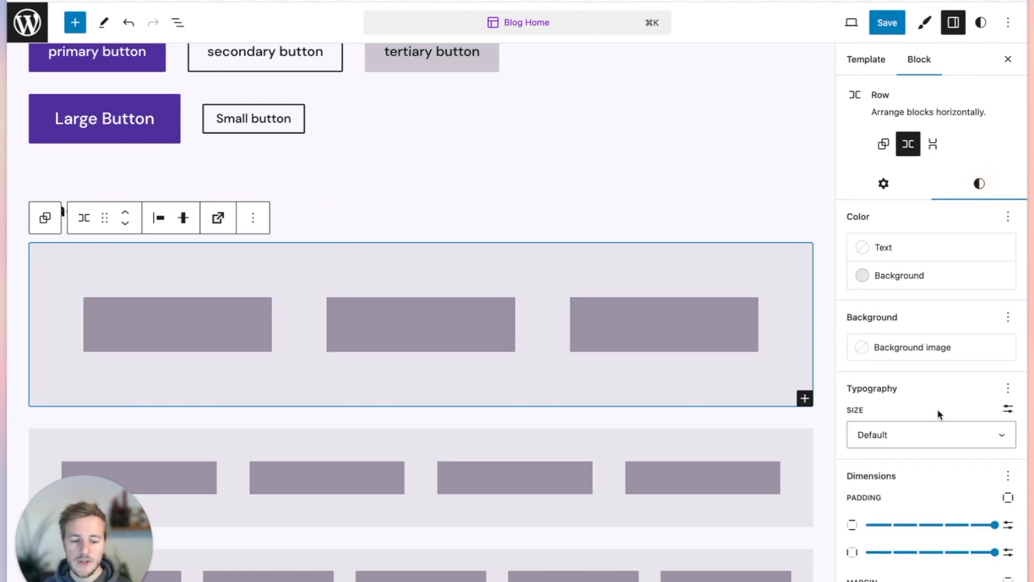
scroll(938, 413, down, 5)
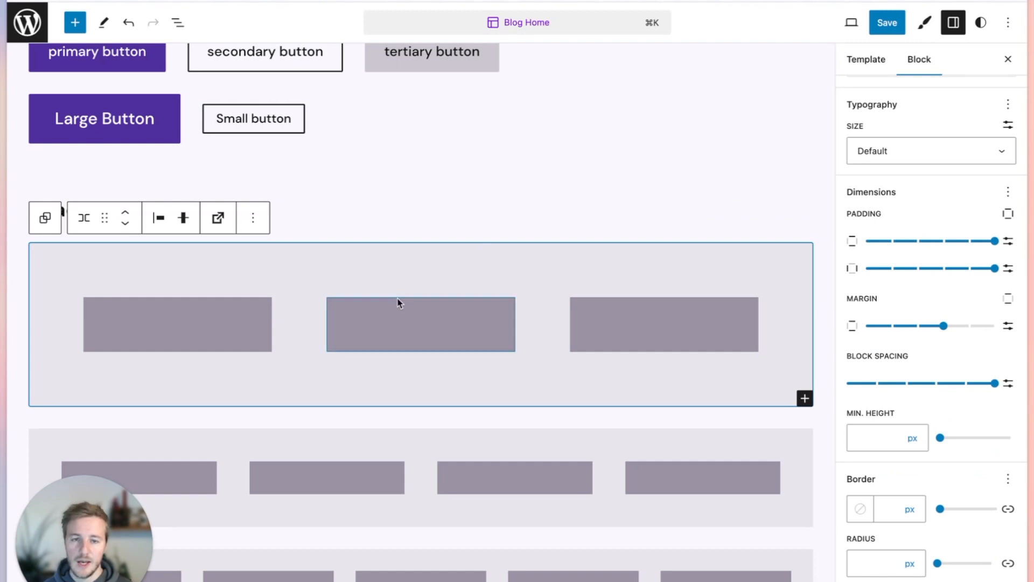
mouse_move(942, 239)
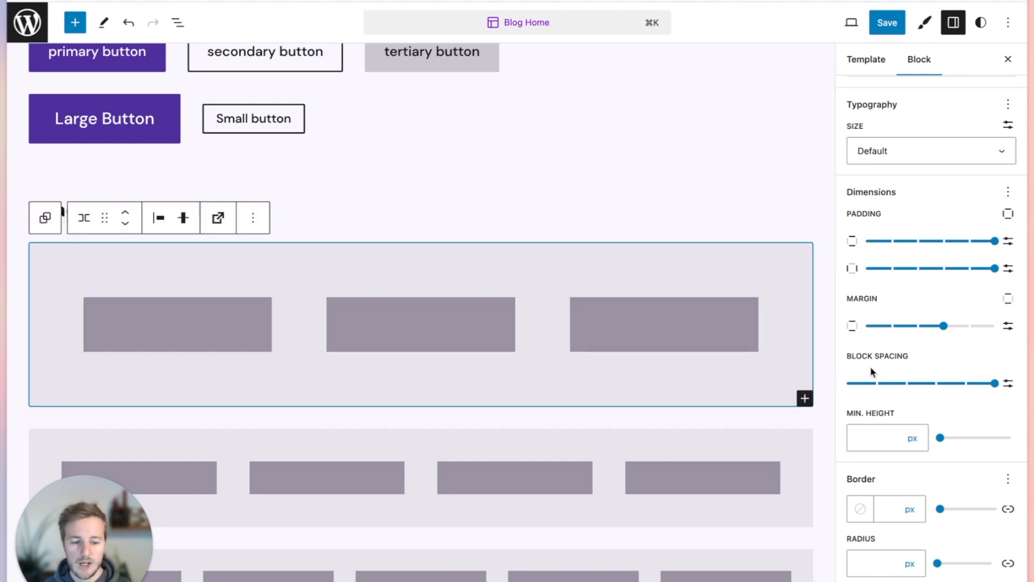
drag(994, 241, 994, 272)
mouse_move(948, 330)
mouse_down()
mouse_move(912, 325)
mouse_move(997, 325)
mouse_move(945, 326)
mouse_up()
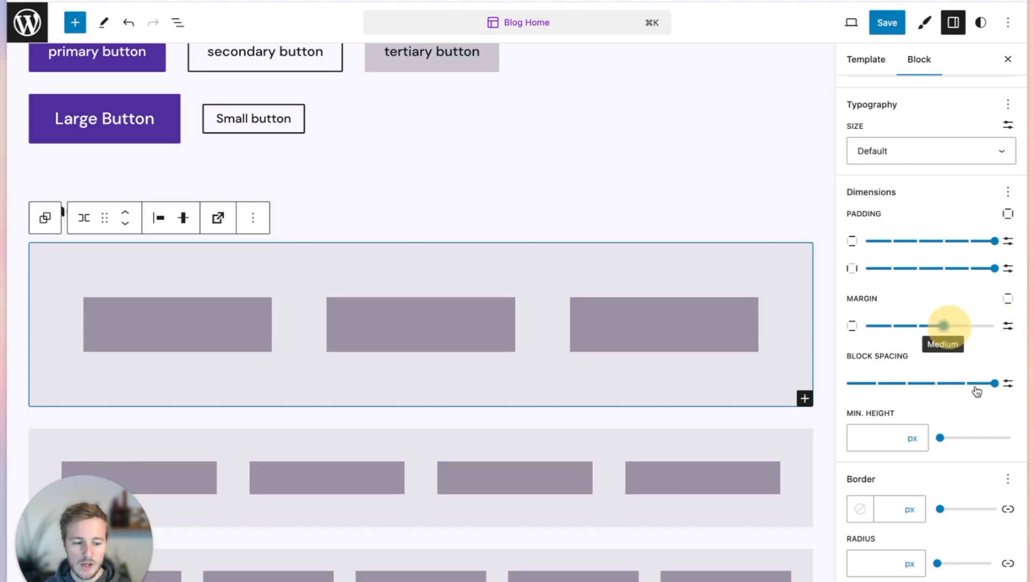
mouse_move(994, 383)
mouse_down()
mouse_move(865, 397)
mouse_move(992, 392)
mouse_move(845, 393)
mouse_move(995, 393)
mouse_up()
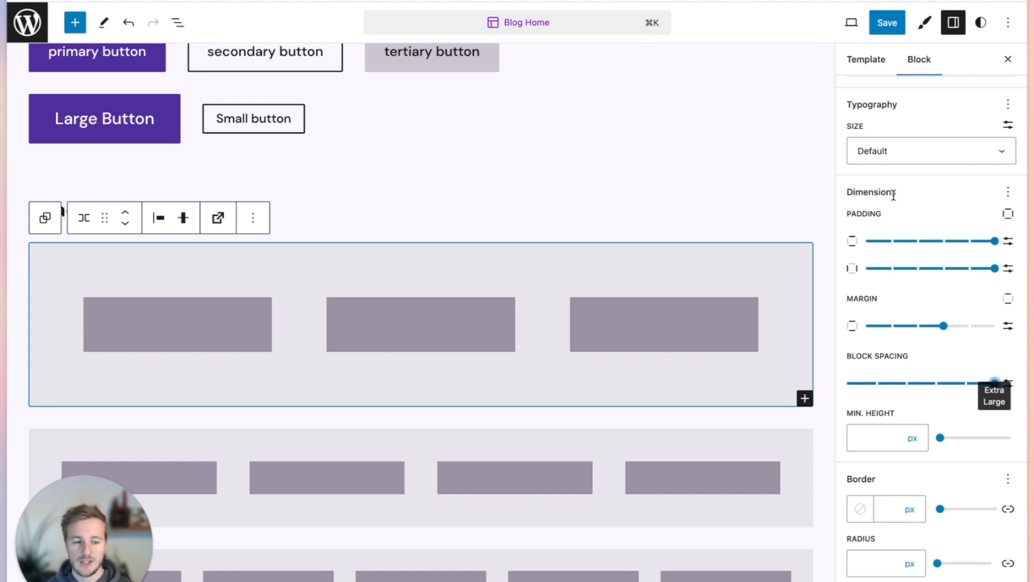
mouse_move(937, 252)
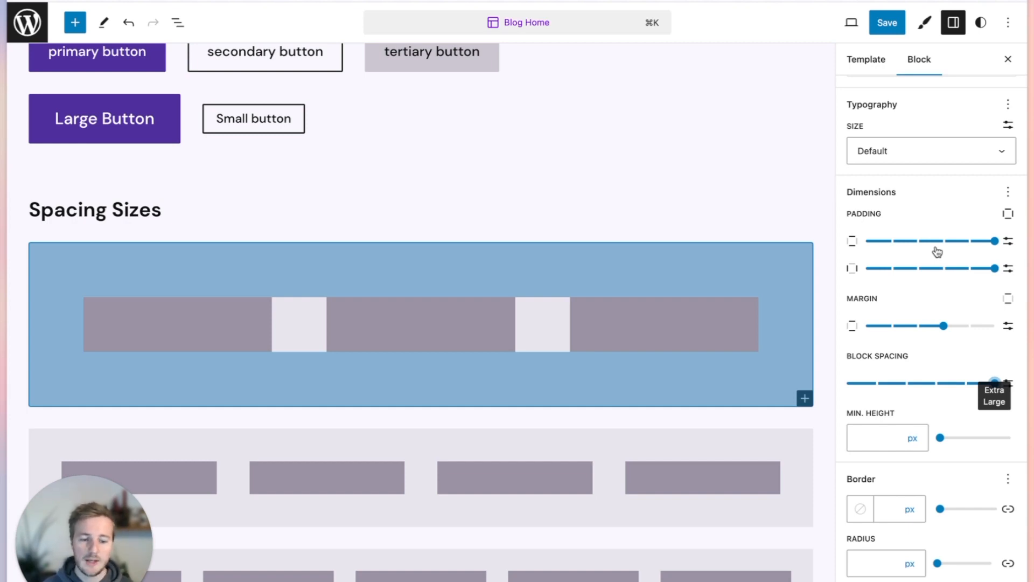
Step: Set the inside spacing of the three-block row to 100 px on all sides
scroll(896, 173, up, 5)
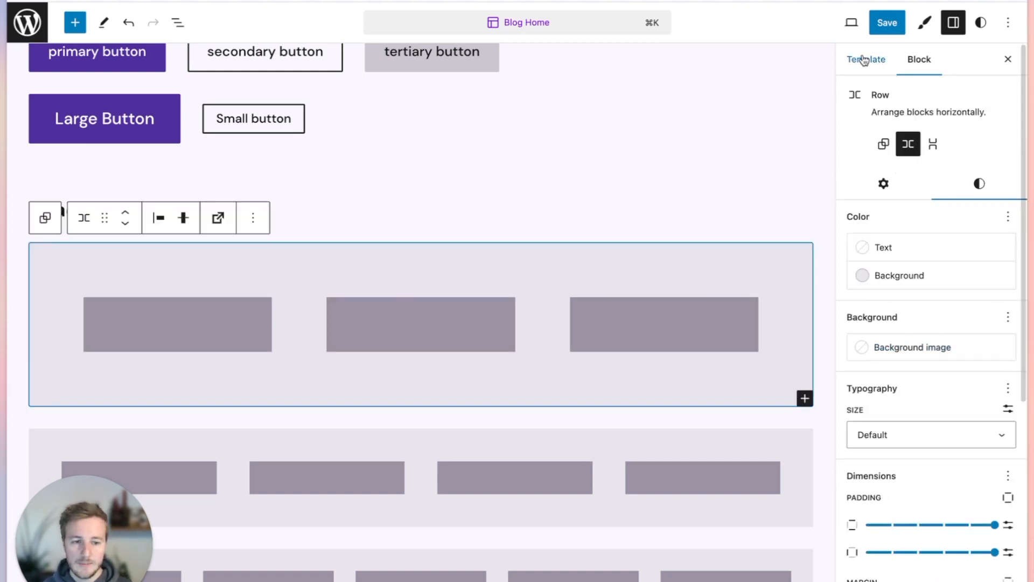
click(897, 182)
click(907, 367)
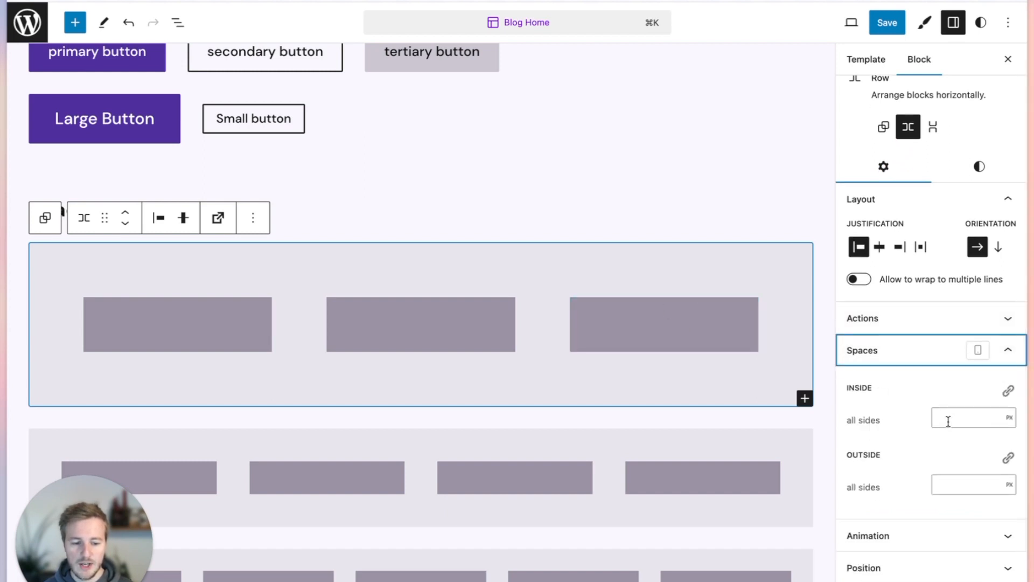
click(961, 421)
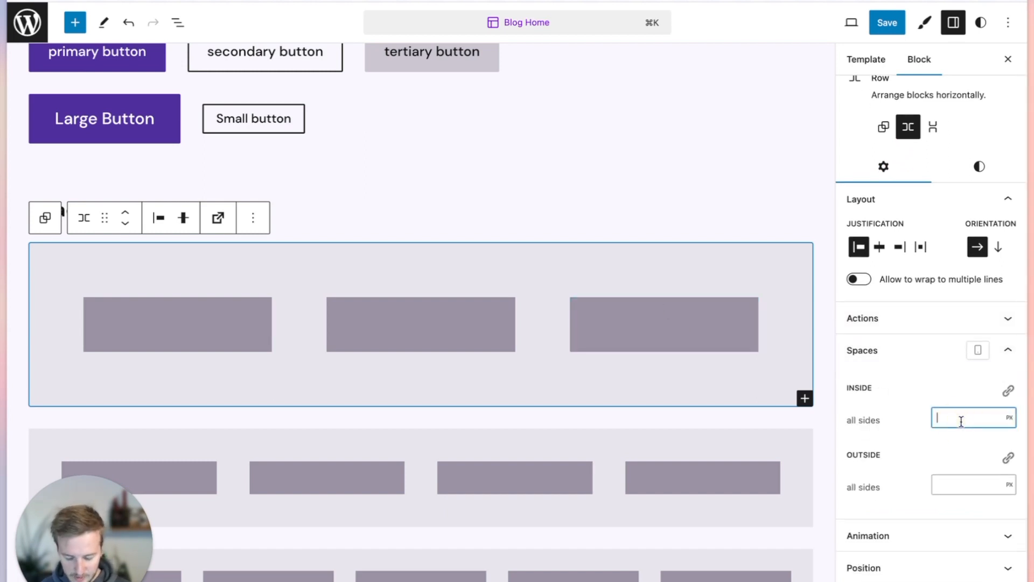
text(100)
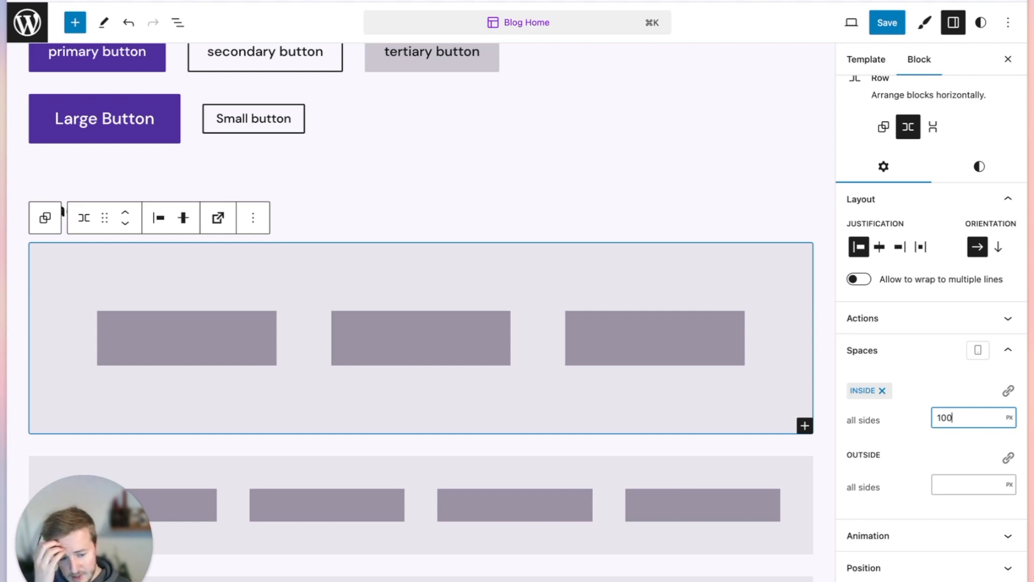
Step: Check the three-block row's inside spacing in the Mobile preview and return to the Desktop view
click(850, 22)
click(769, 113)
scroll(388, 302, down, 15)
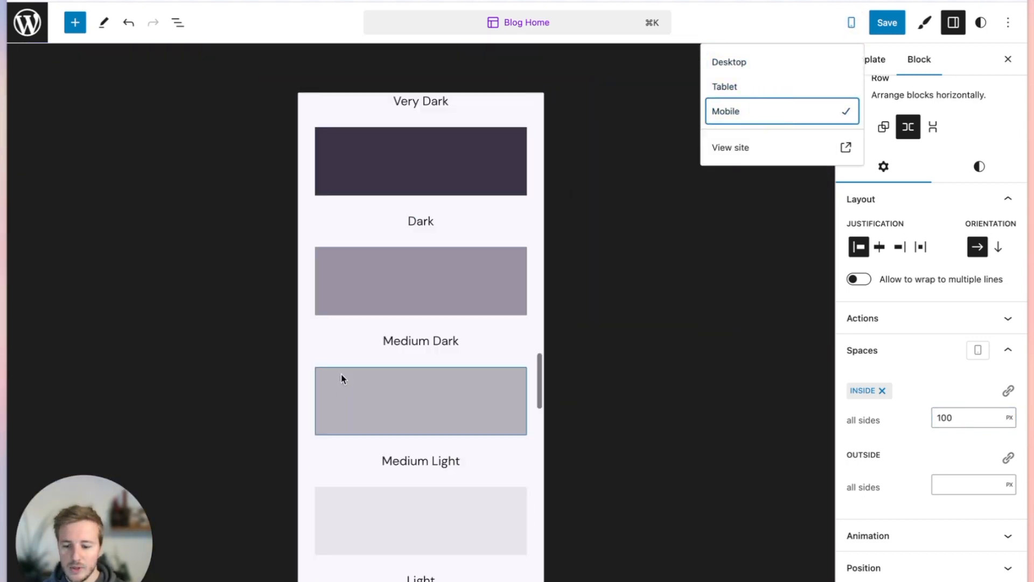
scroll(377, 377, down, 8)
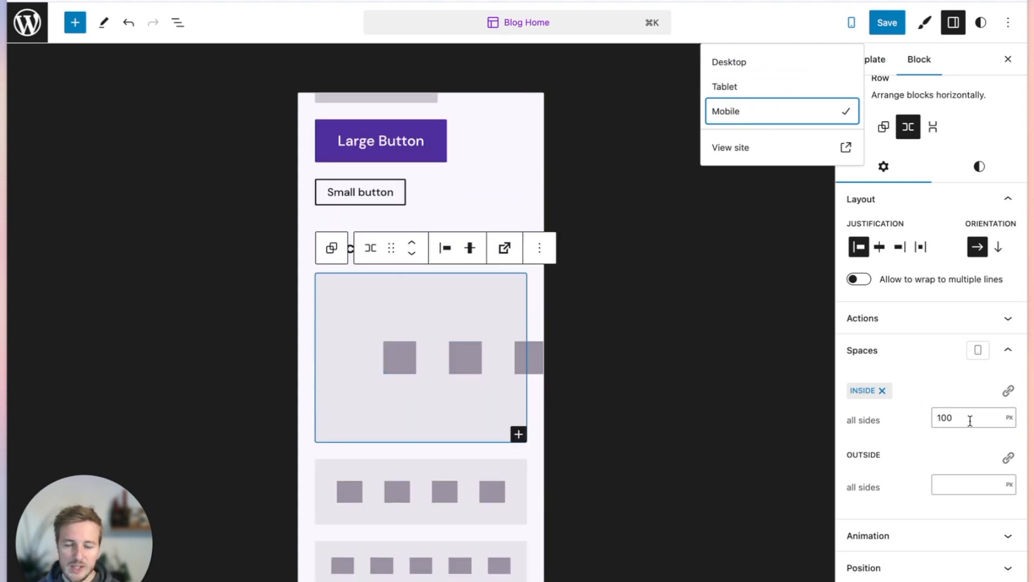
click(768, 63)
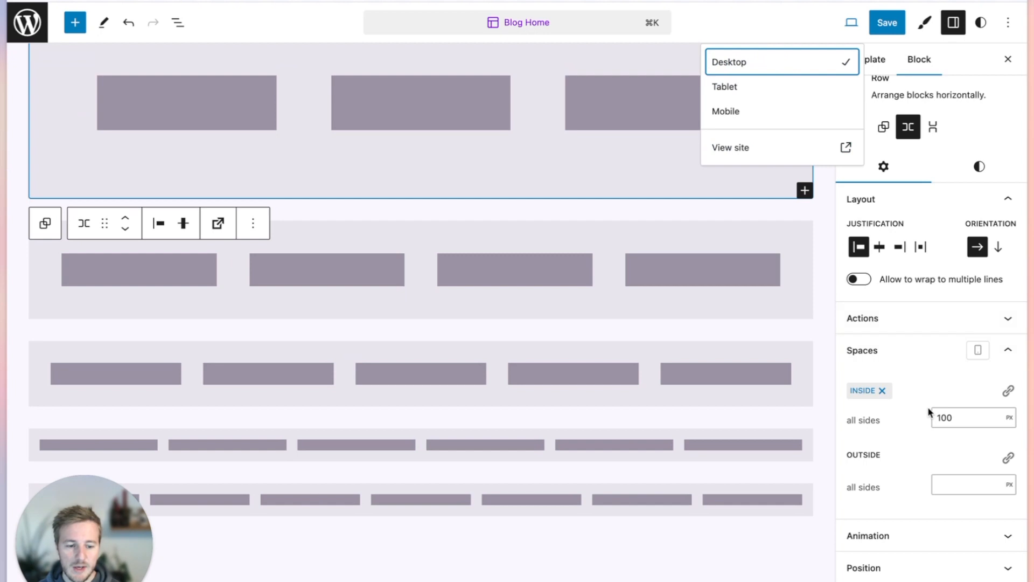
Step: Enable per-breakpoint spacing for the three-block row and set its tablet inside spacing to 60 px on all sides
click(977, 350)
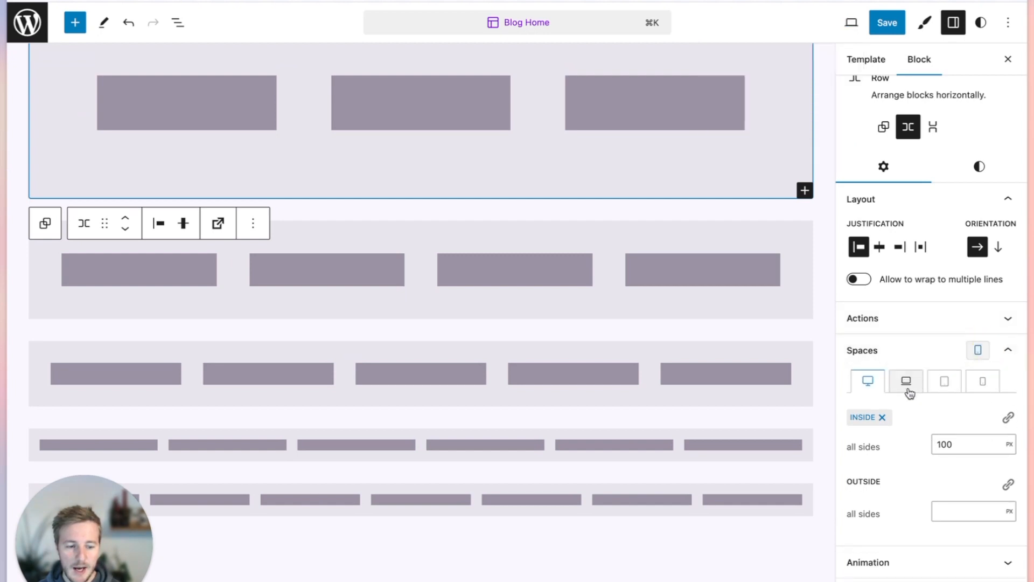
click(939, 381)
click(953, 444)
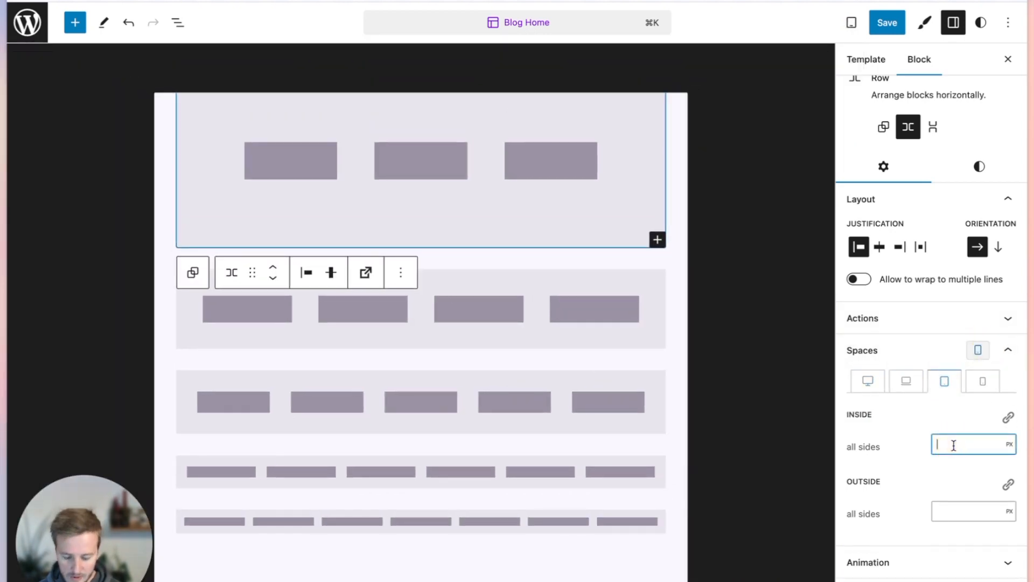
text(80)
drag(949, 447, 928, 451)
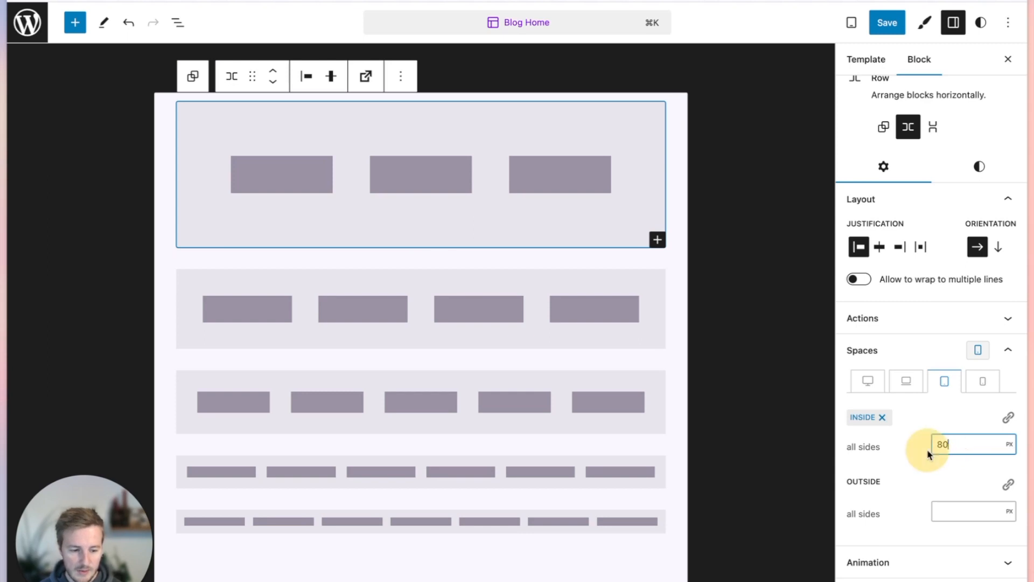
double_click(937, 443)
text(60)
Step: Set the three-block row's mobile inside spacing to 20 px on all sides and check the row in the preview
click(981, 382)
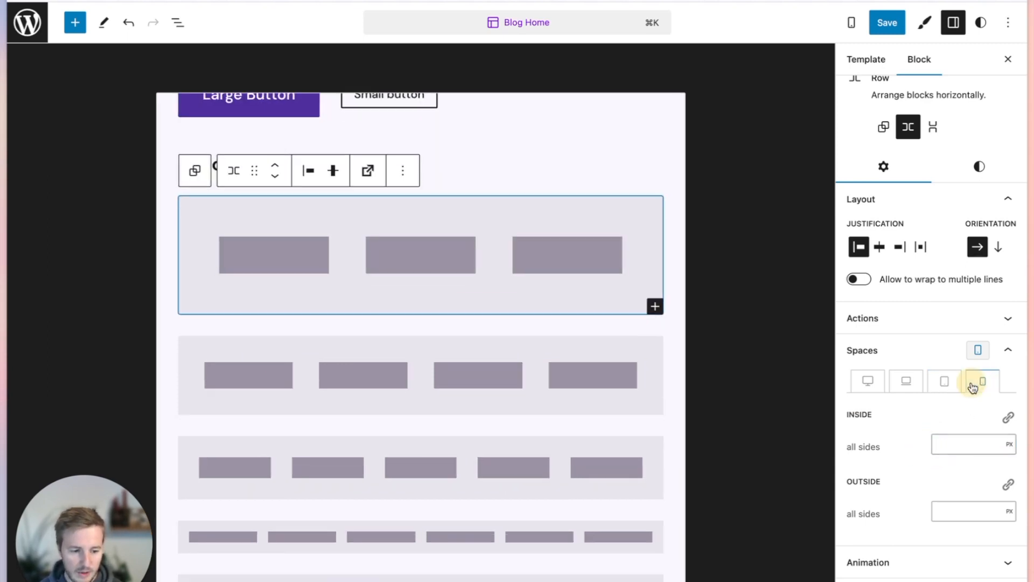
click(954, 443)
text(20)
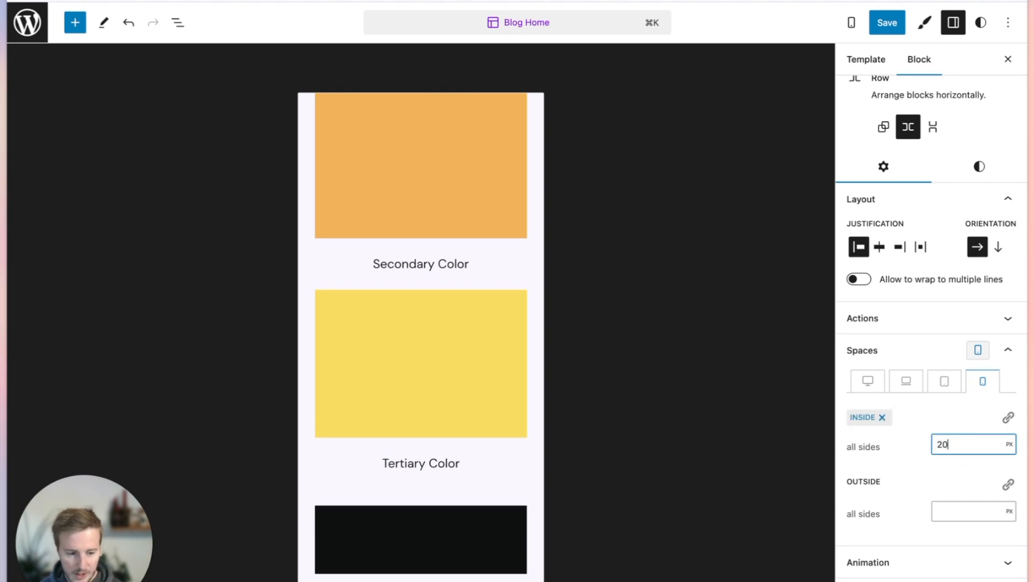
scroll(388, 494, down, 20)
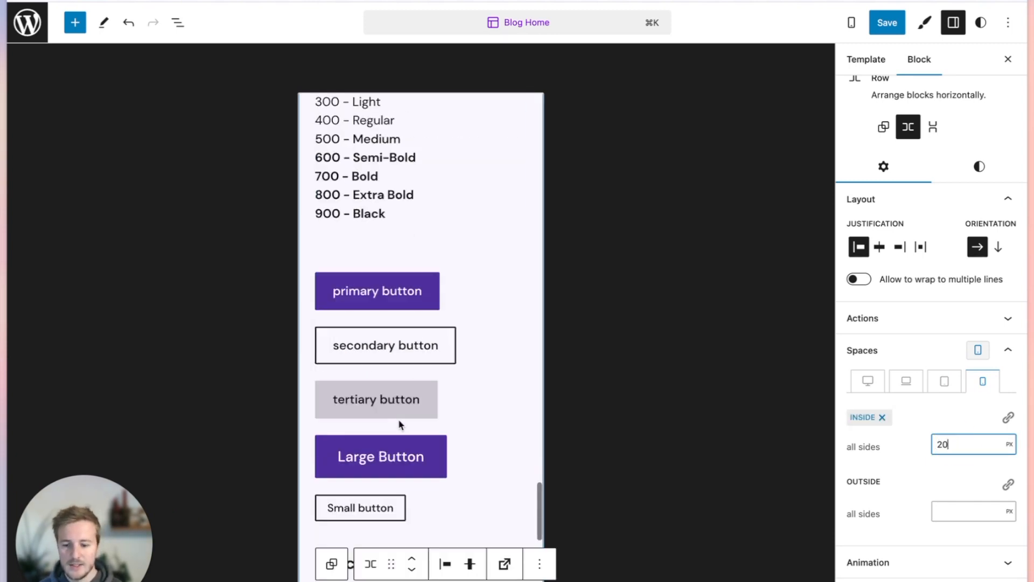
scroll(418, 228, up, 4)
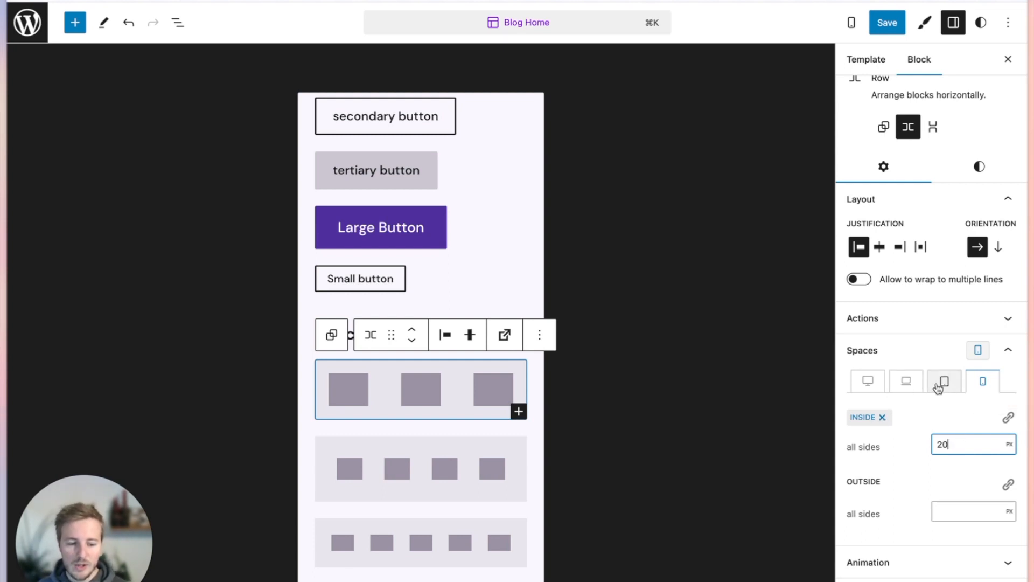
Step: Clear the three-block row's inside spacing for the desktop breakpoint and turn off the per-breakpoint spacing options
click(868, 381)
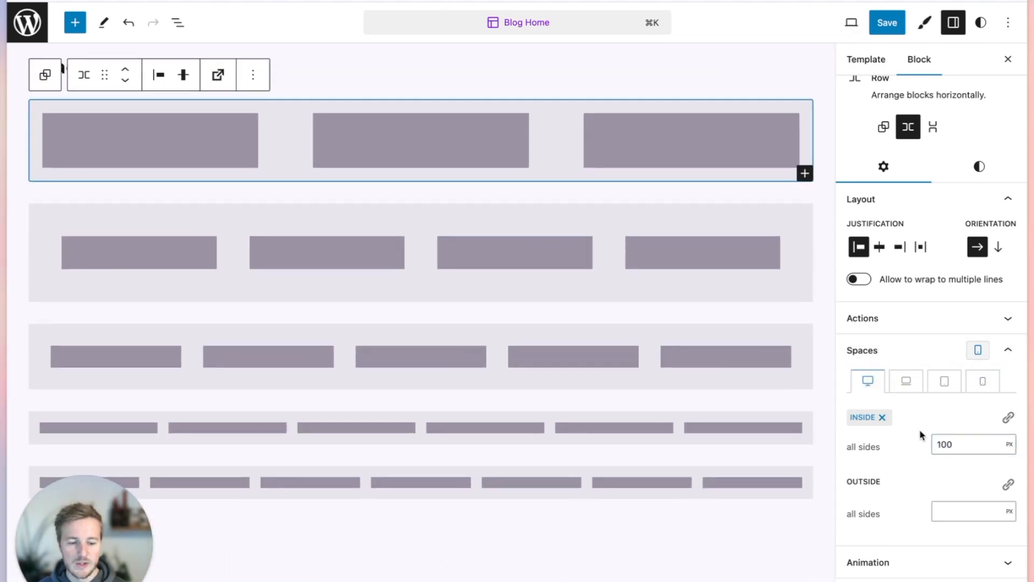
click(882, 417)
click(978, 350)
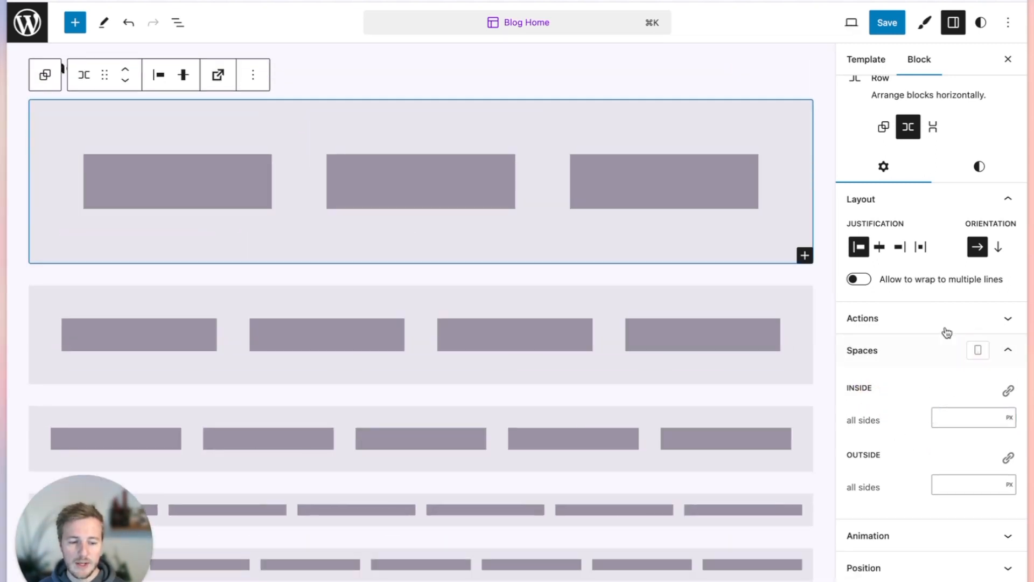
Step: Examine the three-block row's padding, margin and block spacing presets in its Dimensions styles
click(979, 166)
scroll(910, 482, down, 5)
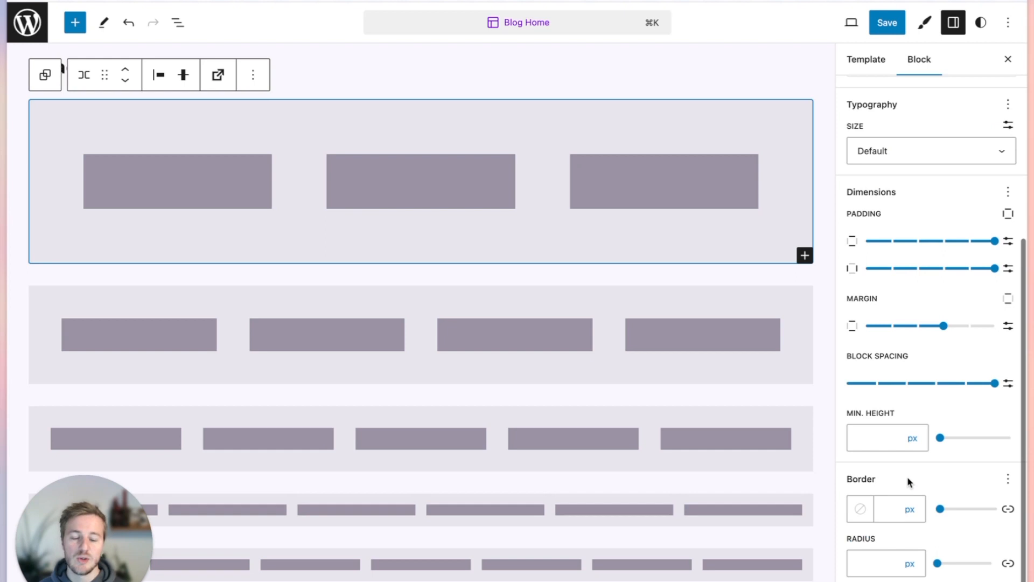
scroll(902, 396, up, 1)
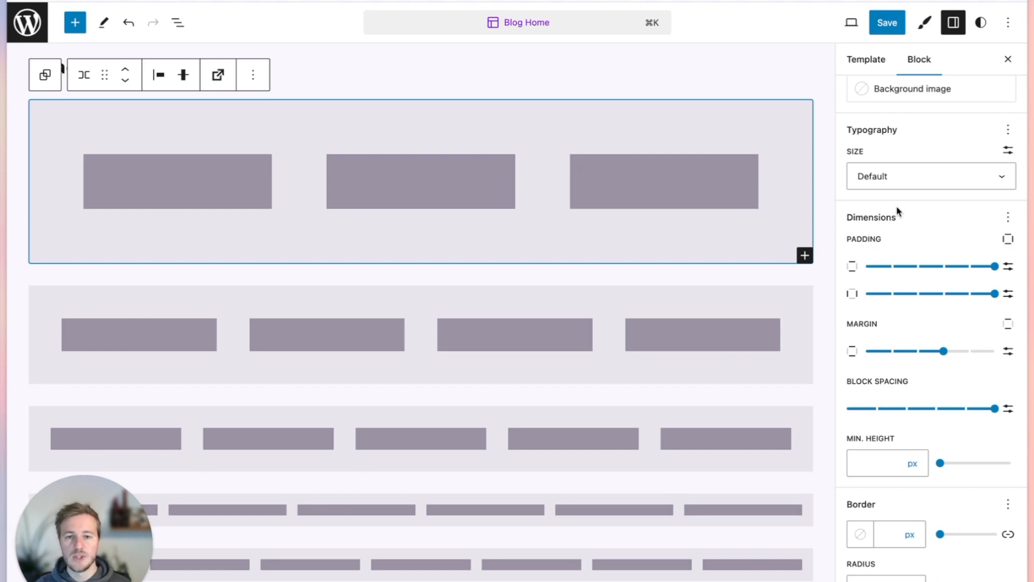
Step: Open the GREYD Styles and look over the style guide's colors, headlines and body text on the page
click(924, 23)
scroll(600, 240, up, 15)
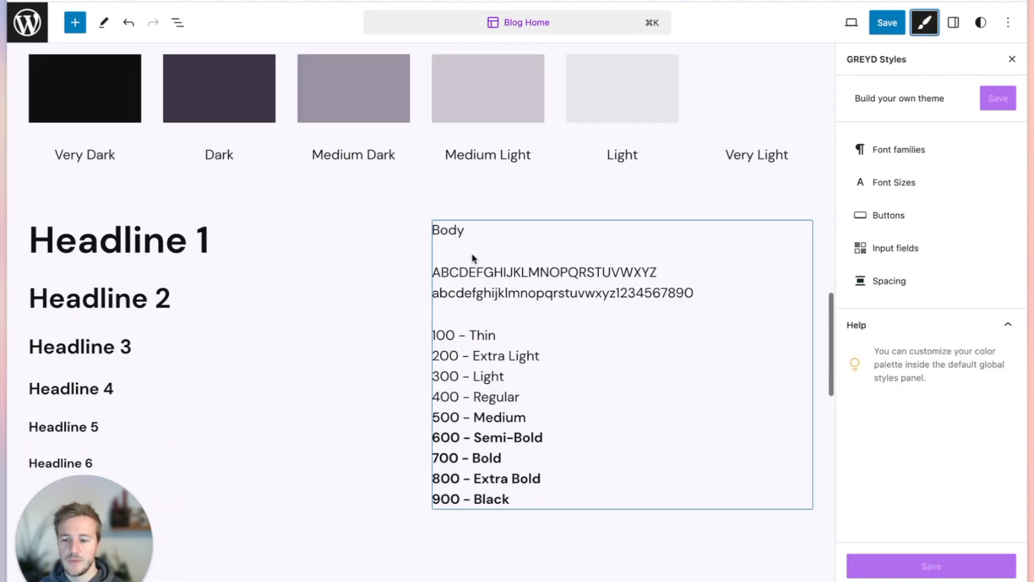
scroll(256, 316, up, 6)
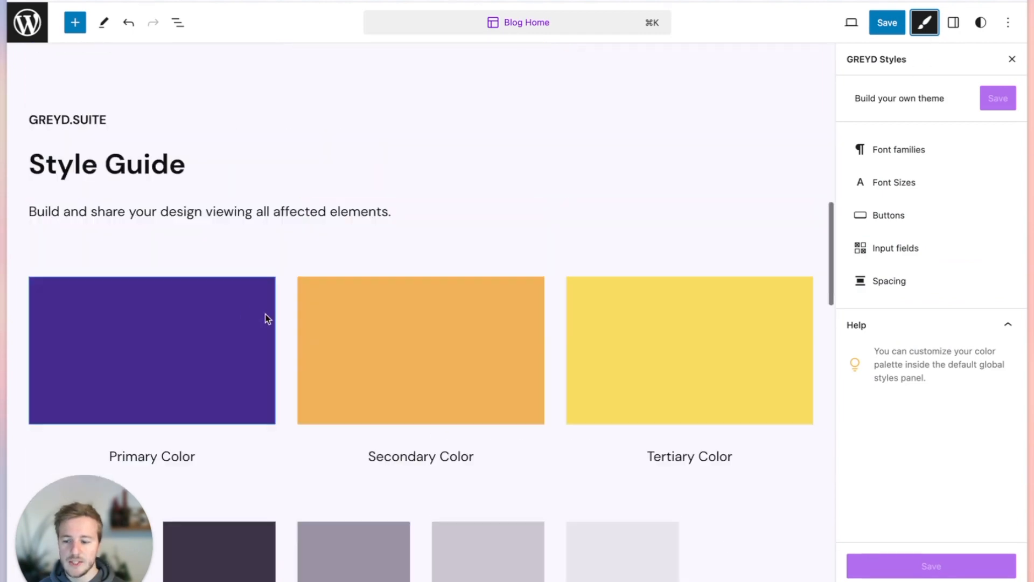
scroll(345, 315, down, 6)
scroll(478, 316, down, 5)
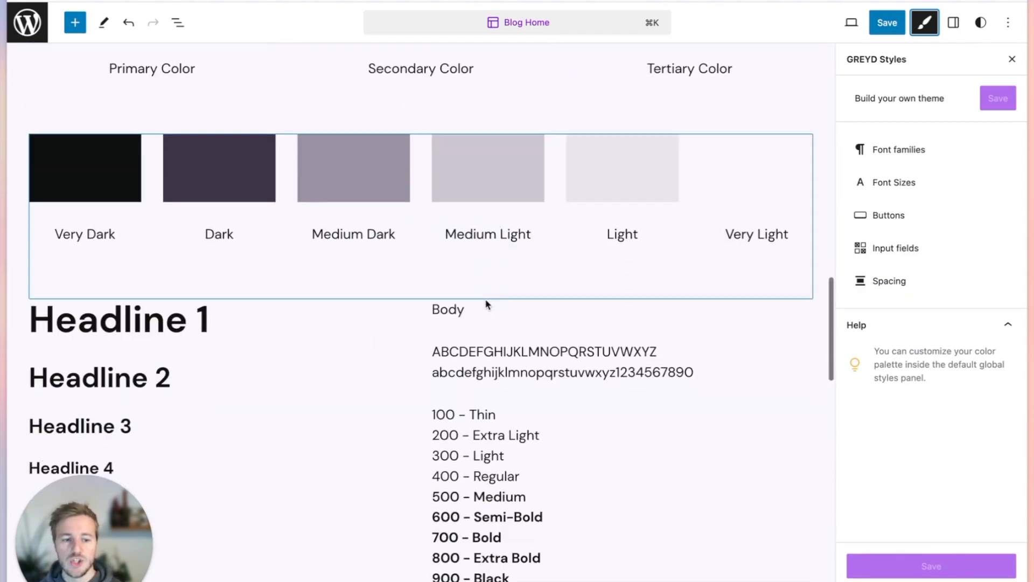
scroll(233, 283, down, 1)
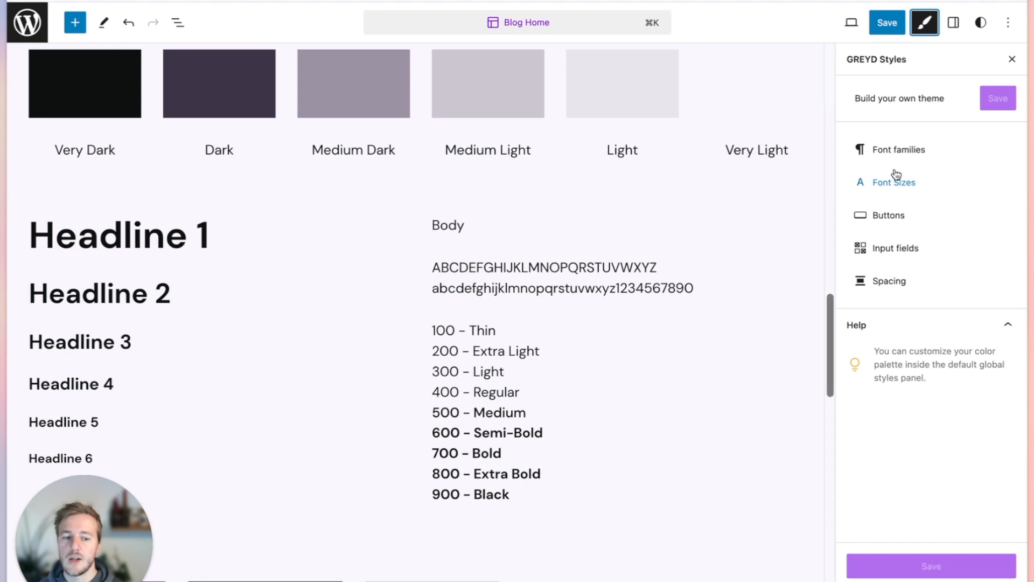
scroll(284, 220, down, 1)
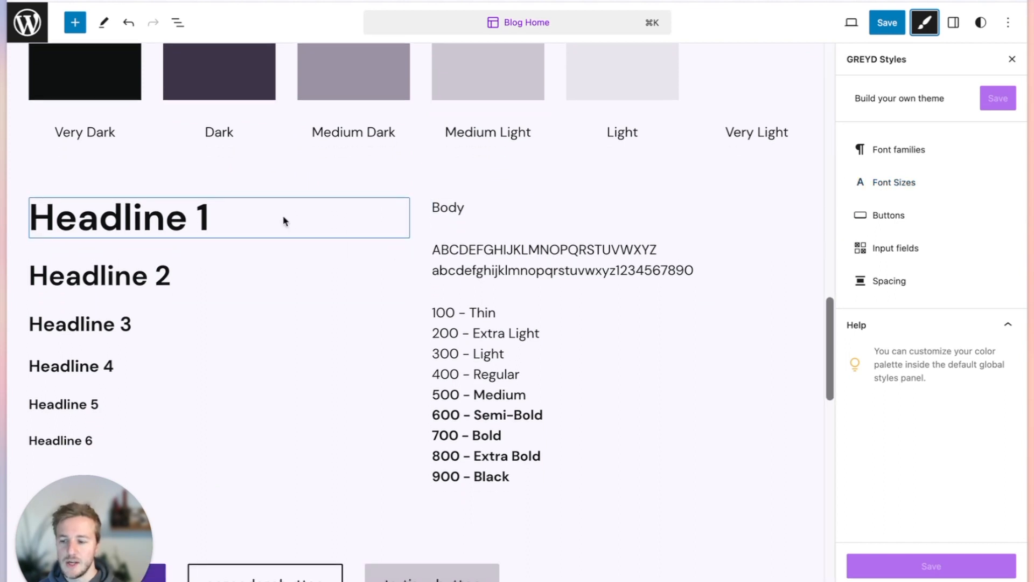
Step: Open the Font Sizes styles and look through the minimum and maximum values of the presets
click(912, 184)
scroll(900, 347, down, 8)
scroll(919, 293, up, 8)
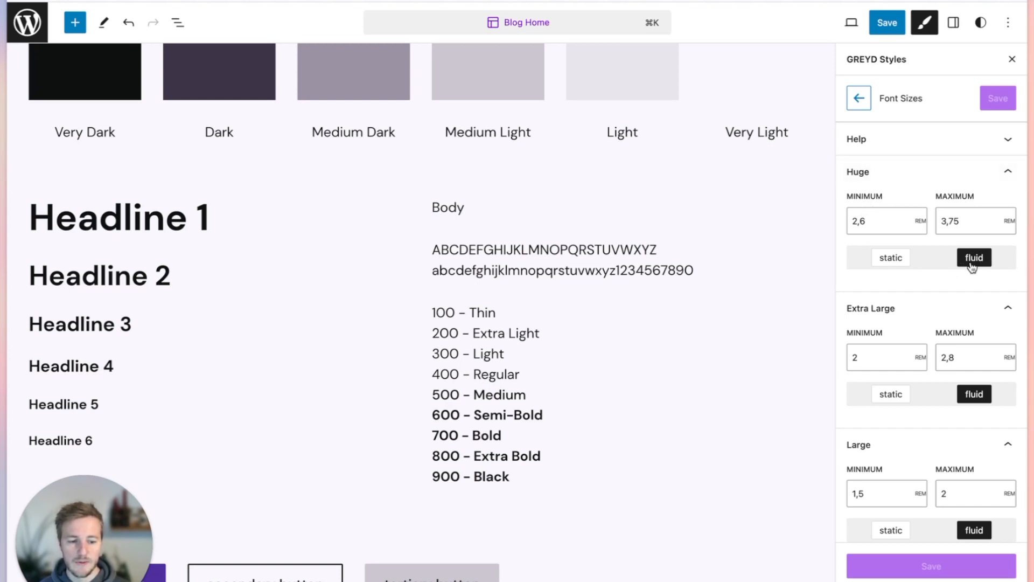
Step: Switch the Huge font size to static and set it to 100 px
click(899, 260)
click(858, 209)
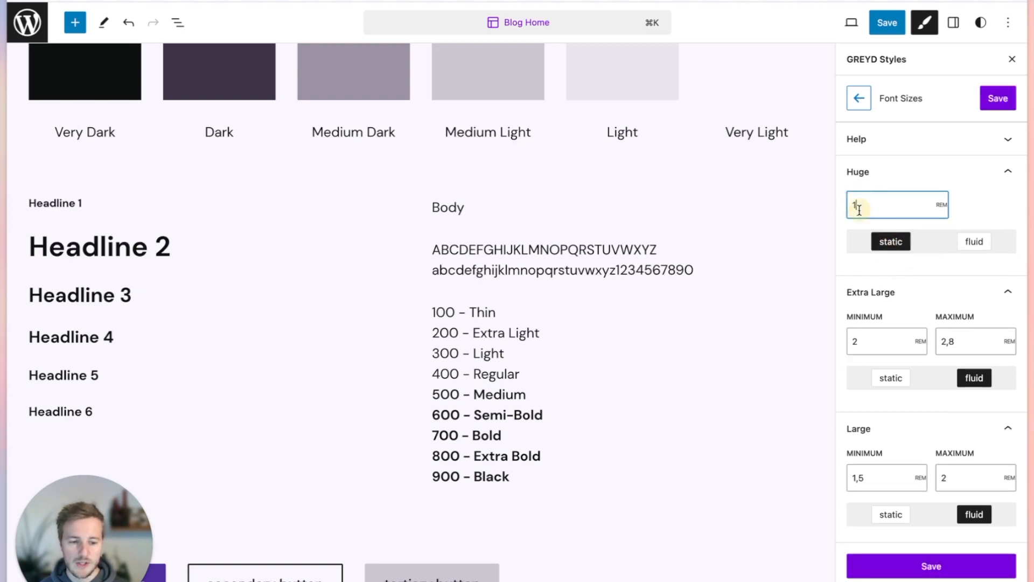
click(941, 205)
click(943, 169)
click(870, 202)
text(00)
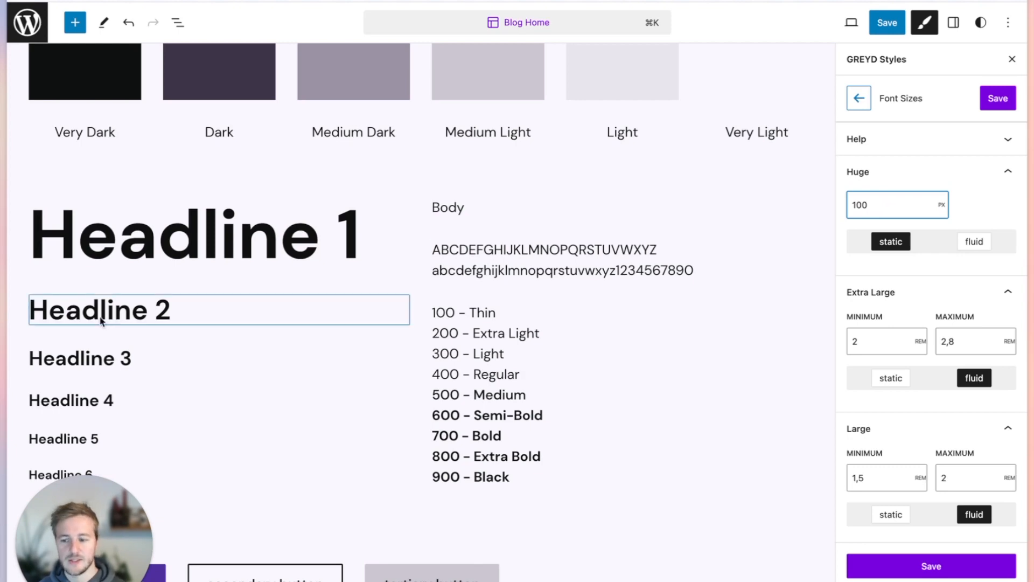
Step: Check the static Headline 1 size in the Desktop and Mobile previews, then return to the Desktop view
scroll(101, 321, up, 3)
scroll(216, 350, down, 1)
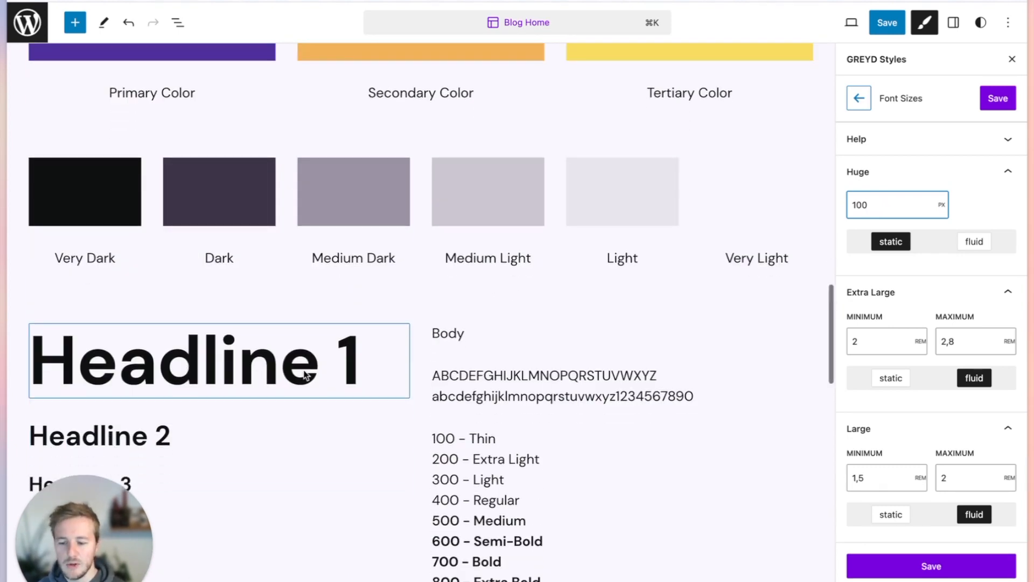
click(850, 24)
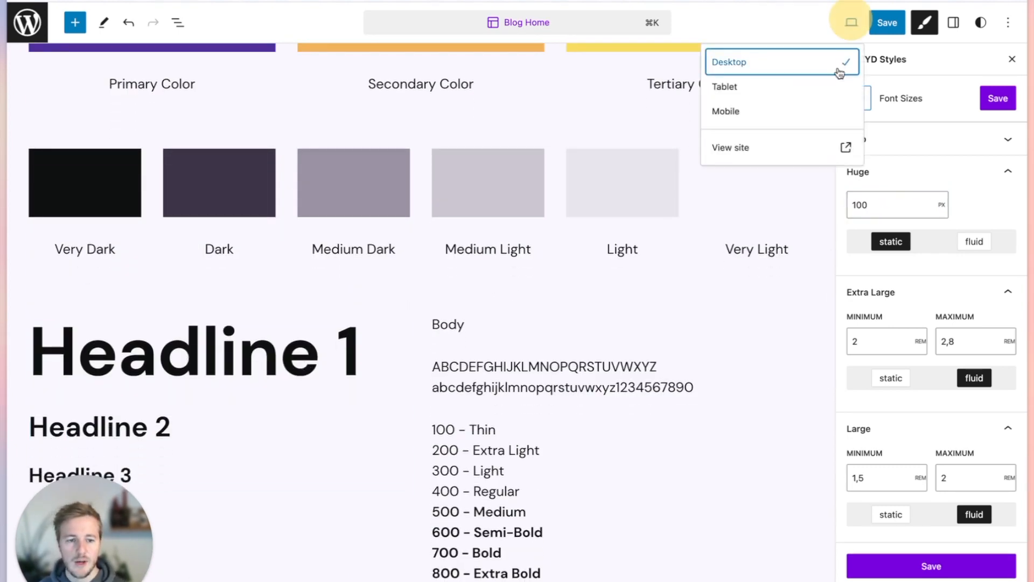
click(772, 113)
scroll(388, 386, down, 10)
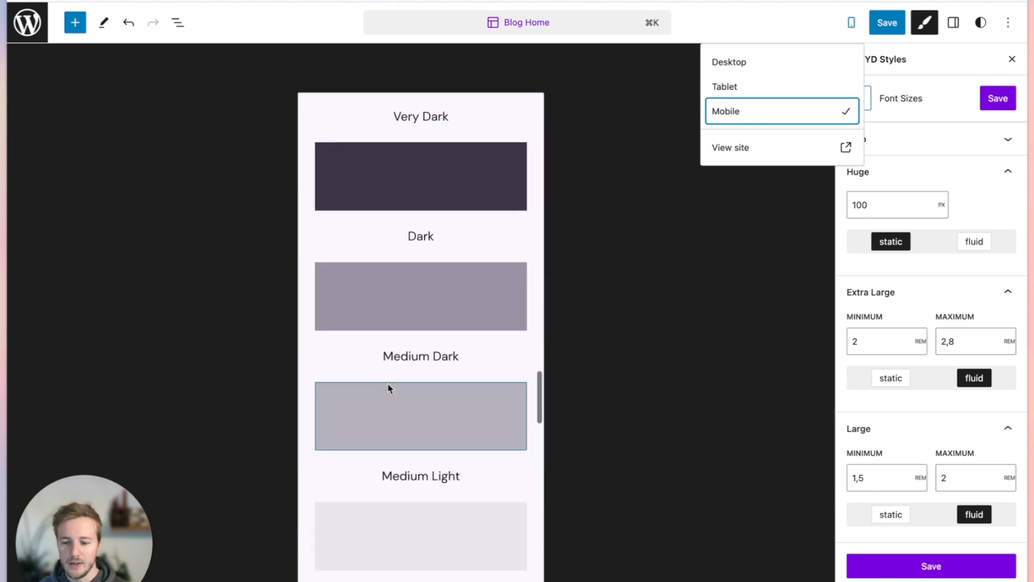
scroll(389, 387, down, 8)
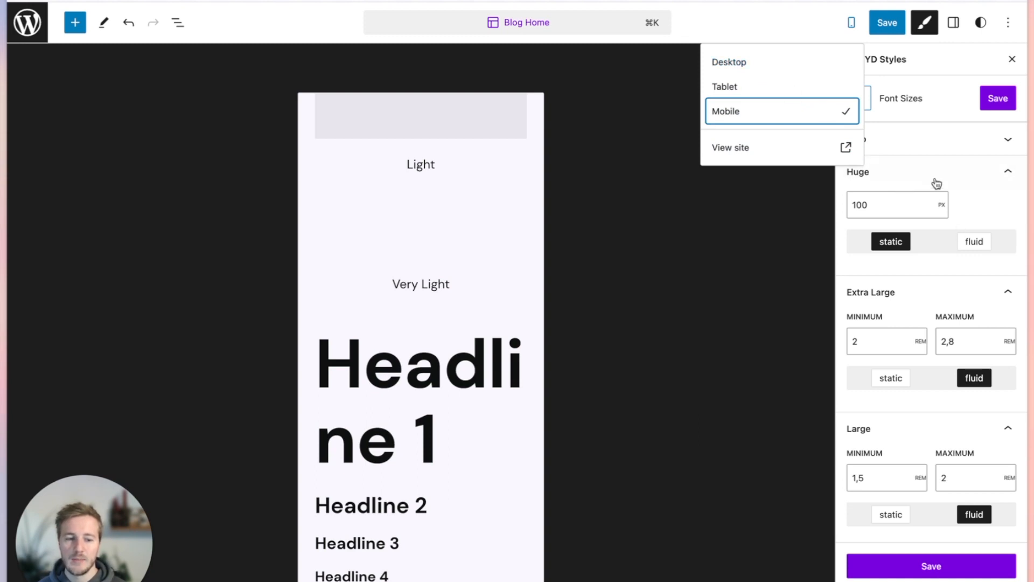
click(756, 63)
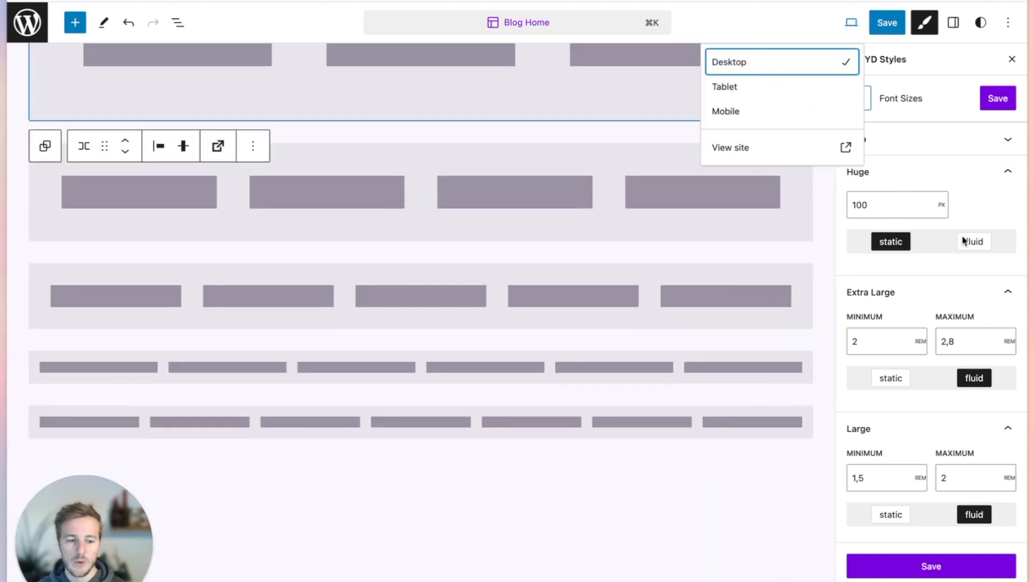
Step: Switch the Huge font size back to fluid and bring Headline 1 into view
click(970, 243)
scroll(387, 225, up, 15)
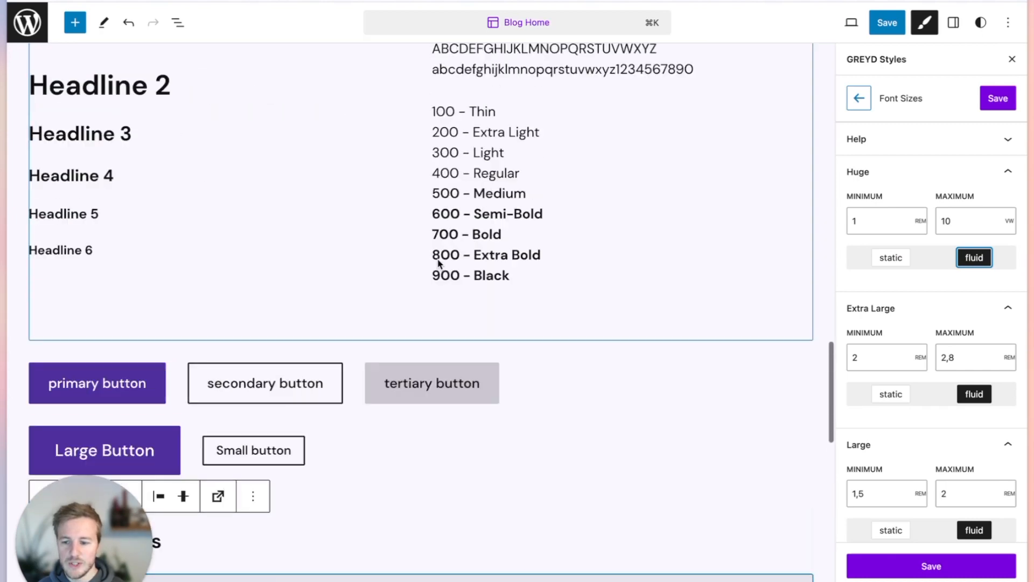
scroll(437, 265, down, 5)
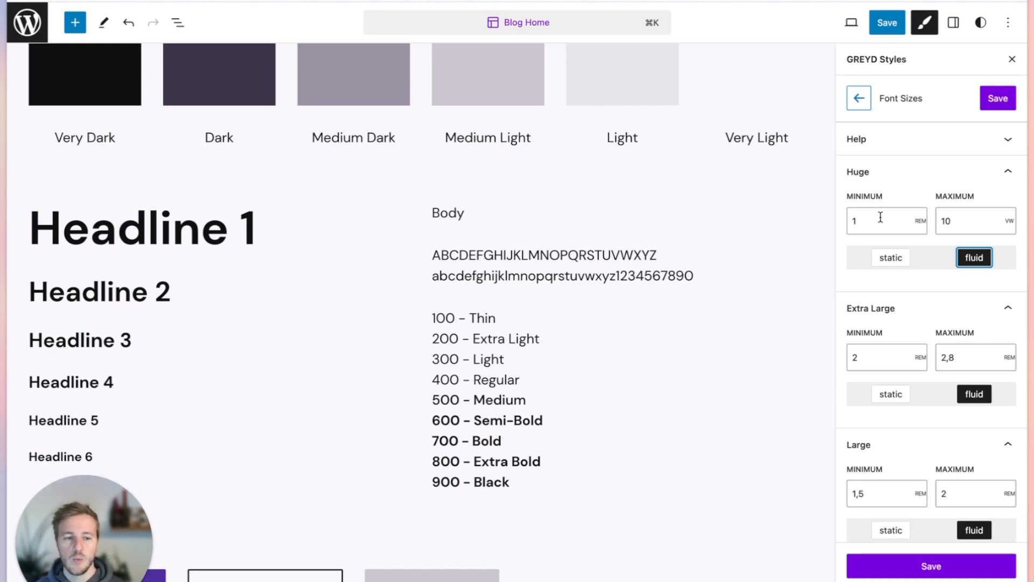
Step: Preview the fluid Headline 1 size in the Mobile view
click(851, 22)
click(764, 111)
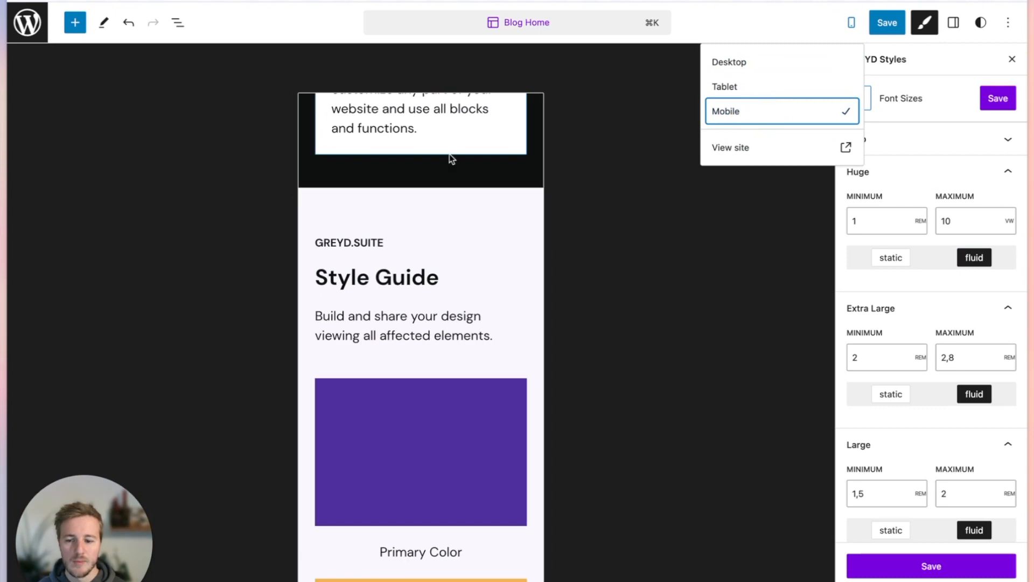
scroll(386, 356, down, 10)
scroll(386, 357, up, 15)
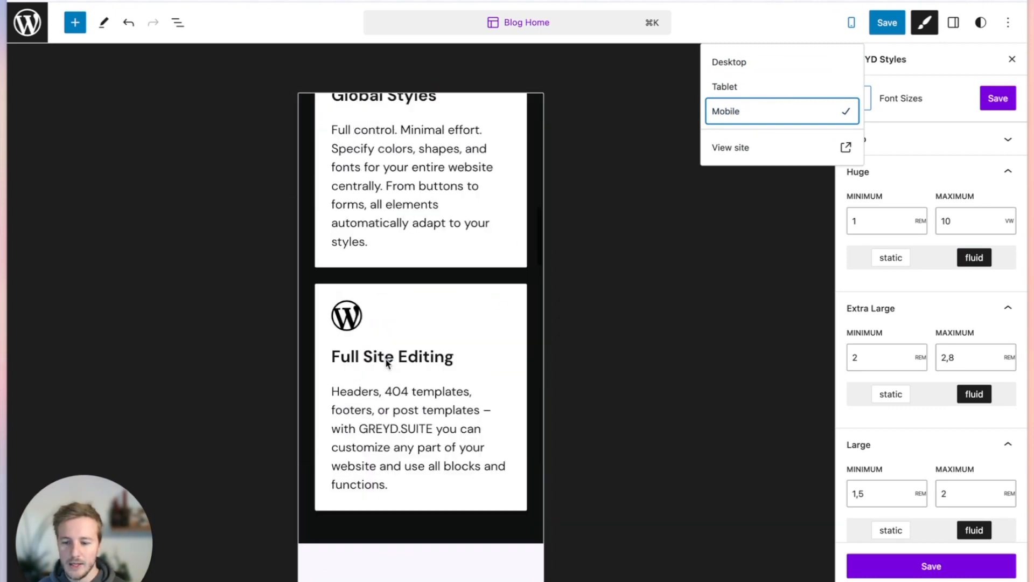
scroll(387, 362, down, 15)
scroll(387, 371, down, 2)
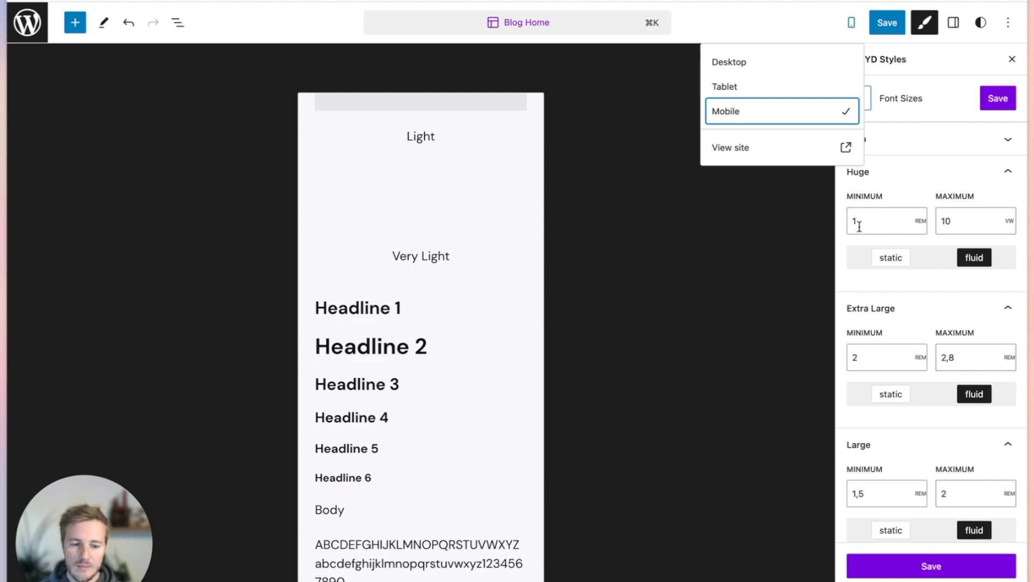
Step: Set the minimum of the Huge font size to 2,5 rem
drag(849, 224, 875, 221)
key(Up)
key(Up)
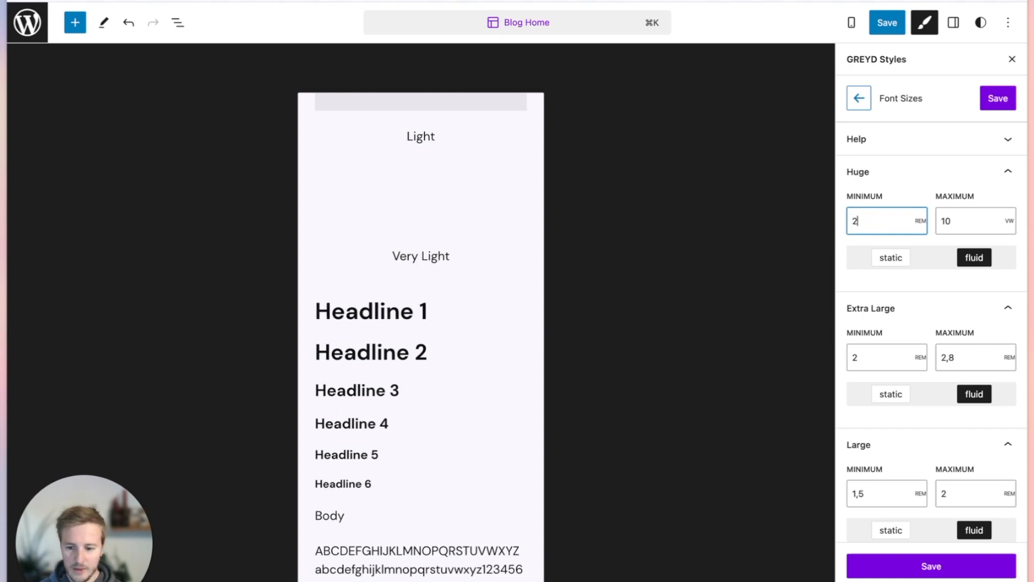
text(,5)
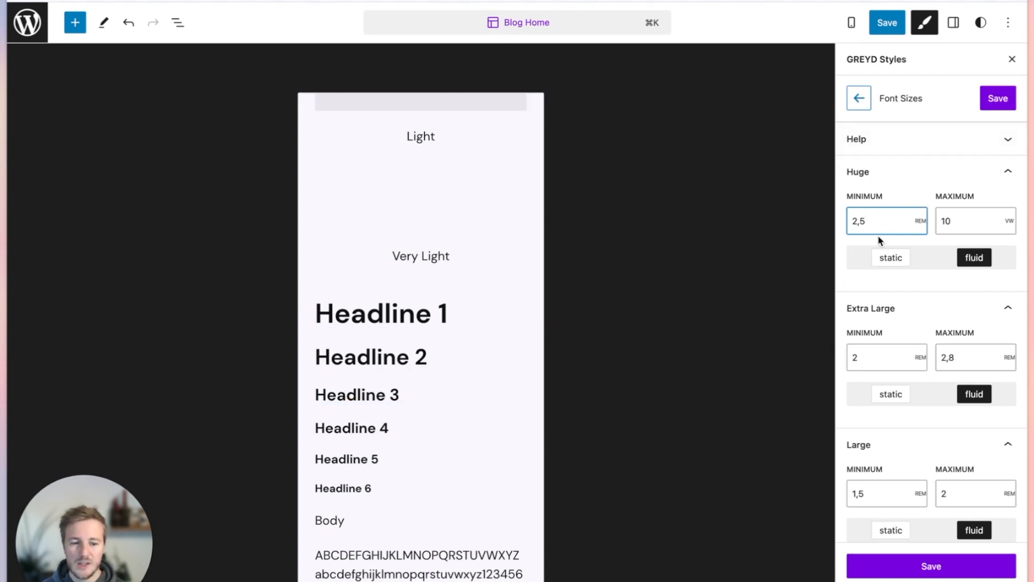
Step: Return to the Desktop view and check the size of Headline 1 against the other headlines
click(851, 22)
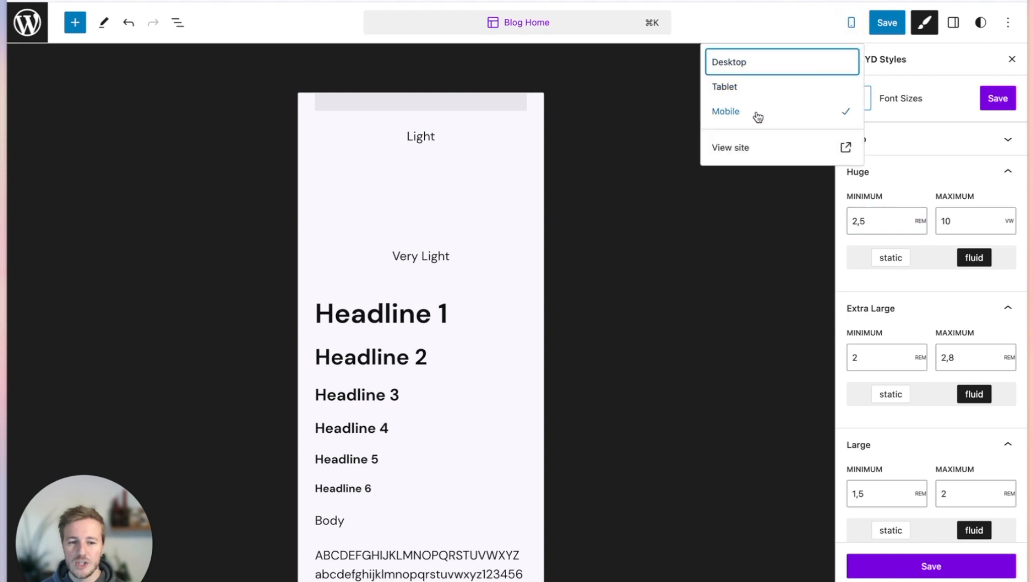
click(743, 70)
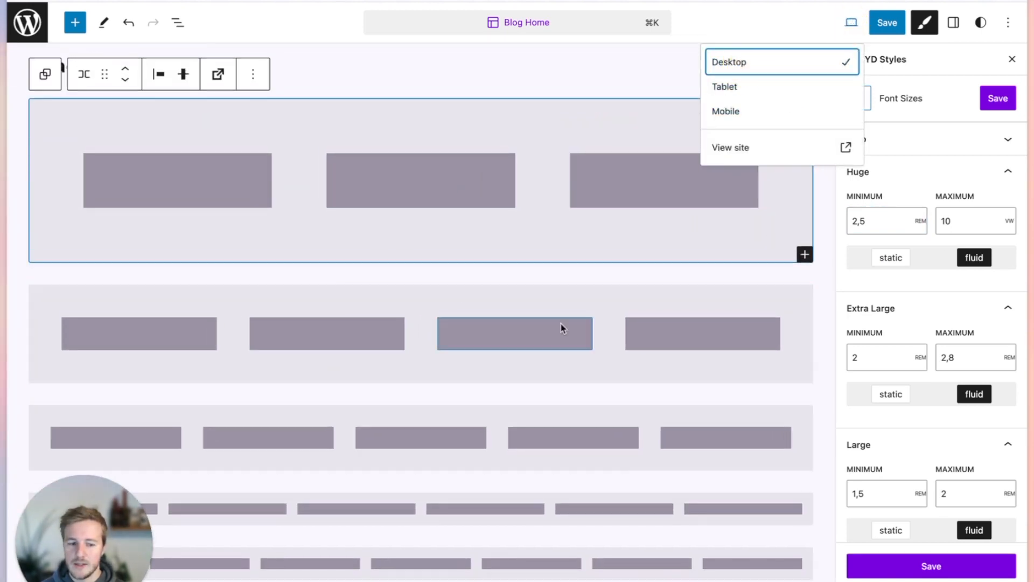
scroll(399, 300, up, 2)
scroll(399, 300, down, 4)
scroll(397, 297, up, 9)
scroll(397, 297, up, 5)
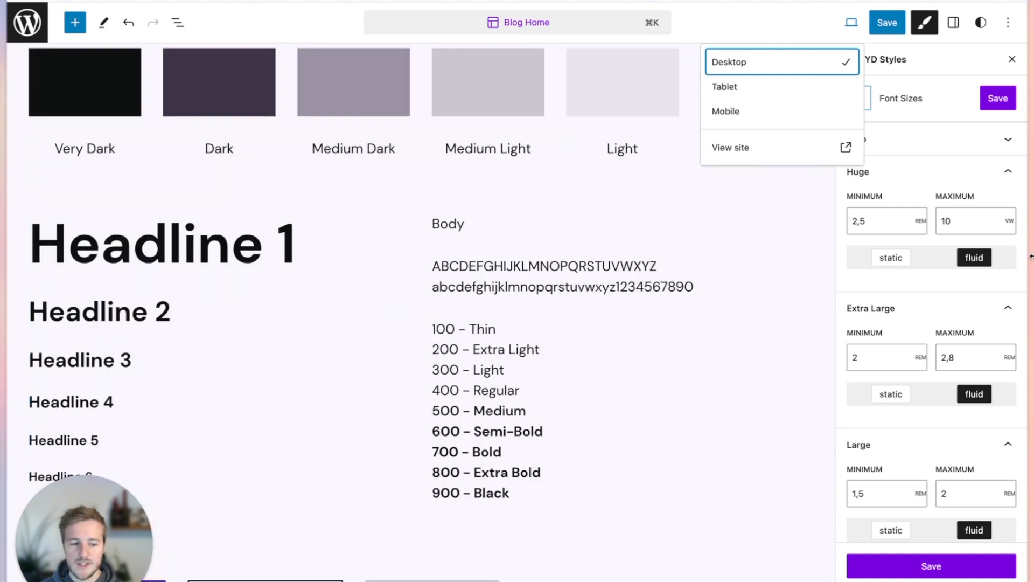
Step: Set the maximum of the Huge font size to 15 vw
click(972, 218)
key(BackSpace)
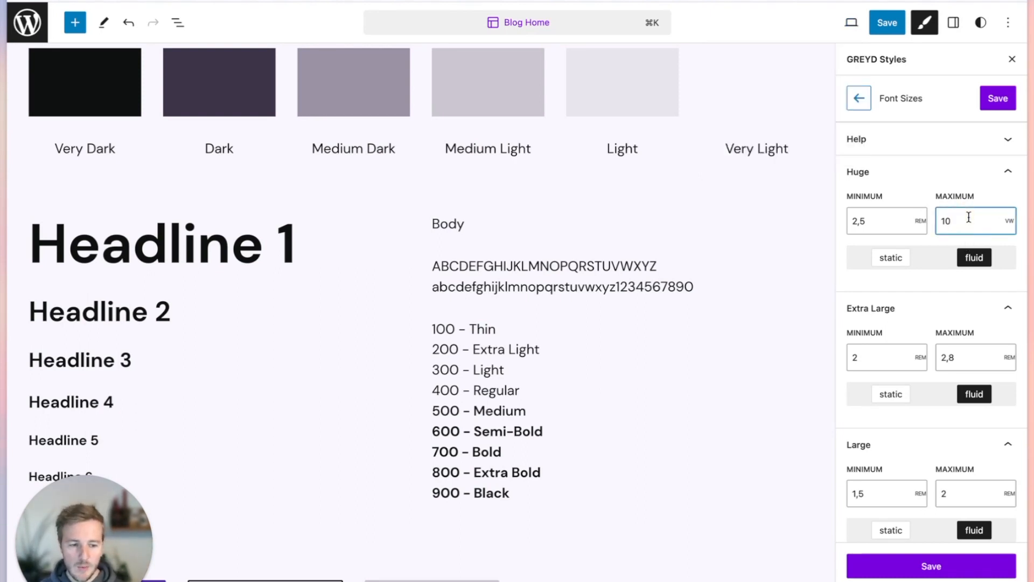
text(3)
key(Up)
key(Up)
key(Up)
key(Up)
key(Up)
key(Down)
key(Down)
key(Down)
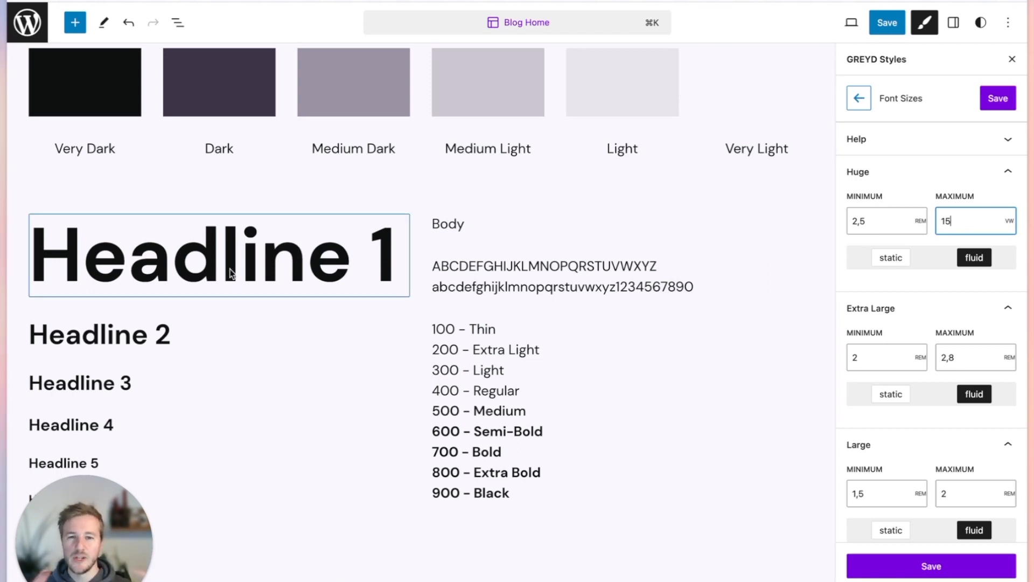
Step: Preview Headline 1 in the Mobile view with the Huge font size's new maximum
click(851, 23)
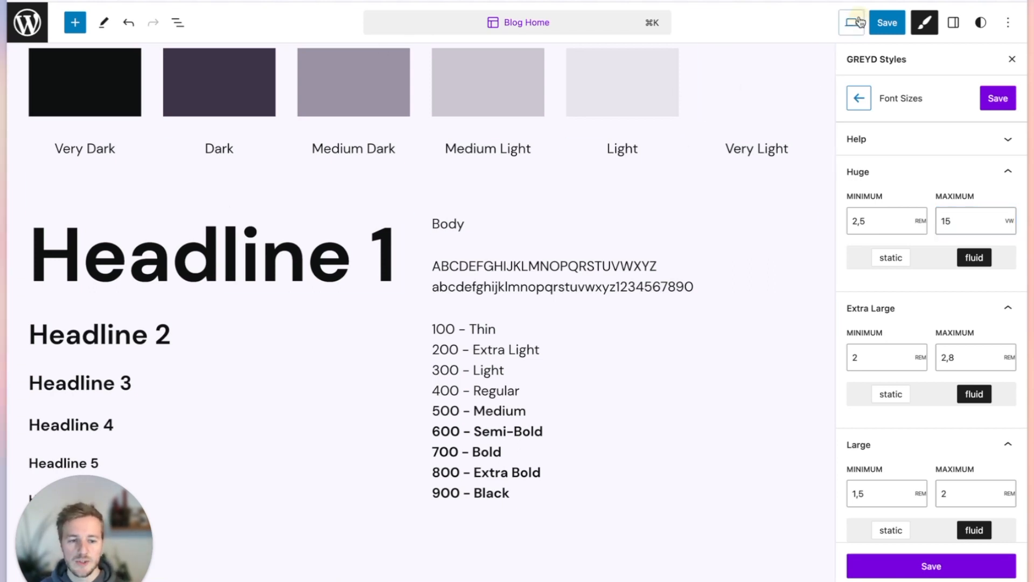
click(759, 110)
scroll(406, 360, down, 20)
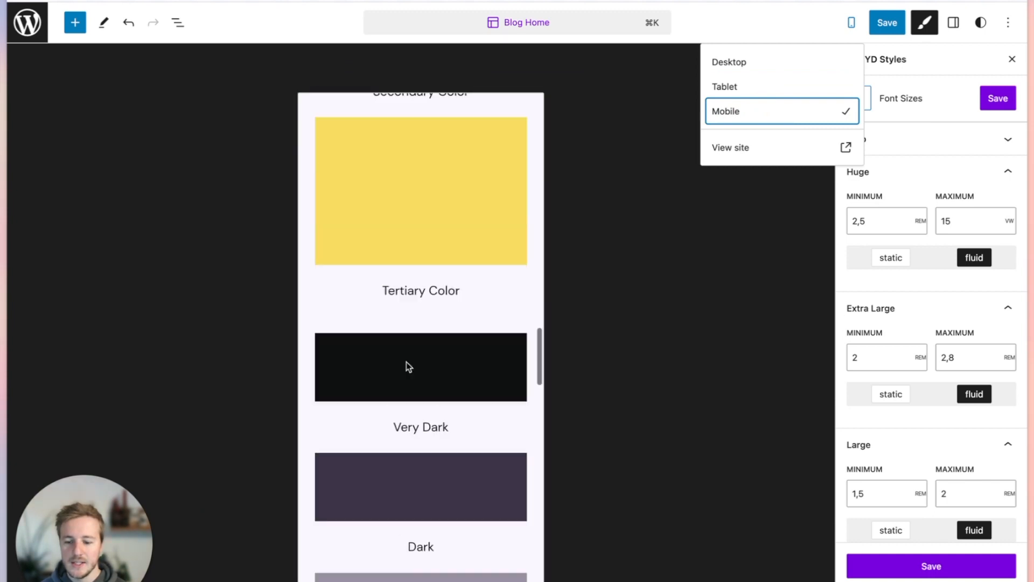
scroll(409, 350, down, 5)
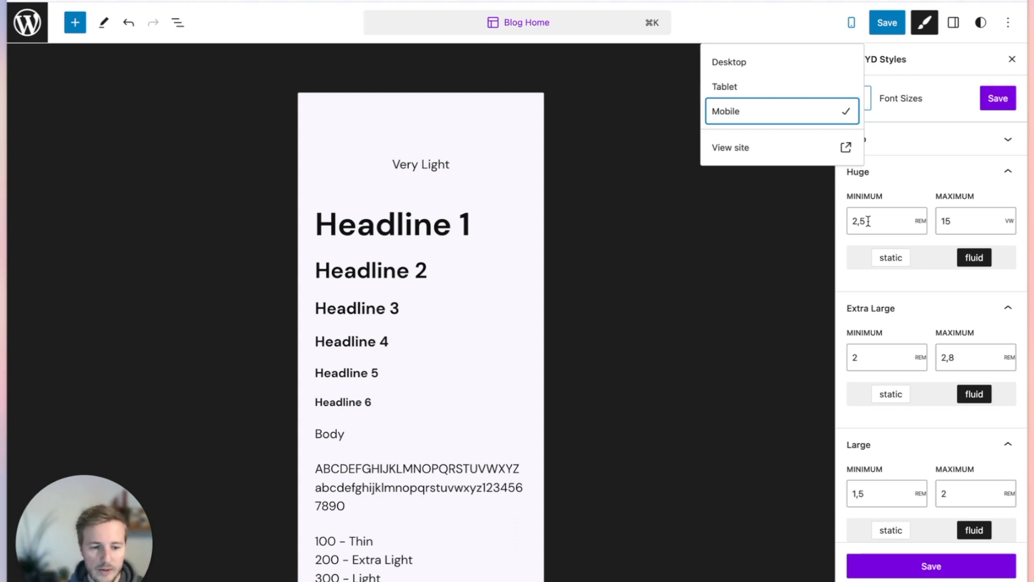
click(785, 32)
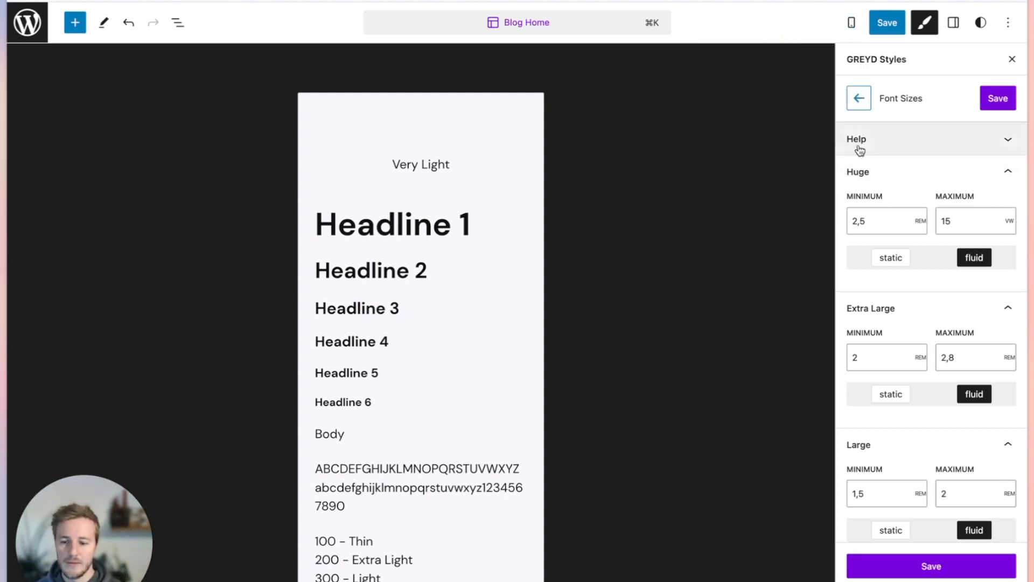
Step: Leave the font size settings, return to the Desktop view and open the Spacing settings of GREYD Styles
click(859, 98)
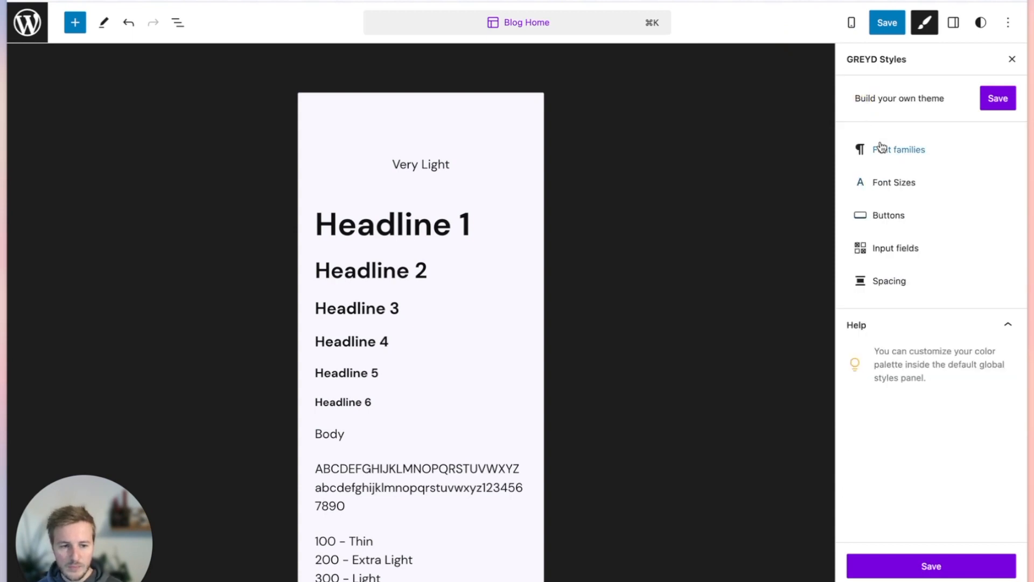
click(851, 22)
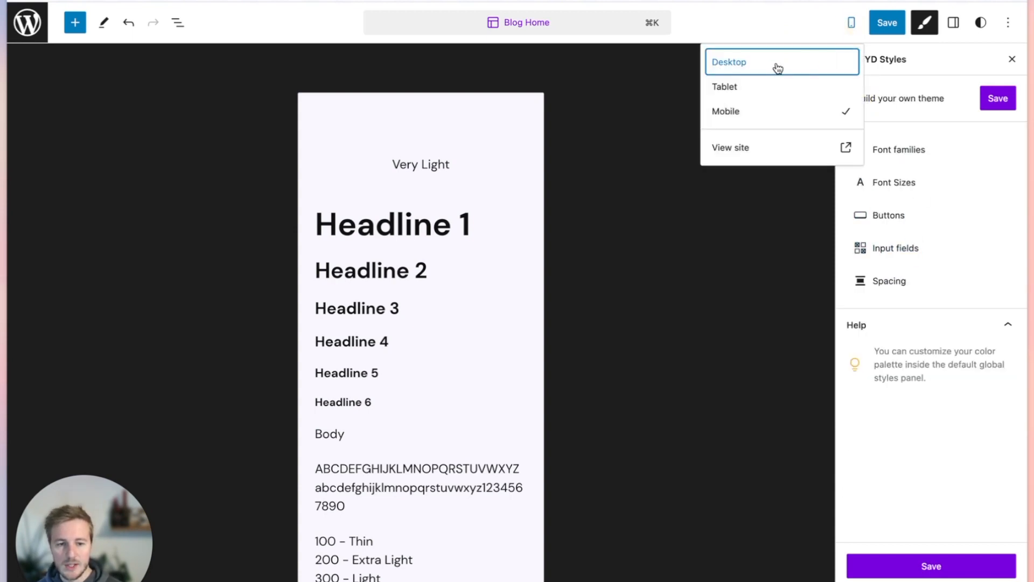
click(775, 64)
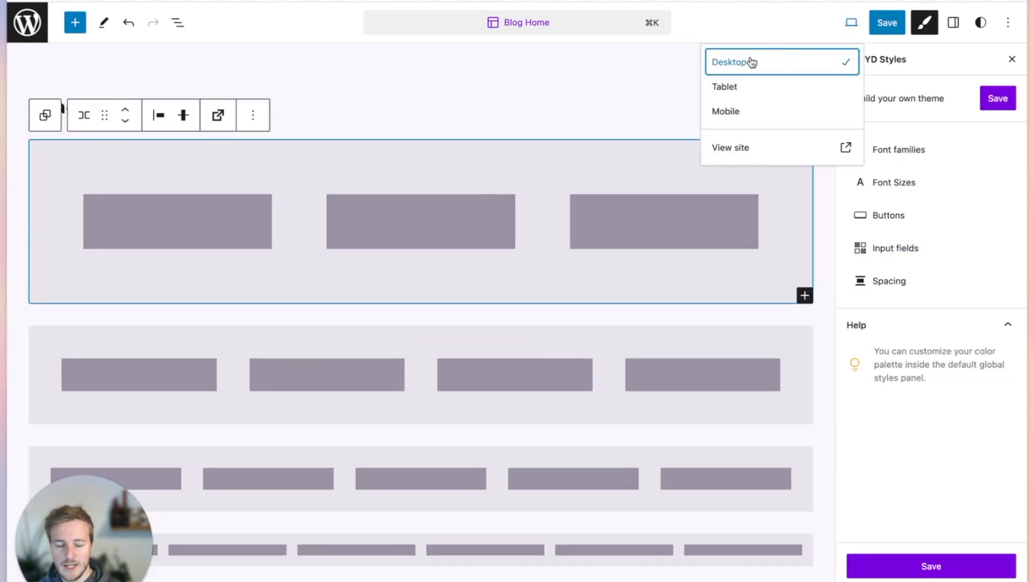
click(899, 451)
click(904, 278)
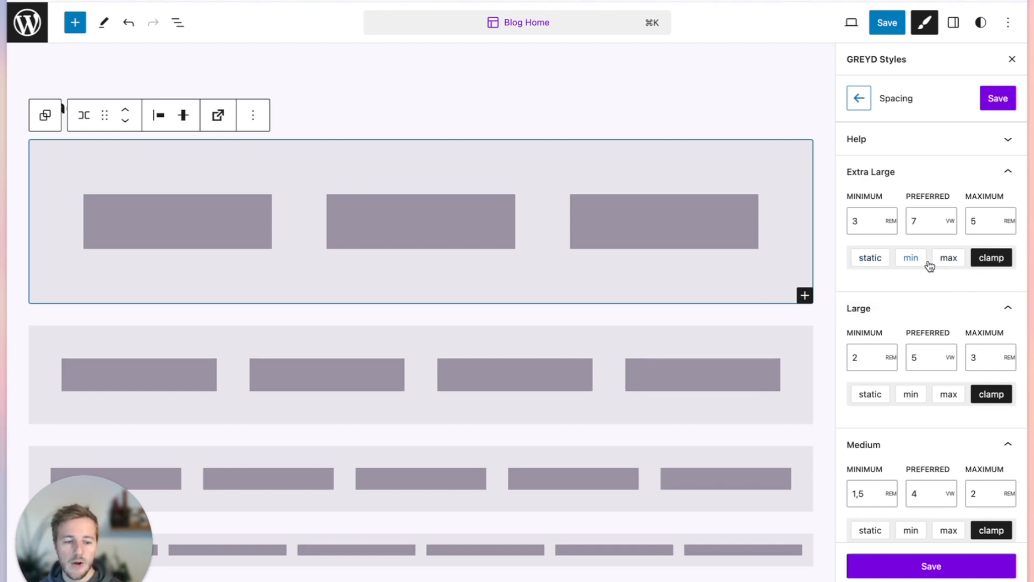
Step: Make the Extra Large spacing static with a value of 100 px
click(867, 259)
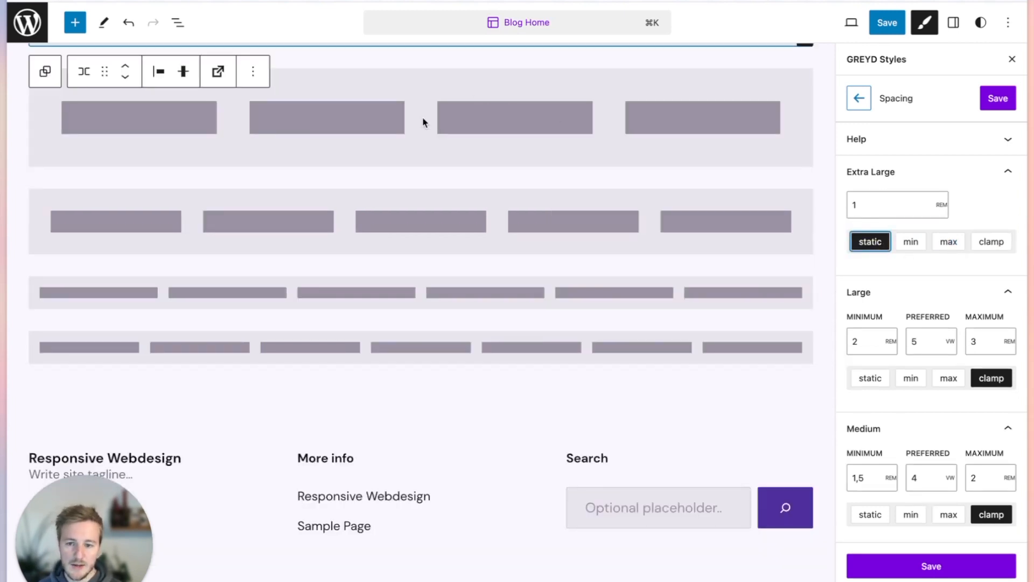
scroll(431, 146, up, 2)
click(866, 203)
click(941, 204)
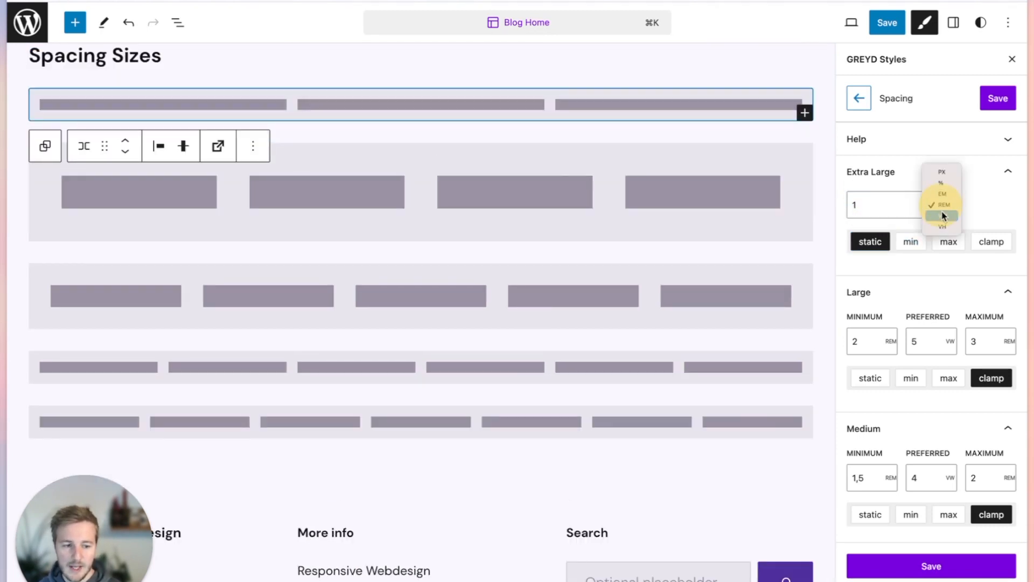
click(940, 172)
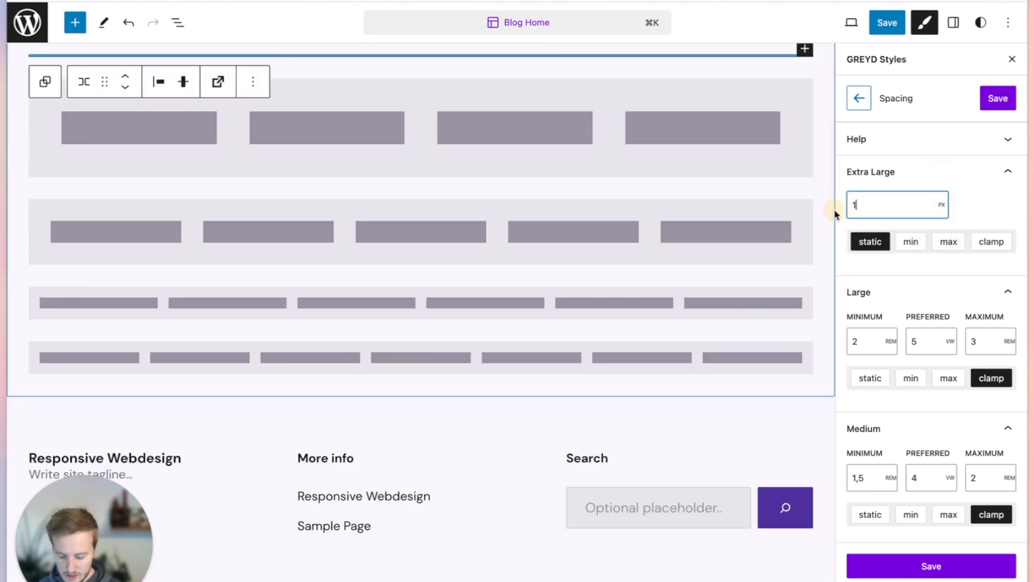
text(00)
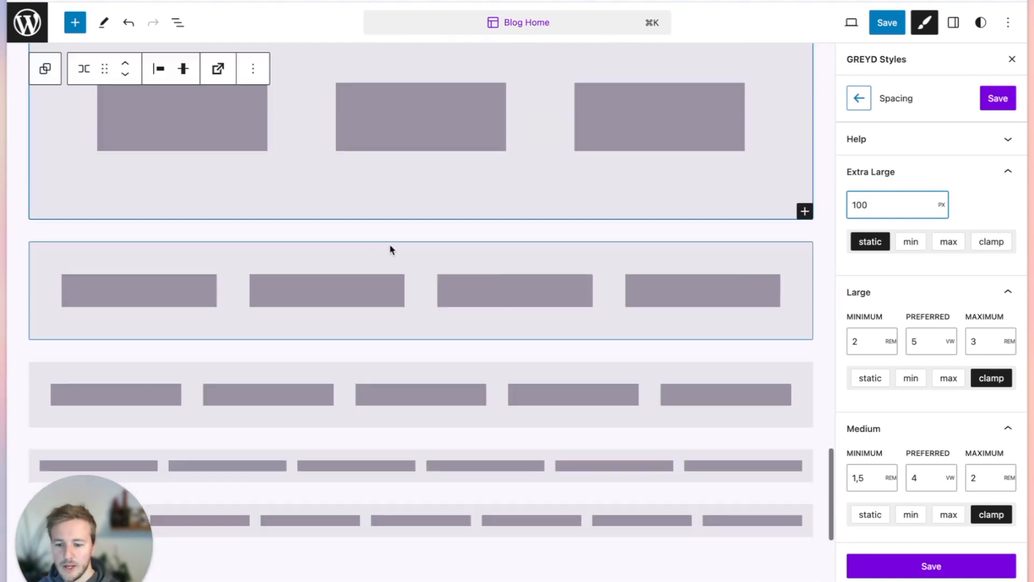
Step: Compare the static Extra Large spacing row under Spacing Sizes in the Mobile view and the Desktop view
scroll(391, 249, up, 3)
click(850, 25)
click(743, 111)
scroll(434, 363, down, 10)
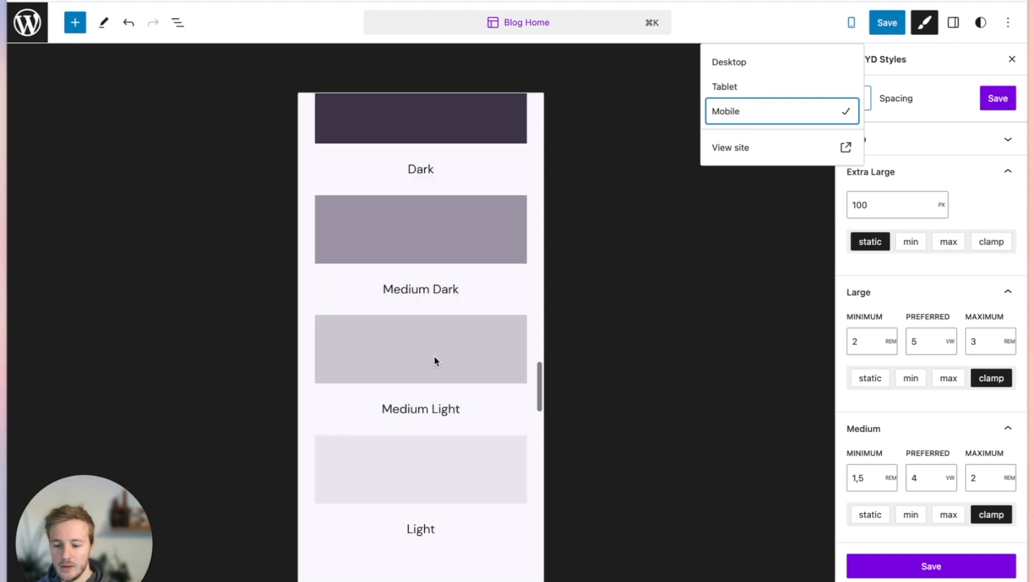
scroll(434, 360, down, 10)
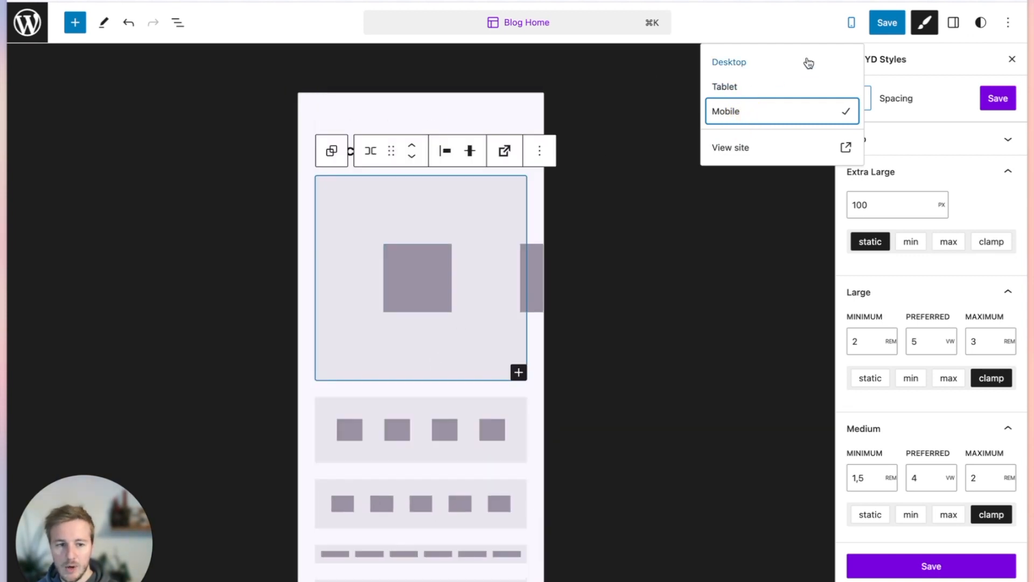
click(798, 69)
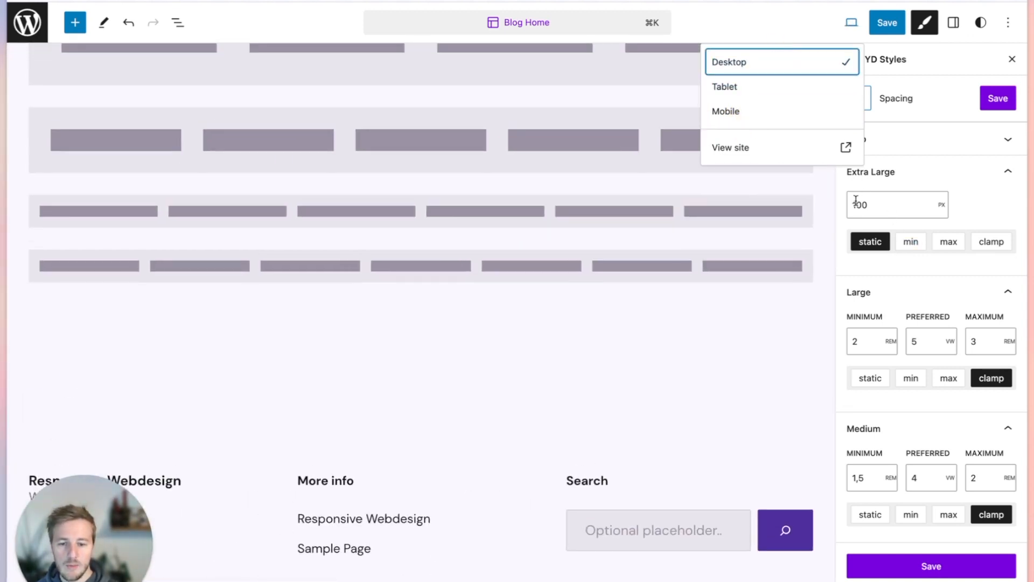
scroll(516, 215, up, 4)
scroll(528, 249, up, 3)
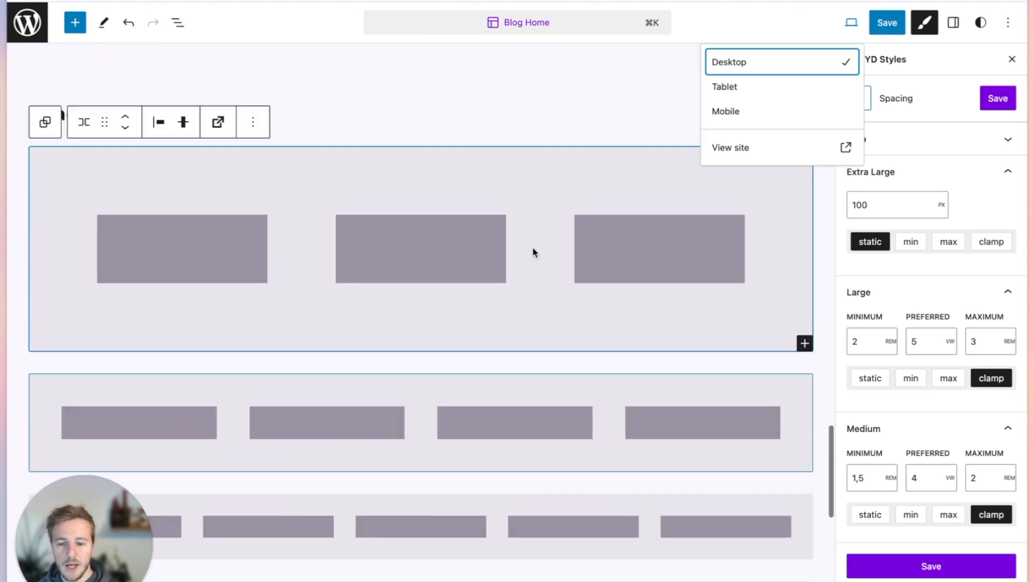
Step: Try the min and max modes for the Extra Large spacing and examine their effect on the page
click(910, 241)
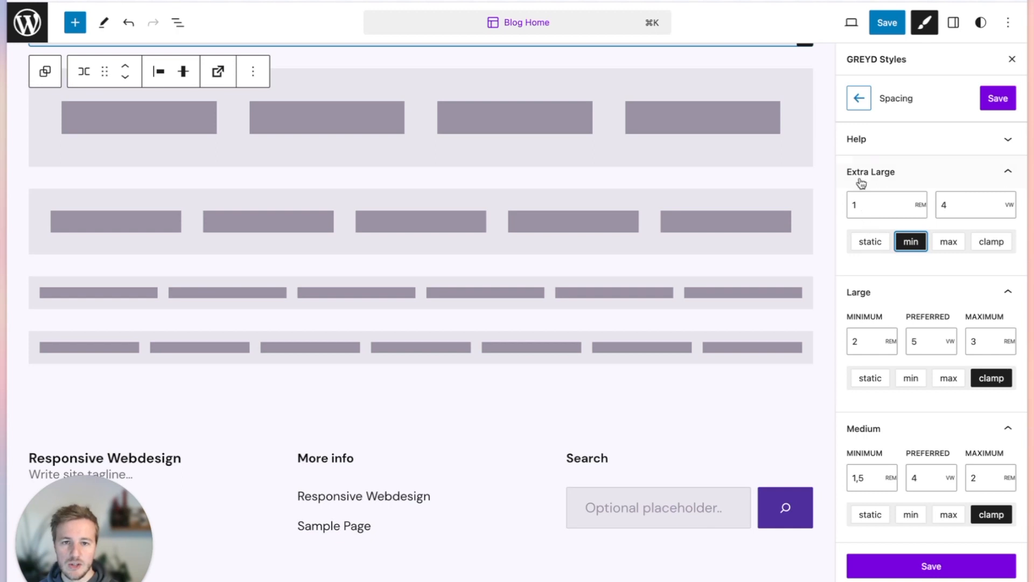
click(948, 242)
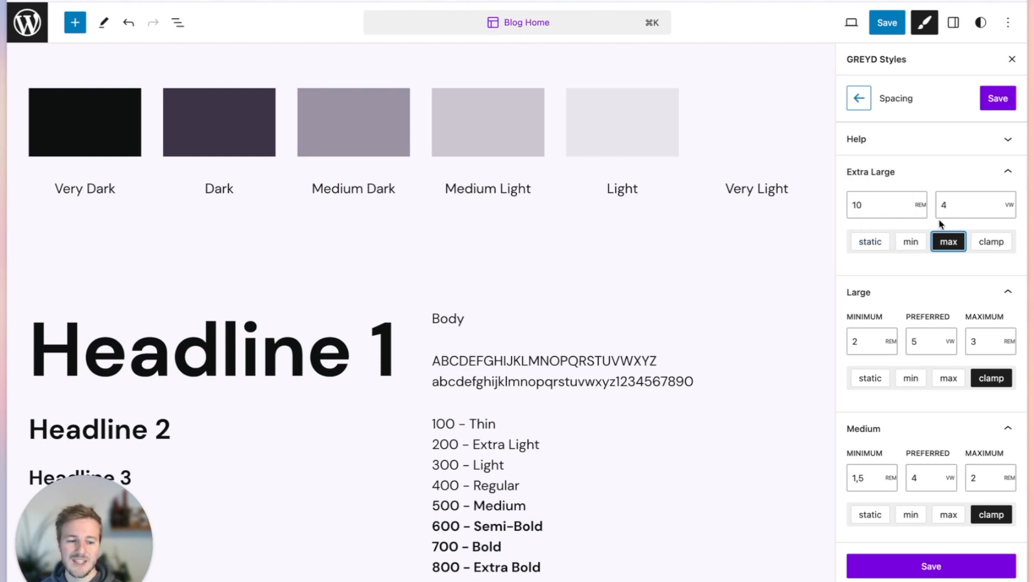
scroll(664, 222, up, 6)
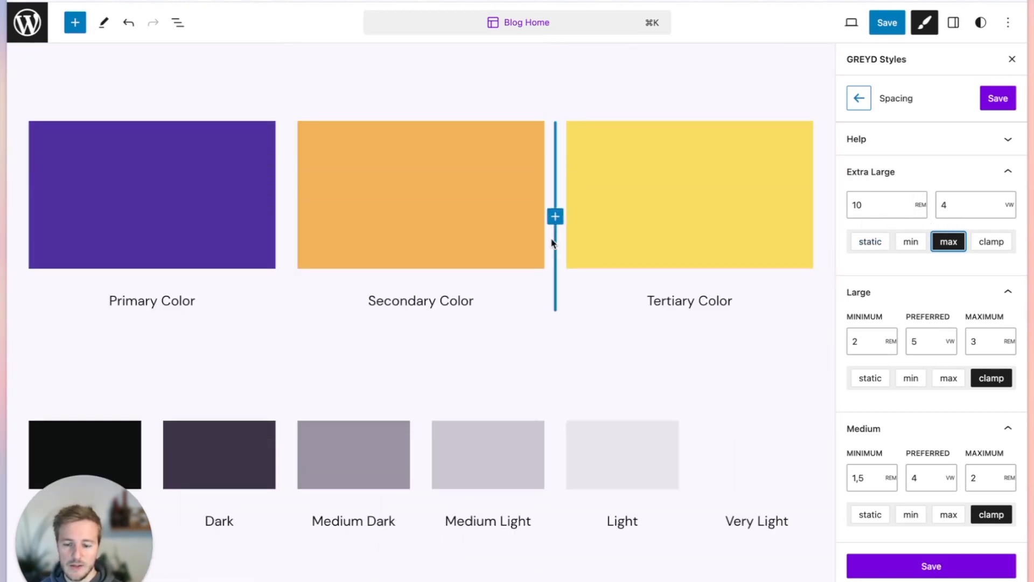
scroll(555, 297, down, 10)
Step: Switch the Extra Large spacing to clamp and set its minimum to 2,5 rem
click(992, 244)
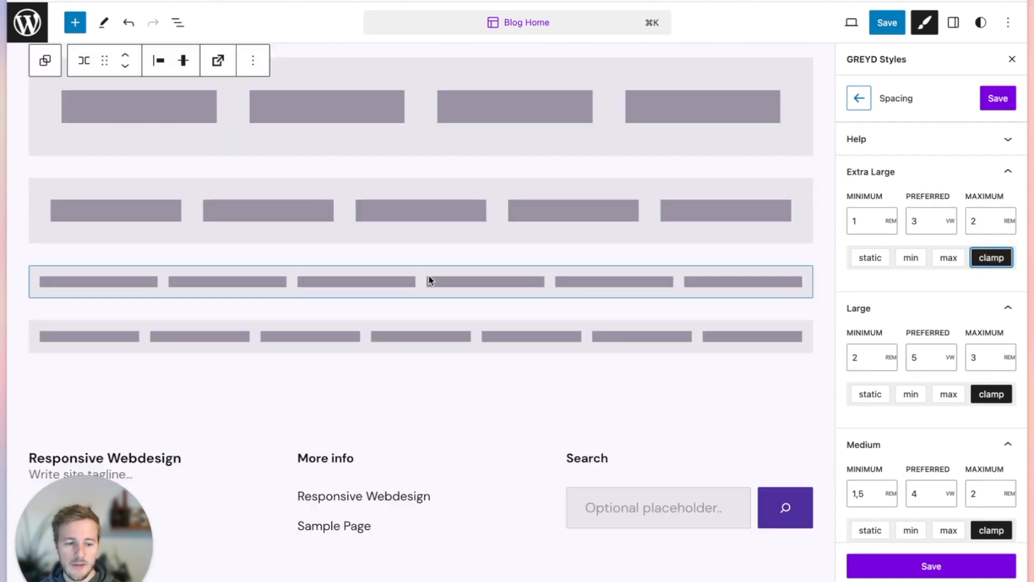
scroll(431, 280, up, 4)
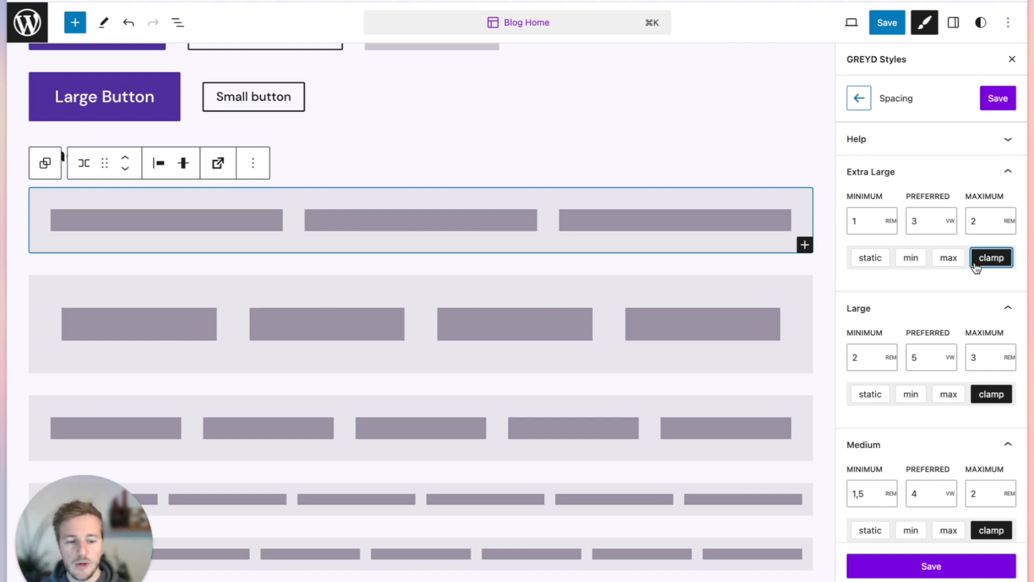
double_click(860, 223)
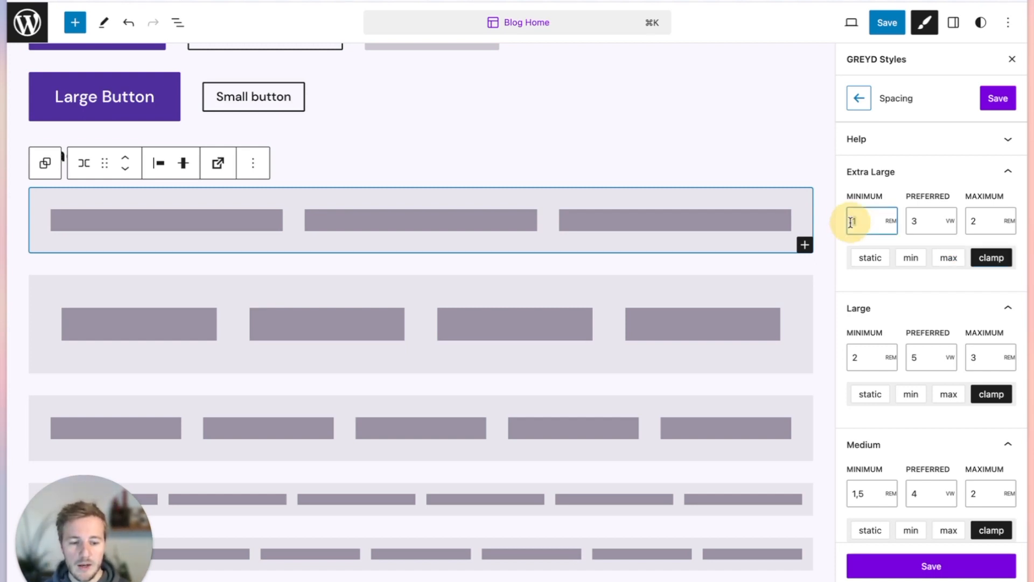
text(2,5)
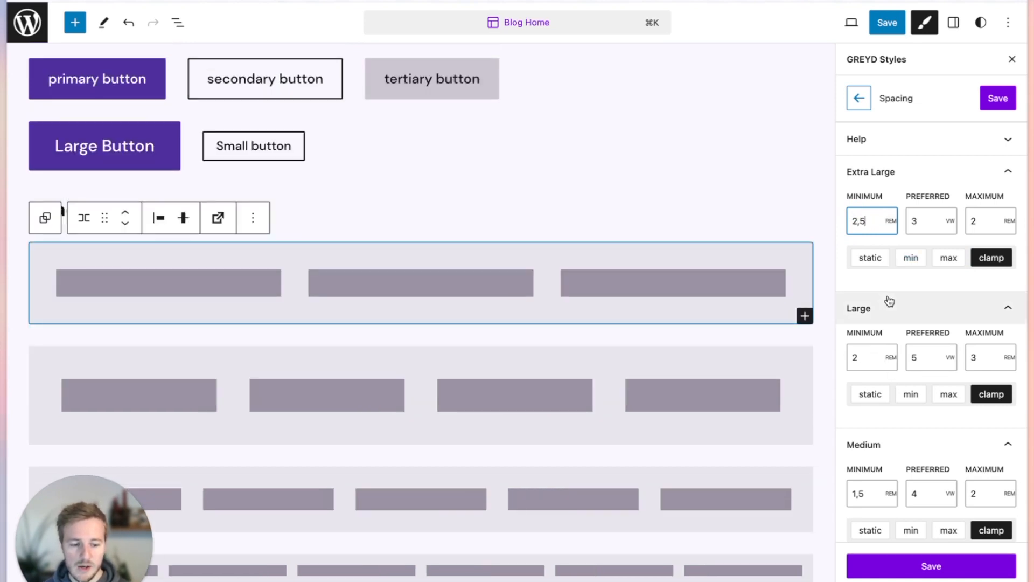
Step: Set the maximum of the Extra Large spacing to 6 rem
click(987, 225)
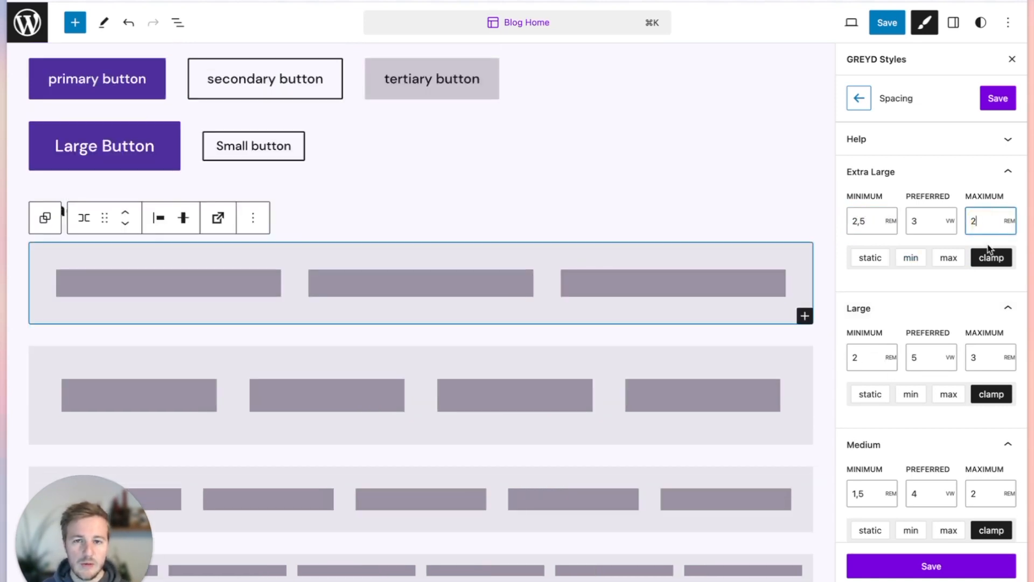
key(BackSpace)
text(3,5)
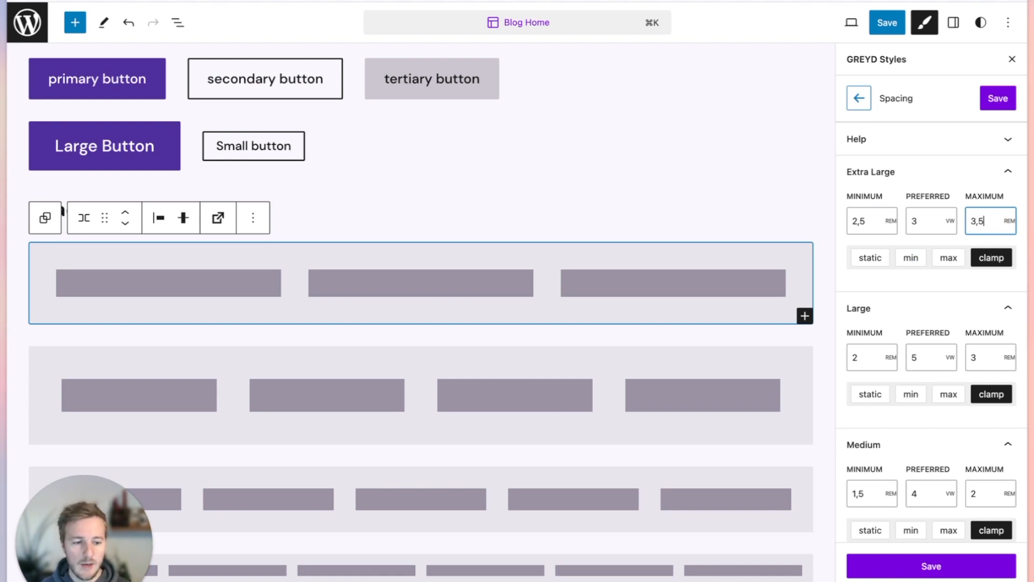
key(BackSpace)
key(BackSpace)
key(BackSpace)
text(5,5)
key(BackSpace)
key(BackSpace)
key(BackSpace)
text(6)
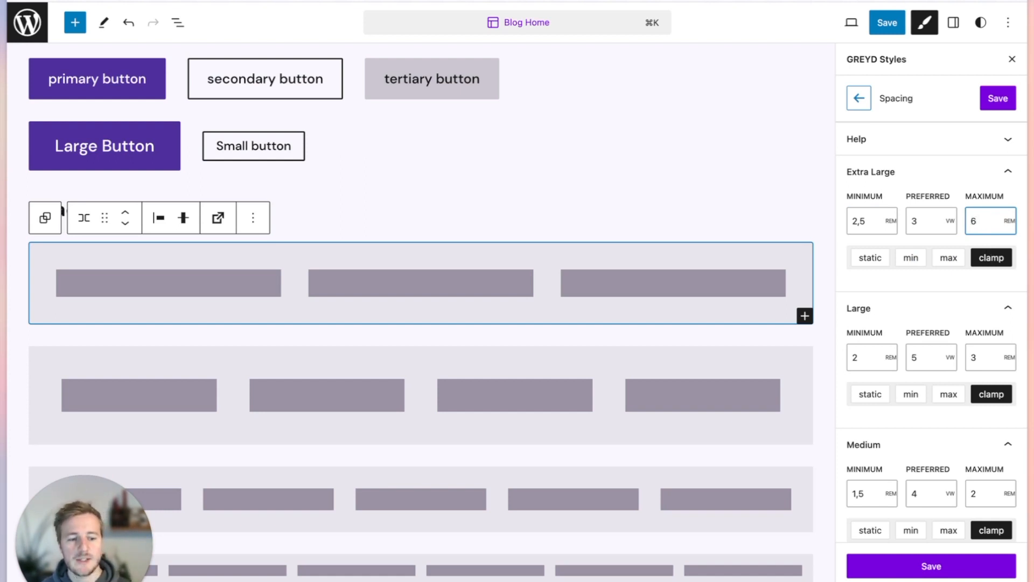
Step: Raise the preferred value of the Extra Large spacing to 6 vw
double_click(917, 220)
click(930, 222)
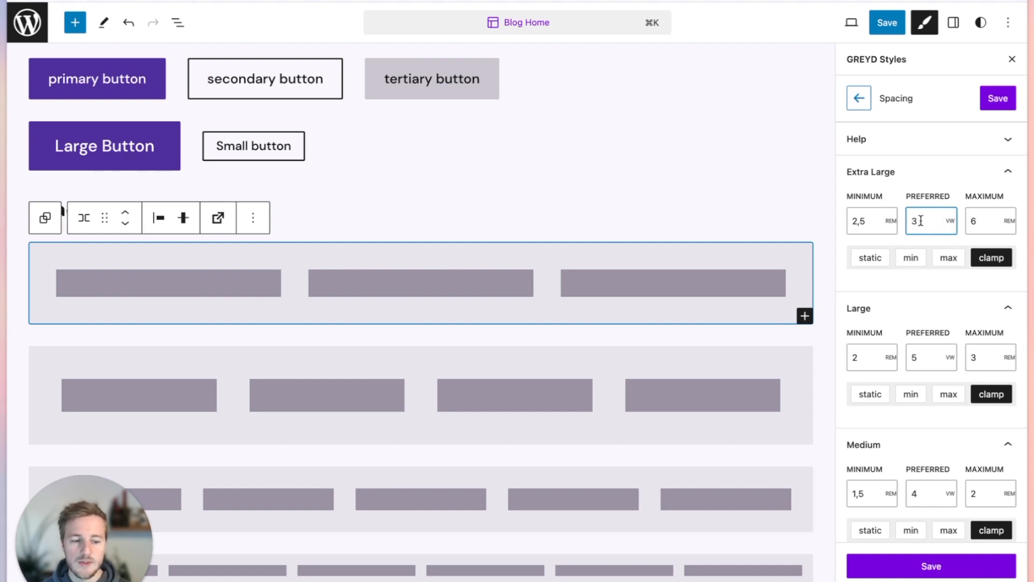
key(Up)
key(Up)
key(Up)
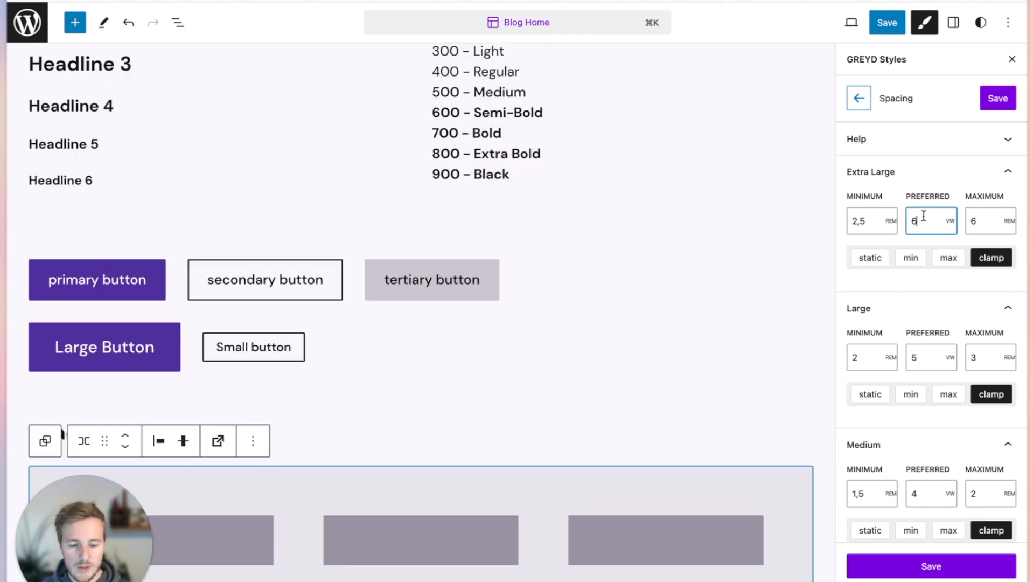
Step: Preview the clamped Extra Large spacing row in the Mobile view and return to the Desktop view
scroll(528, 241, down, 5)
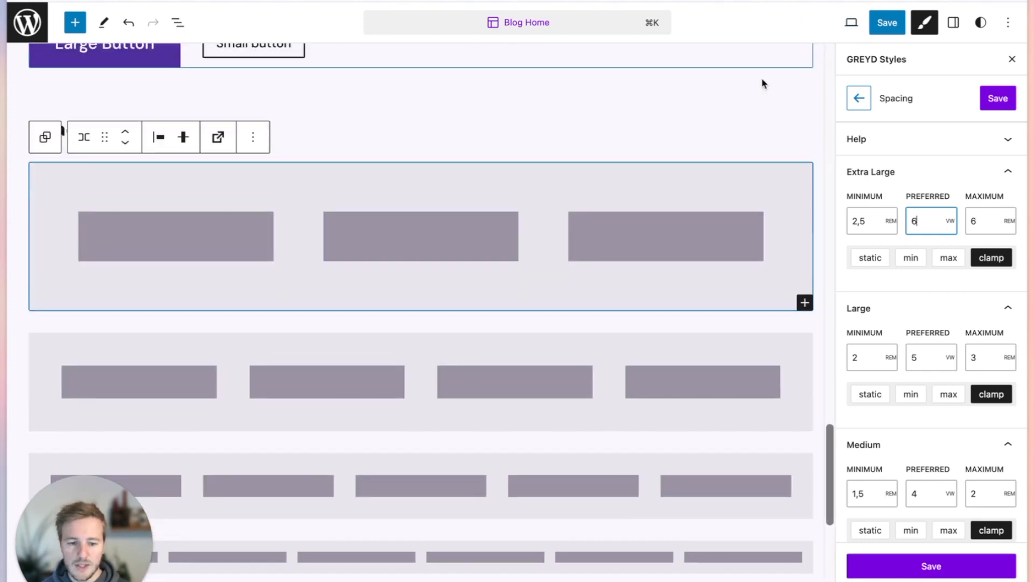
click(852, 22)
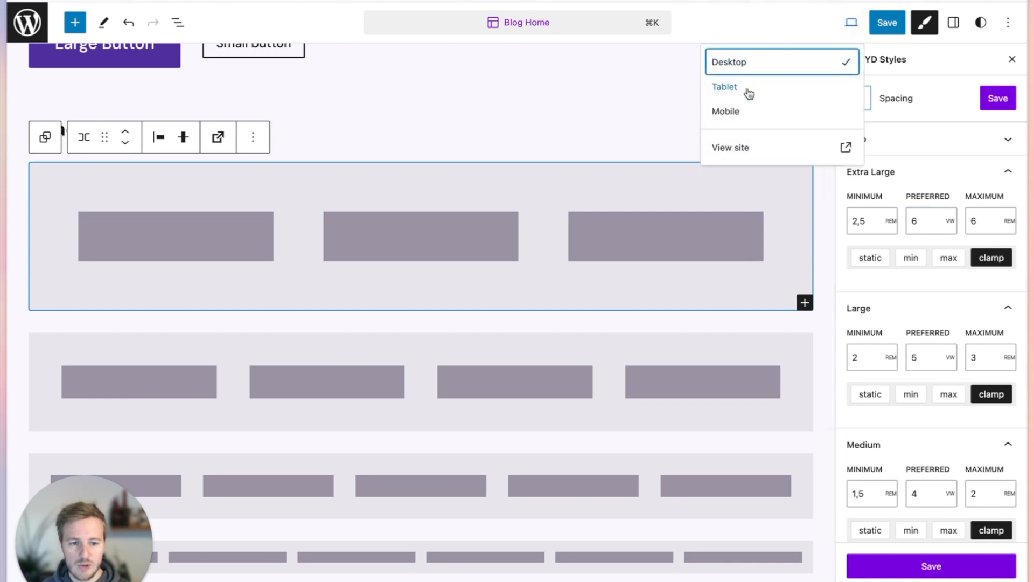
click(742, 113)
scroll(440, 383, down, 10)
scroll(439, 385, down, 10)
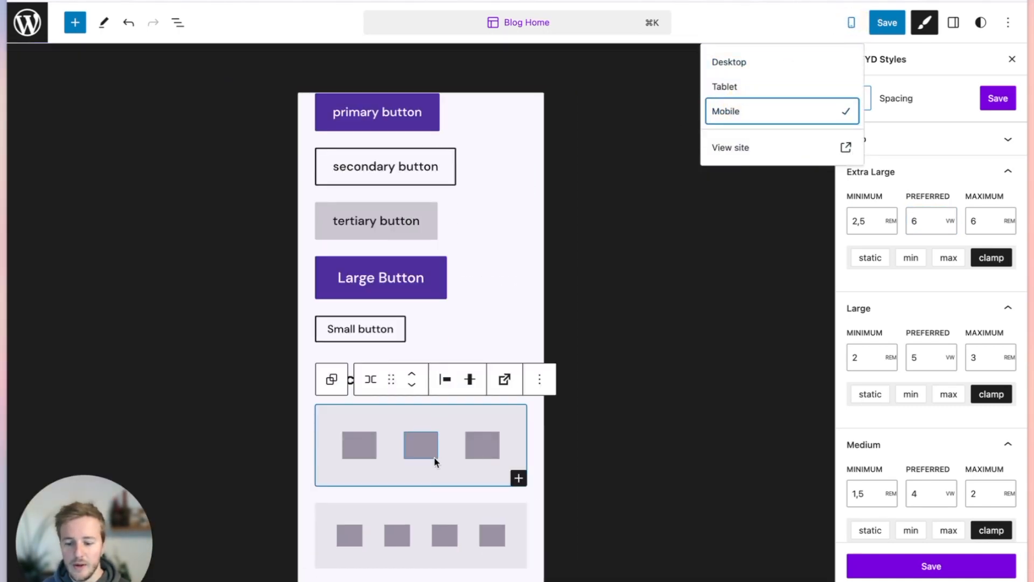
scroll(435, 462, down, 5)
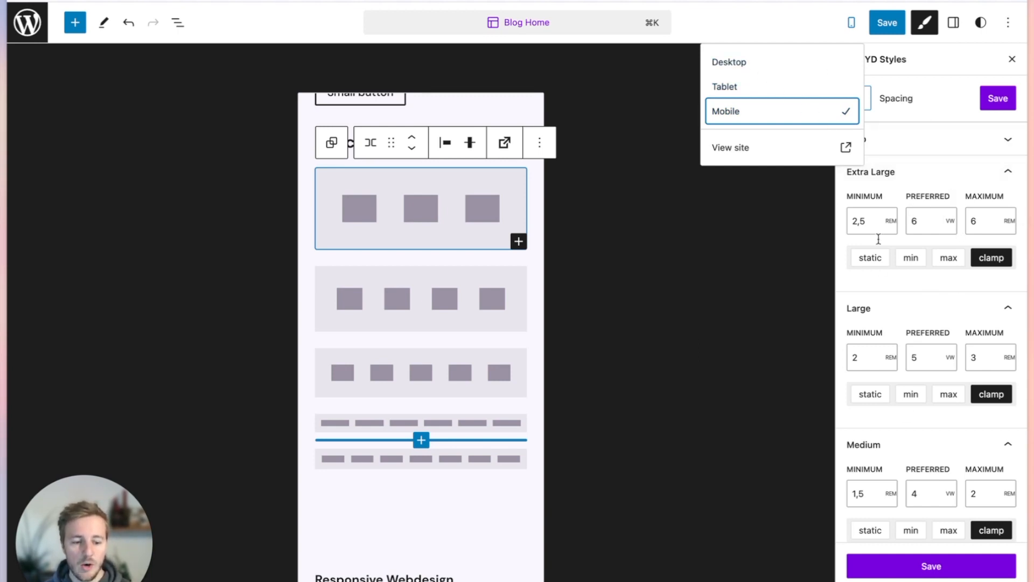
scroll(919, 435, down, 5)
scroll(953, 373, up, 5)
click(786, 62)
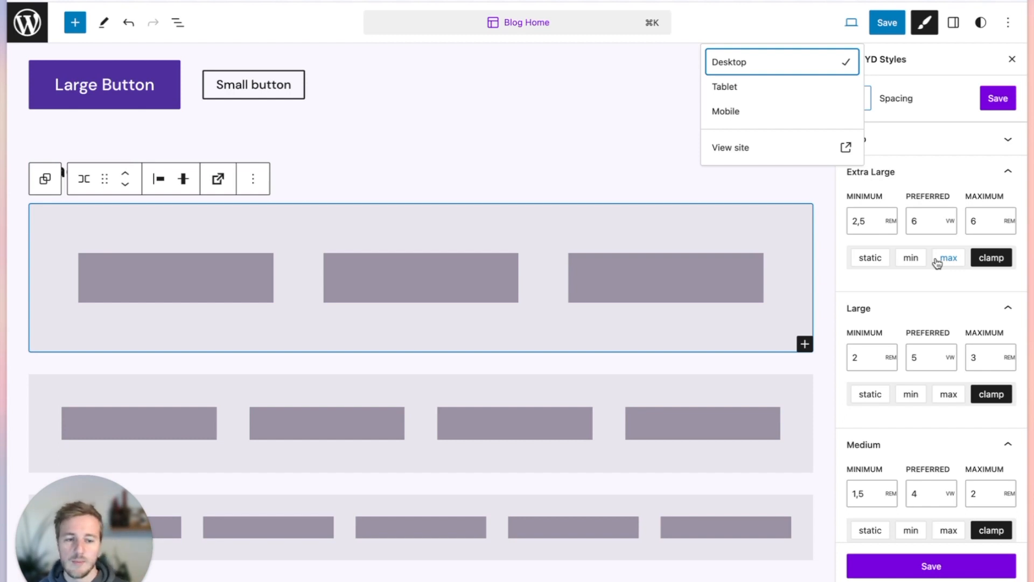
Step: Switch to the Responsive Webdesign page editor and align the "I am a group" block to wide width, then to full width
click(816, 15)
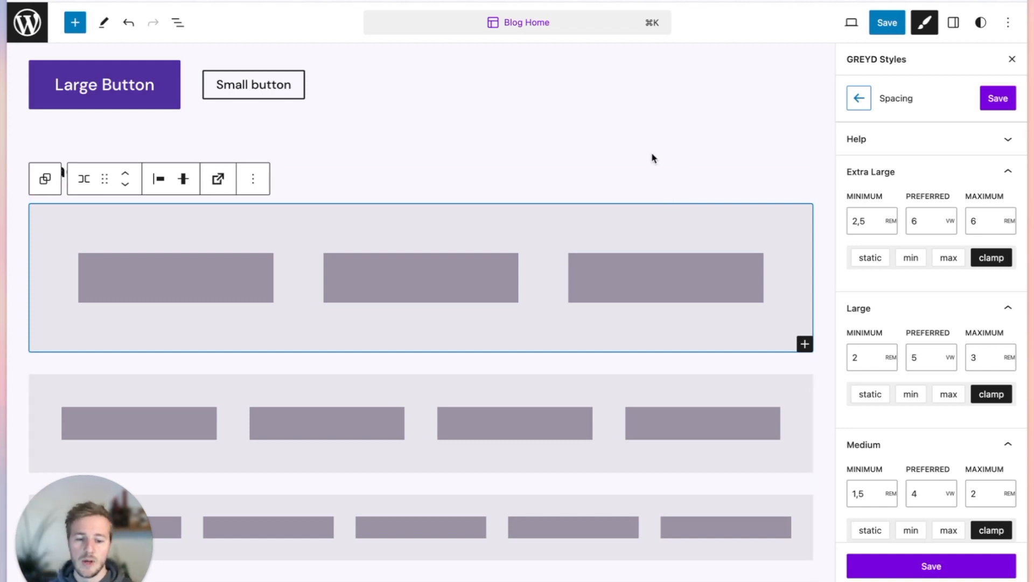
click(24, 121)
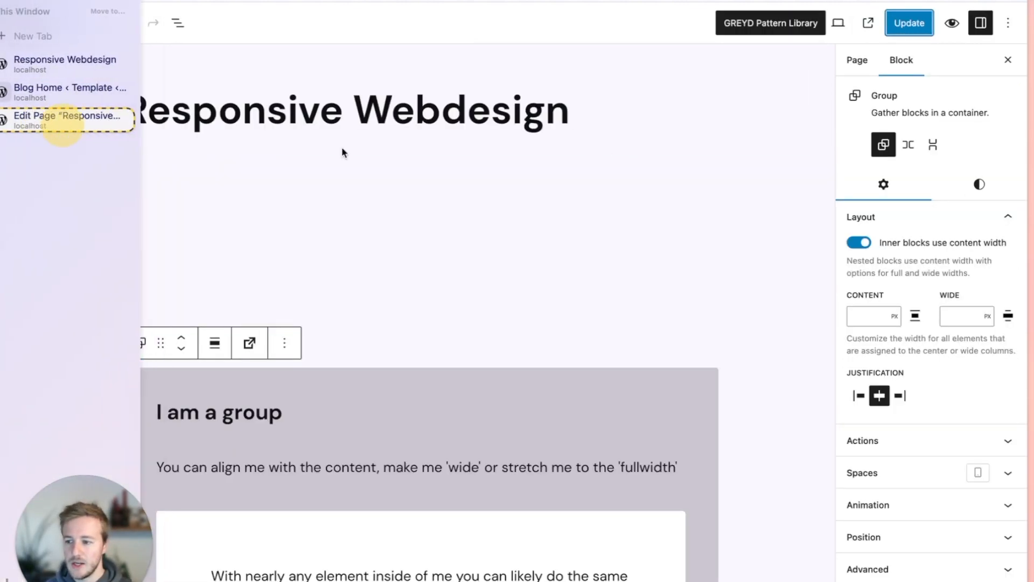
scroll(398, 330, down, 3)
scroll(426, 173, up, 3)
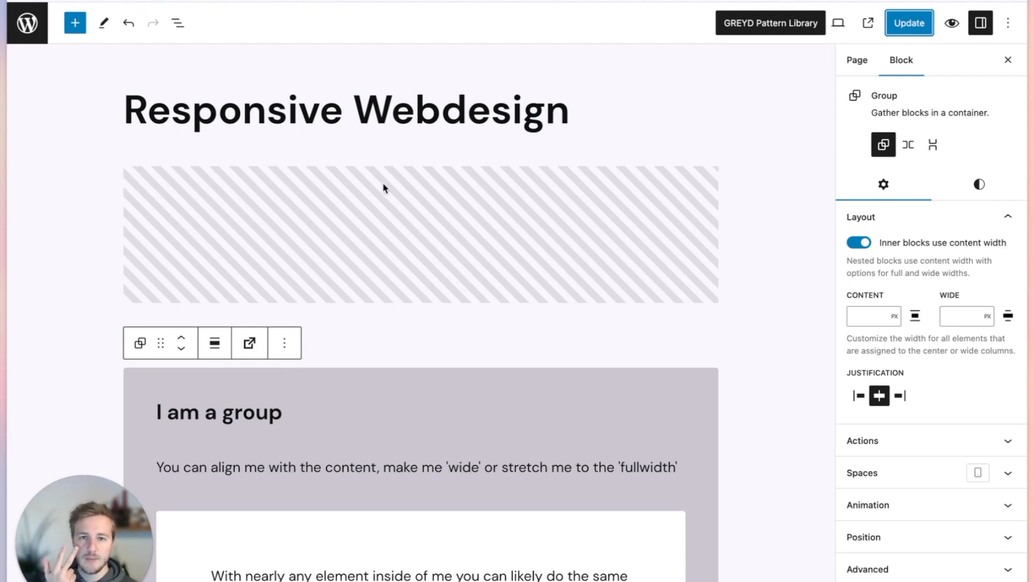
scroll(219, 324, down, 1)
click(214, 292)
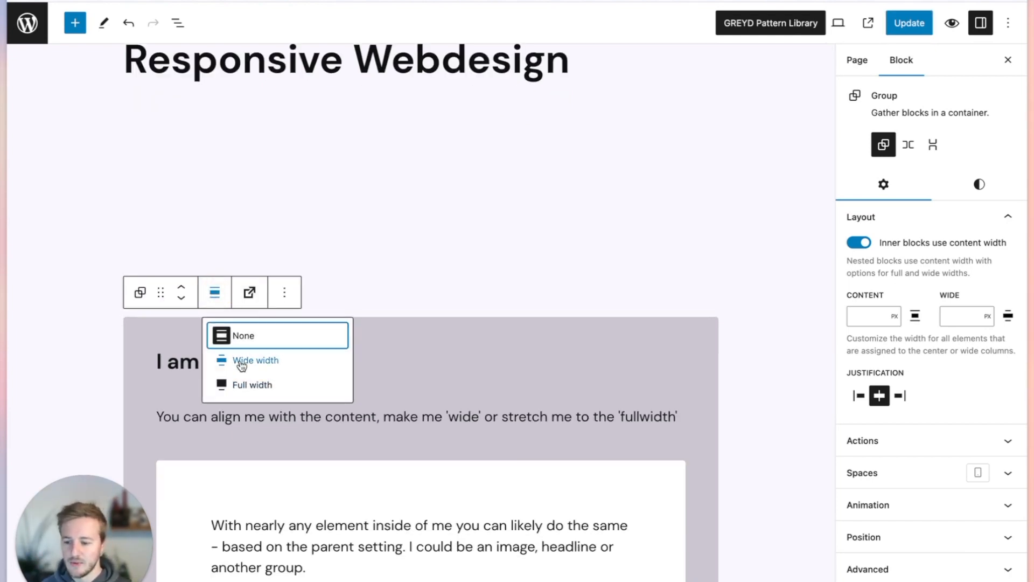
click(269, 360)
click(120, 274)
click(147, 366)
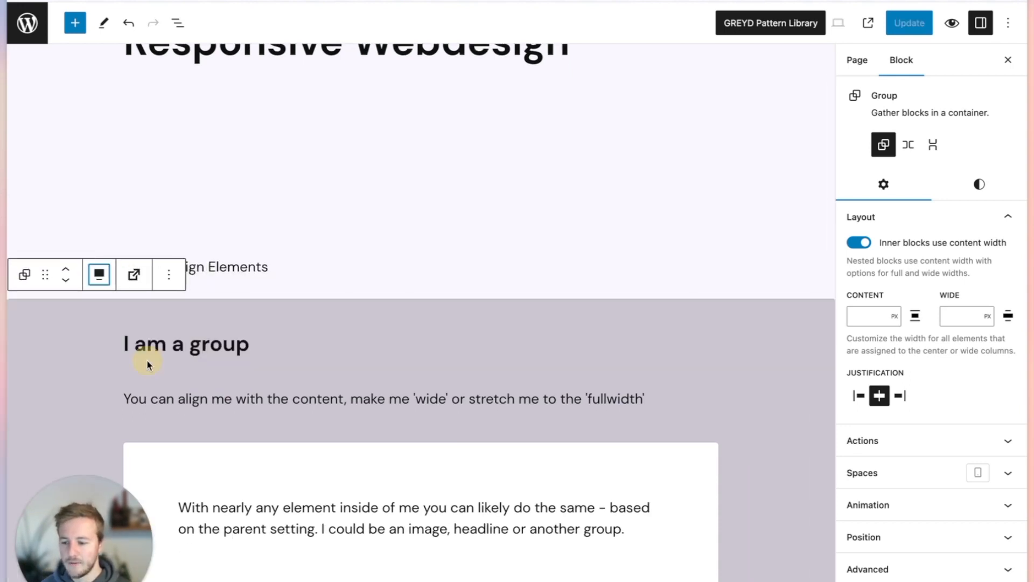
Step: Cycle the "I am a group" block's alignment through wide width and None, and return it to full width
click(98, 274)
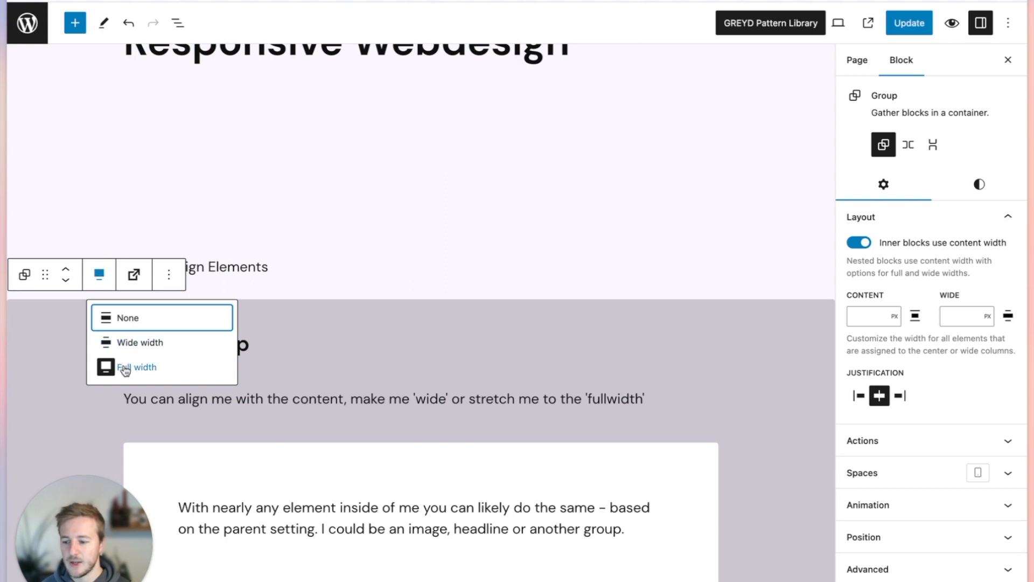
click(132, 341)
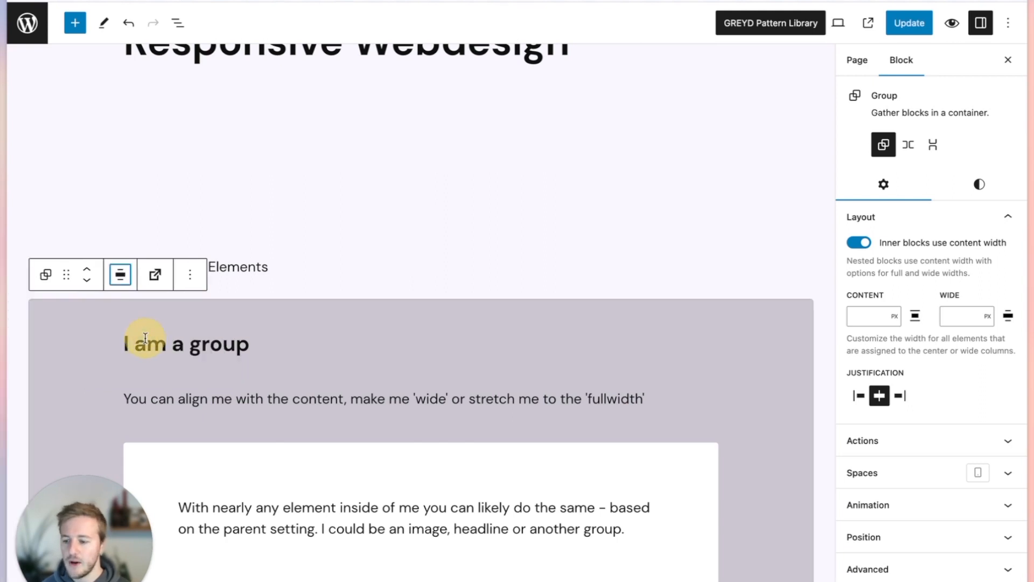
click(124, 283)
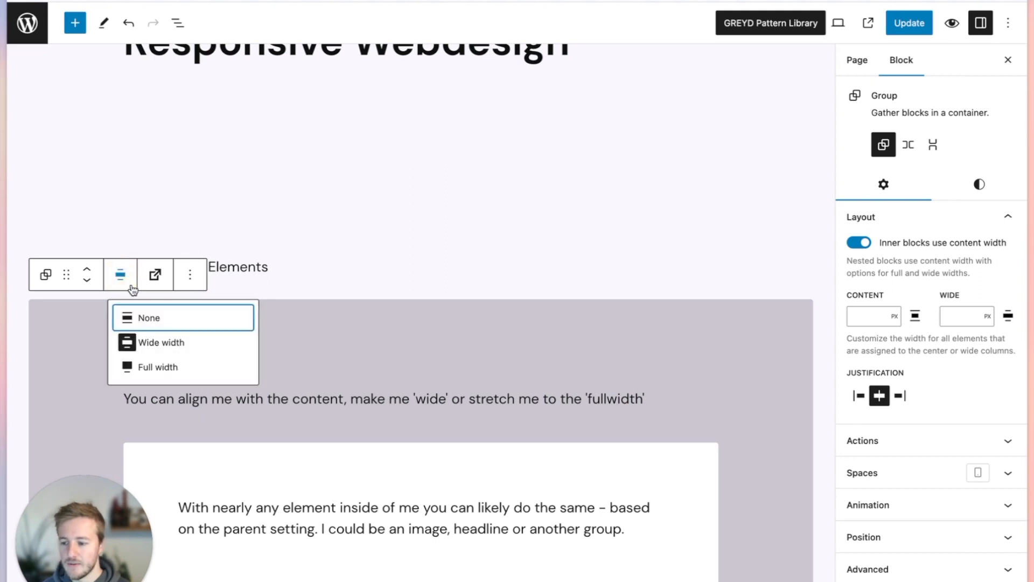
click(157, 316)
click(215, 276)
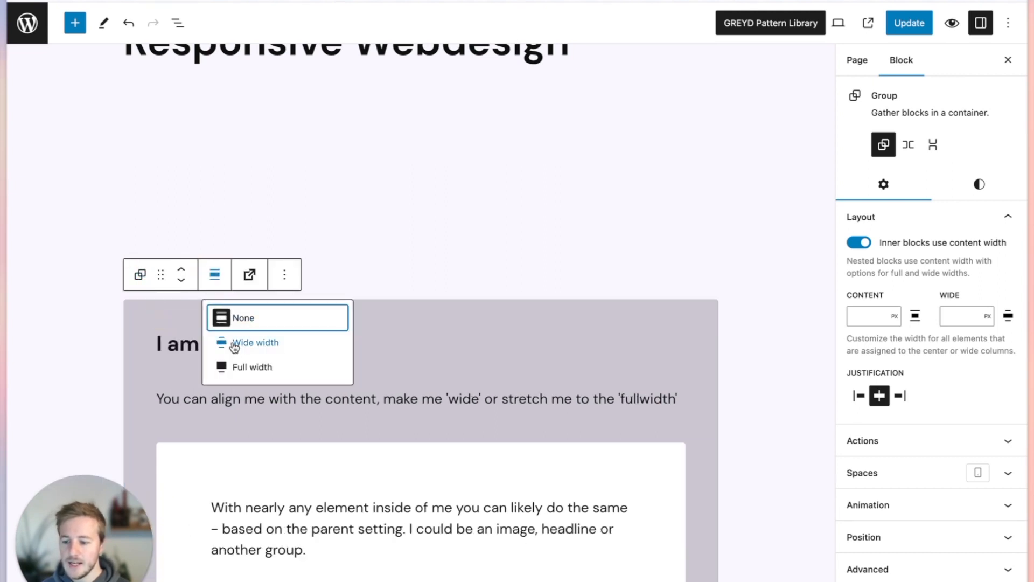
click(245, 364)
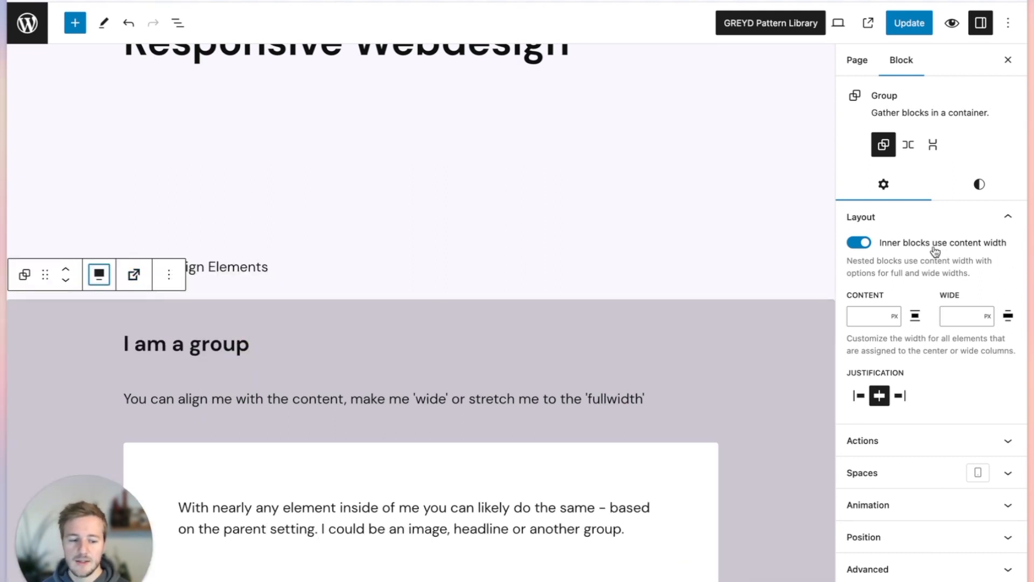
Step: Switch to the Blog Home template and view the site-wide content and wide width settings in the Layout styles
mouse_move(1, 231)
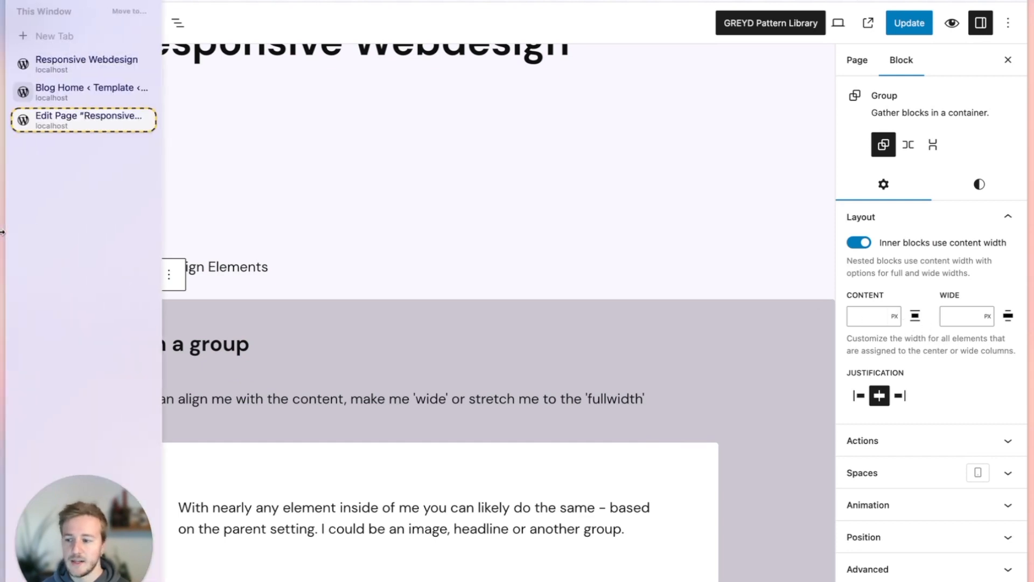
click(75, 96)
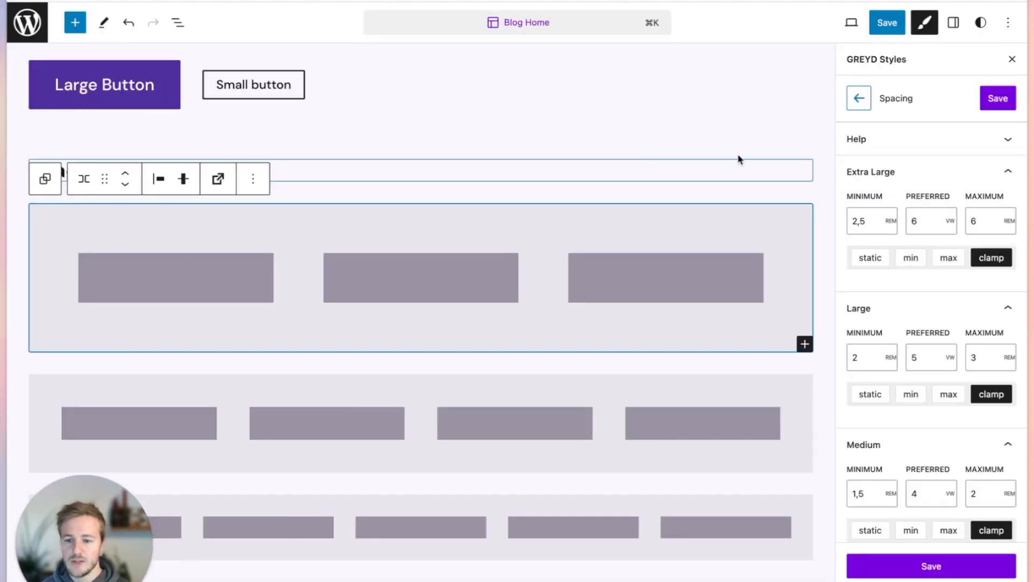
click(981, 22)
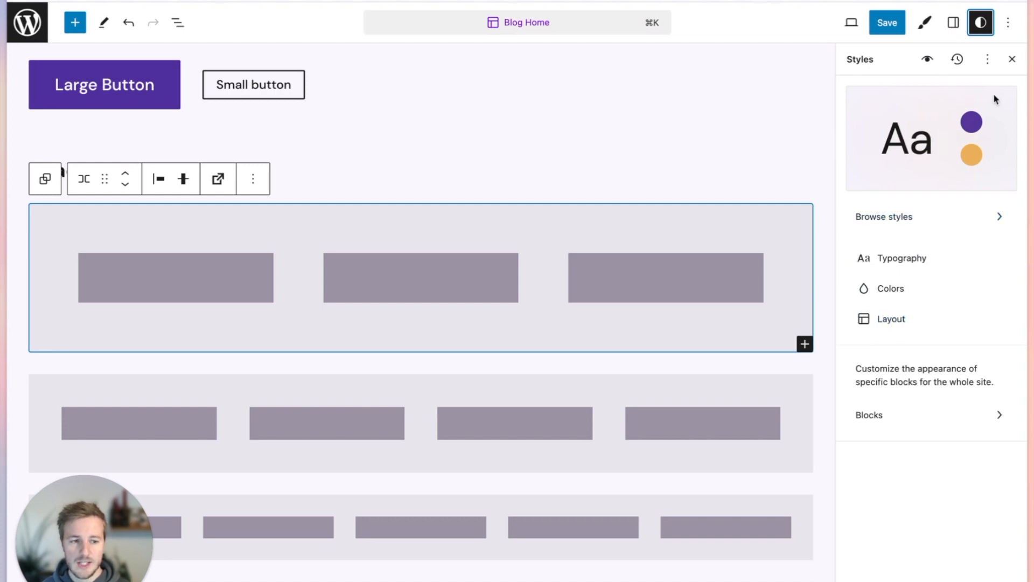
click(900, 319)
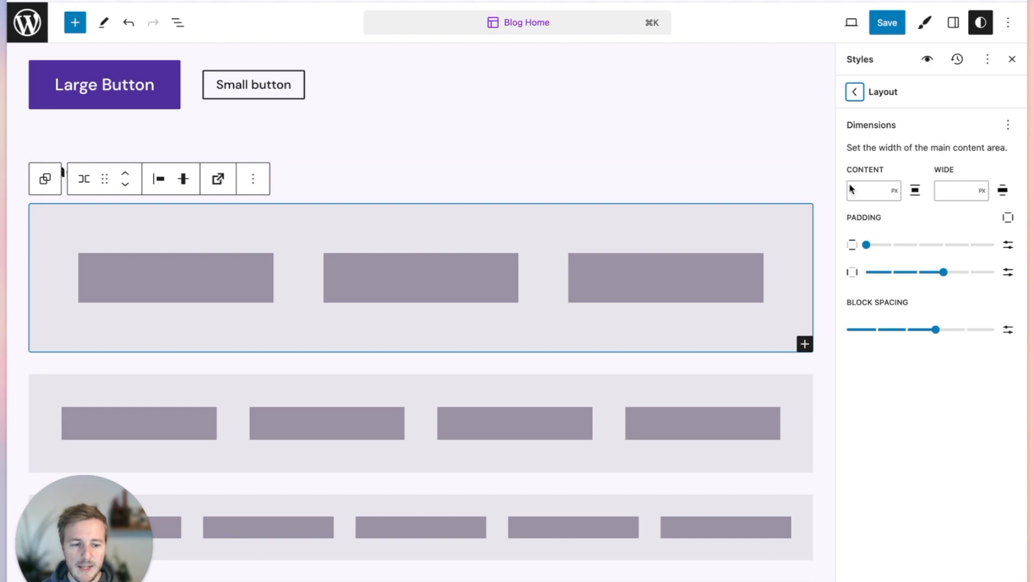
Step: Return to the Responsive Webdesign page editor and set the group's alignment to None, then to wide width
mouse_move(2, 210)
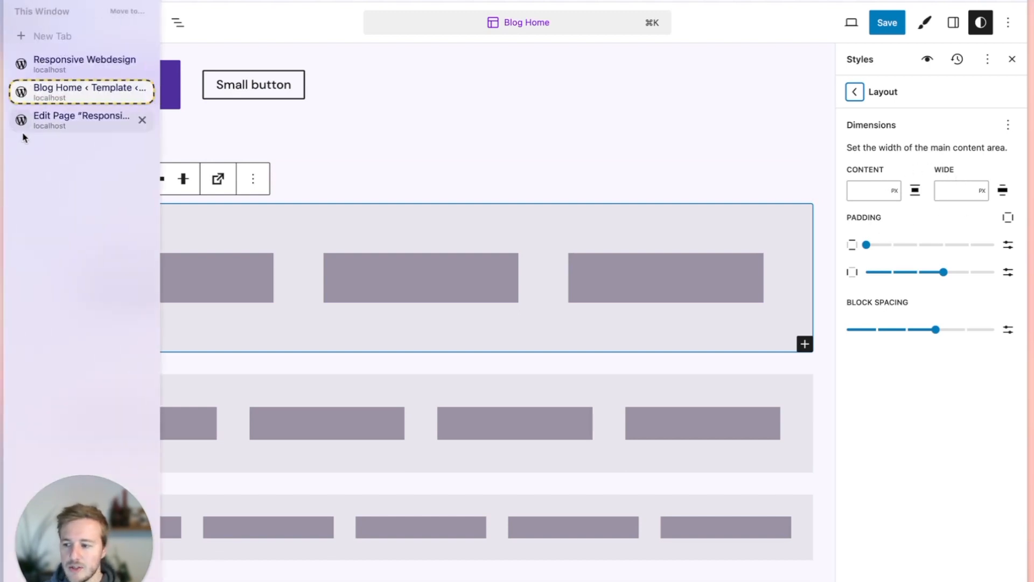
click(54, 120)
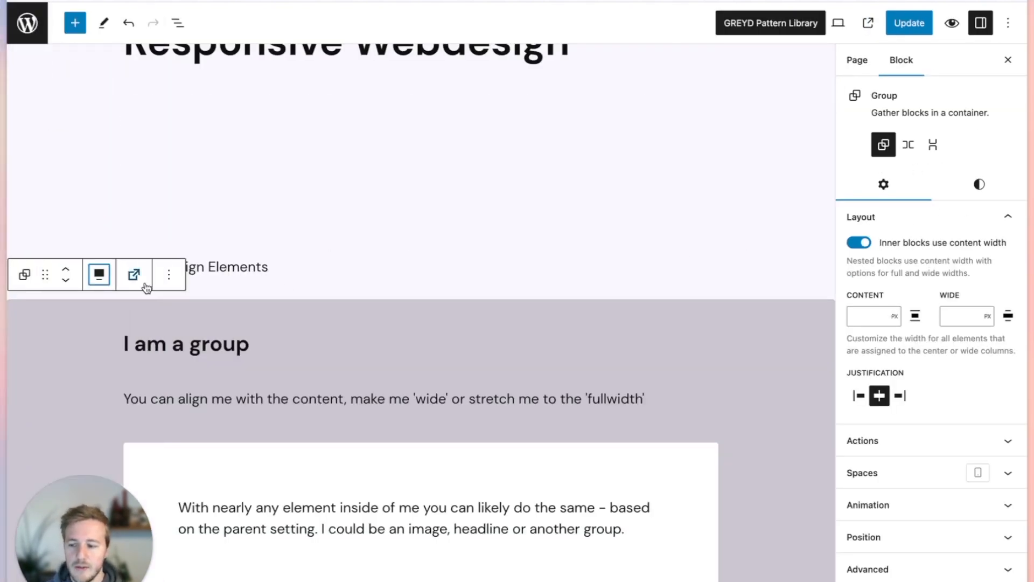
click(100, 274)
click(131, 318)
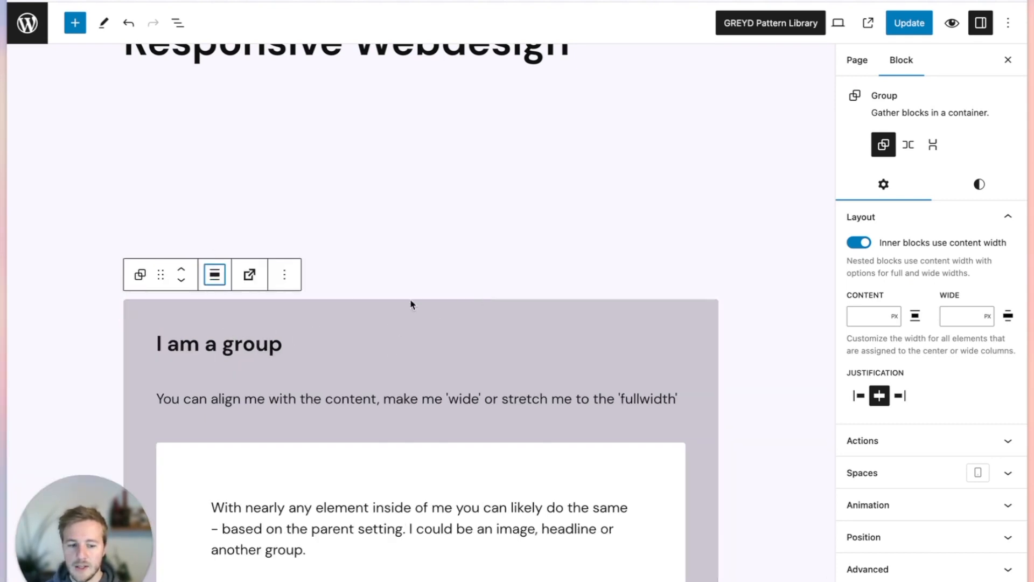
click(215, 275)
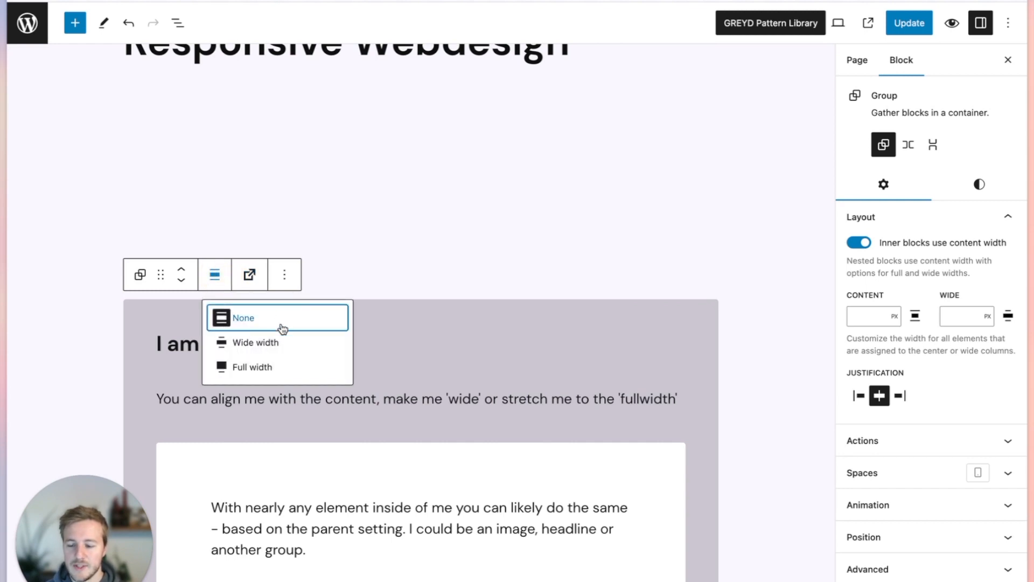
click(243, 339)
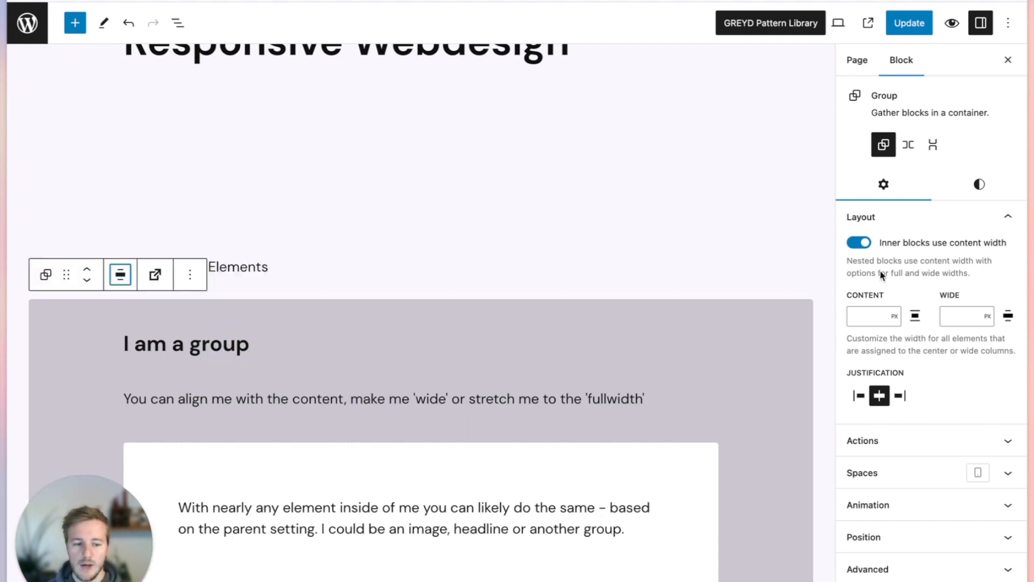
Step: Glance at the page's block structure, and switch the group's "Inner blocks use content width" option off and back on
click(177, 23)
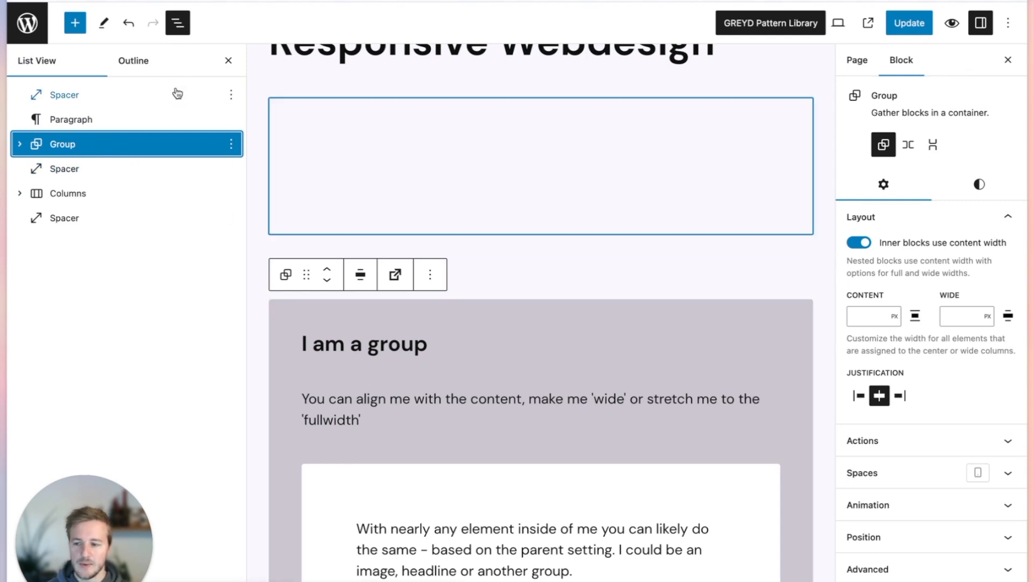
click(221, 62)
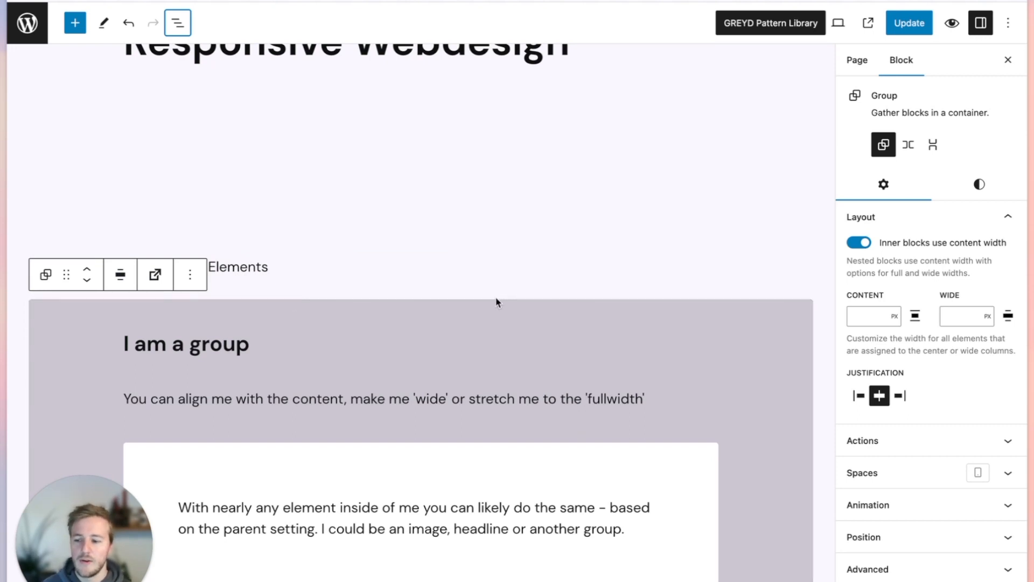
scroll(561, 307, down, 2)
click(858, 243)
click(859, 243)
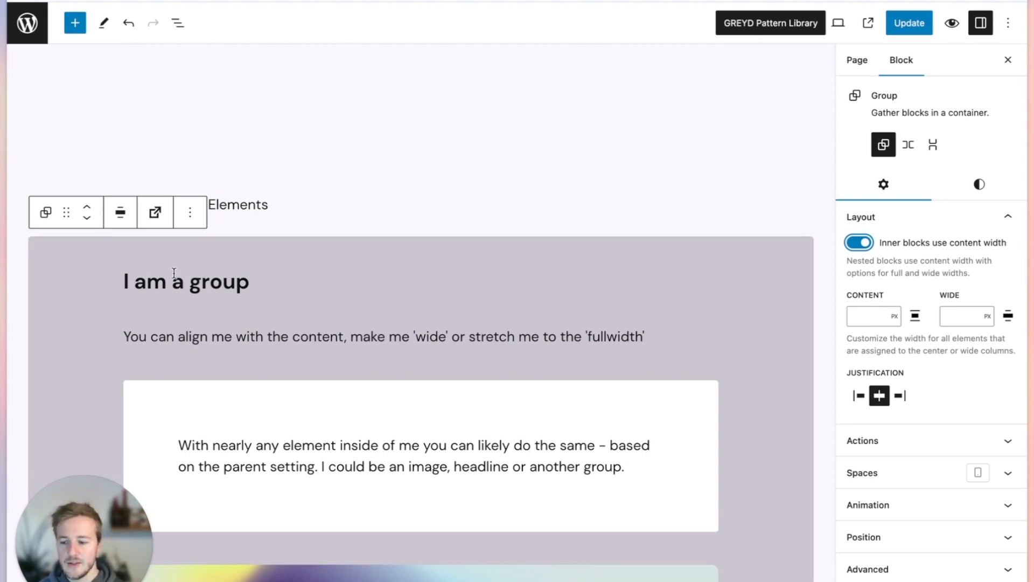
Step: Compare the "How to Align Elements" paragraph with the group below it, and disable content width for the group's inner blocks
scroll(167, 276, down, 1)
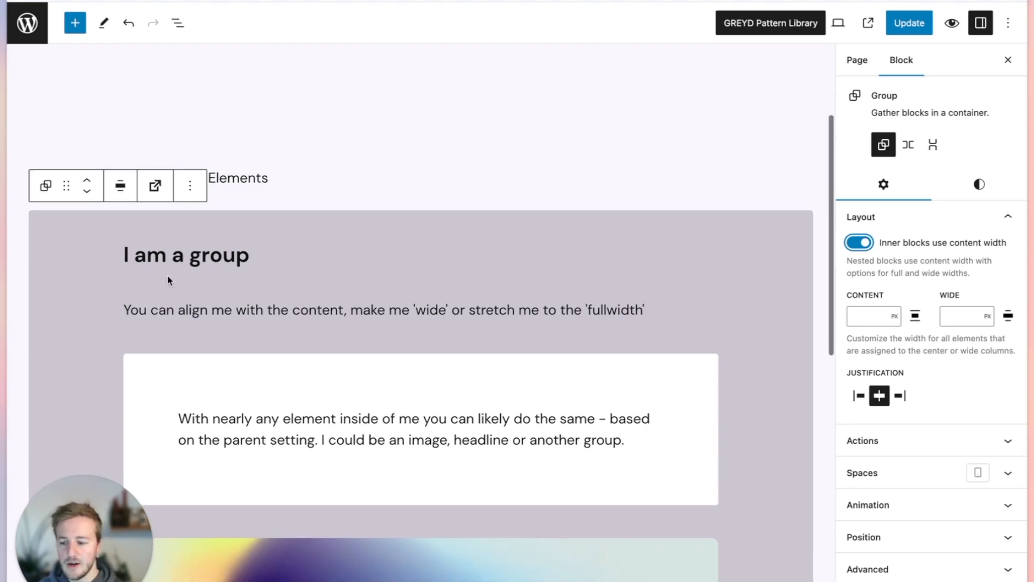
click(228, 178)
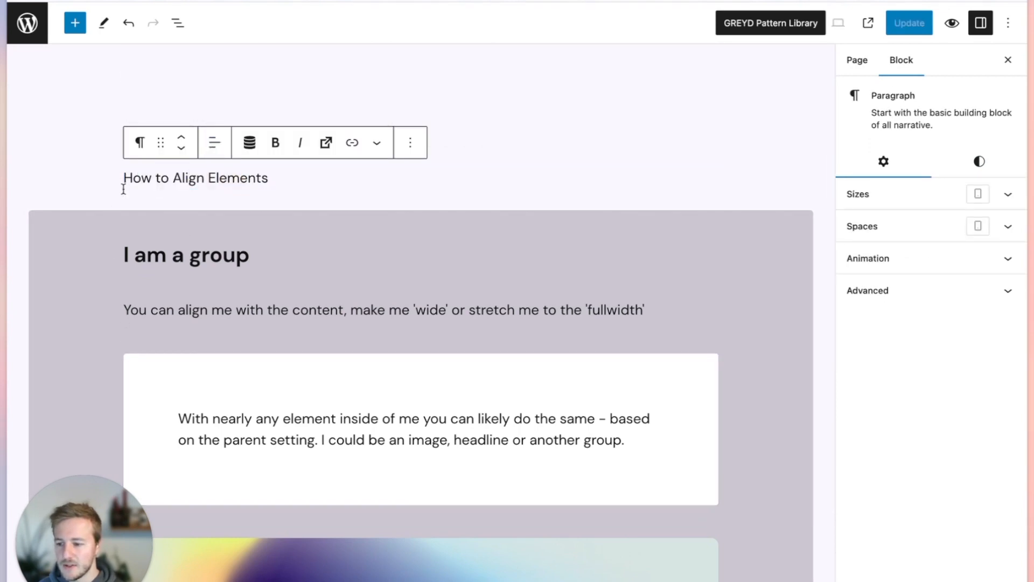
click(109, 226)
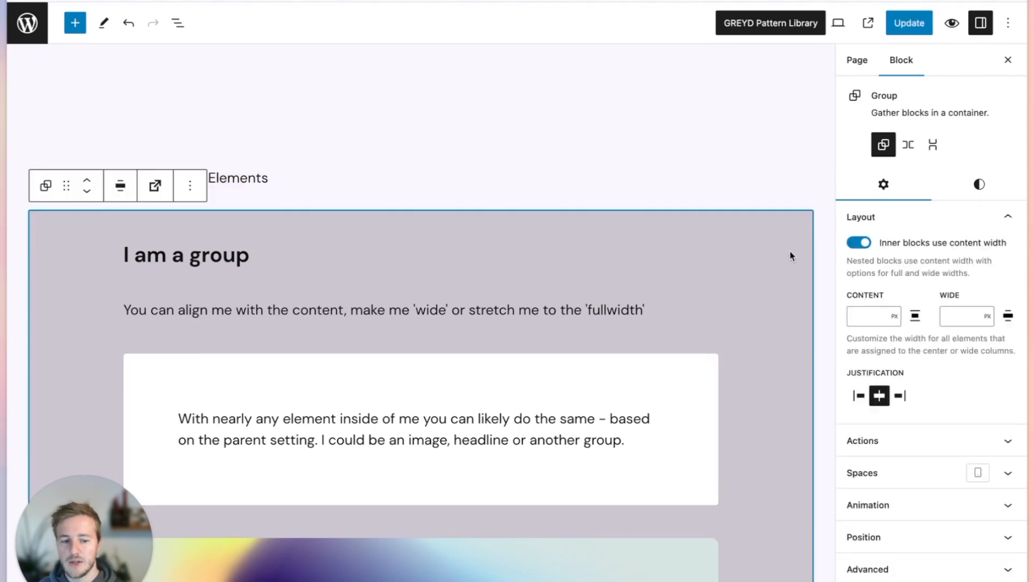
click(859, 243)
scroll(88, 357, down, 1)
scroll(87, 357, down, 1)
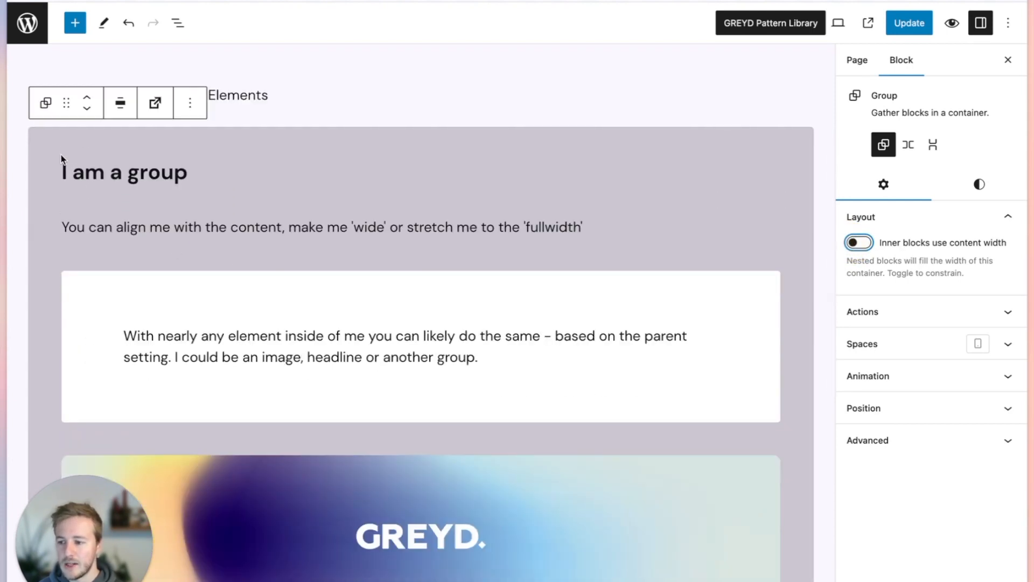
Step: Check the padding presets in the group's style settings
click(964, 190)
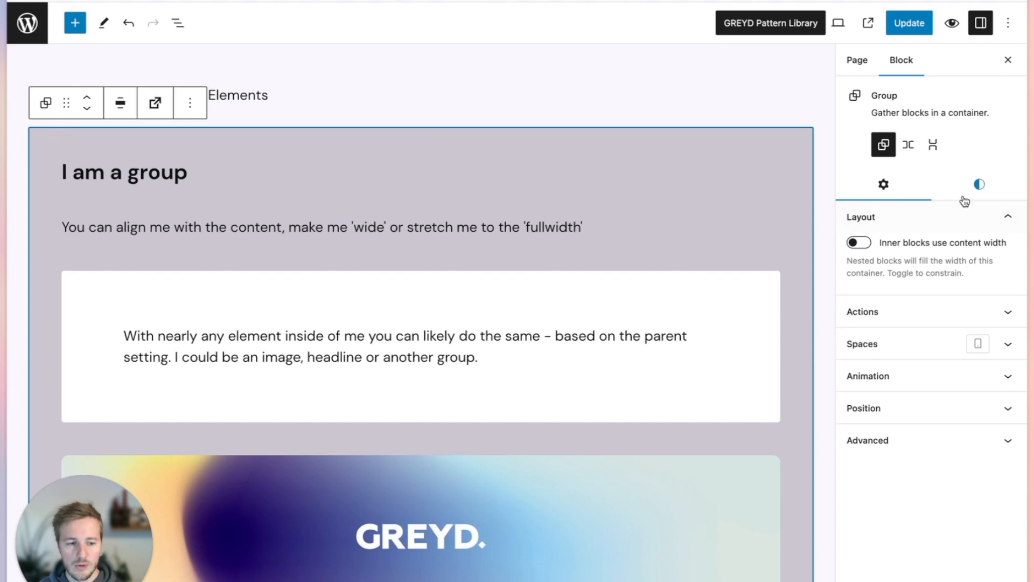
scroll(932, 371, down, 3)
mouse_move(967, 382)
mouse_down()
mouse_move(923, 387)
mouse_move(968, 383)
mouse_up()
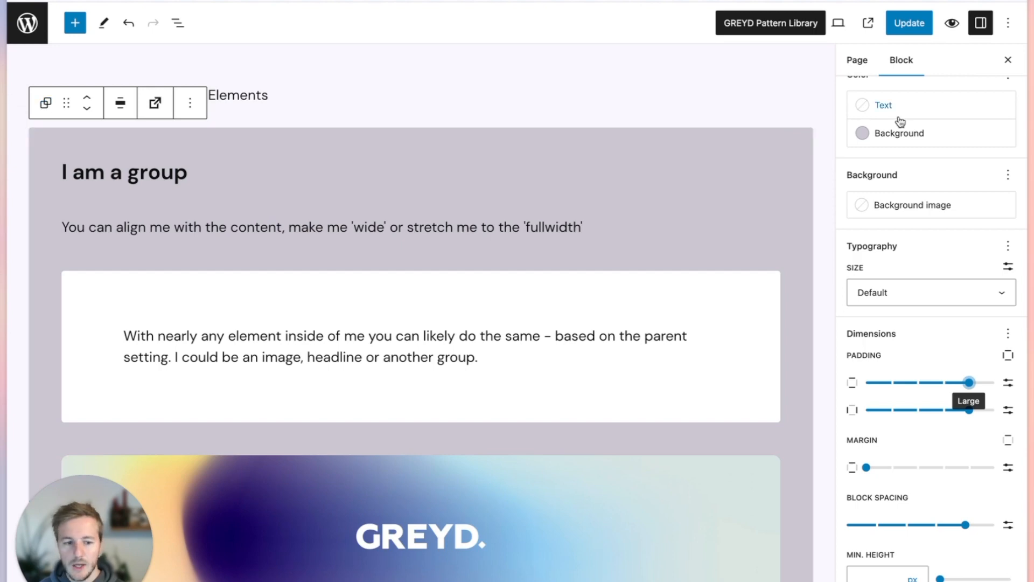
scroll(910, 119, up, 5)
Step: Re-enable "Inner blocks use content width" for the group and align the group to full width
click(857, 60)
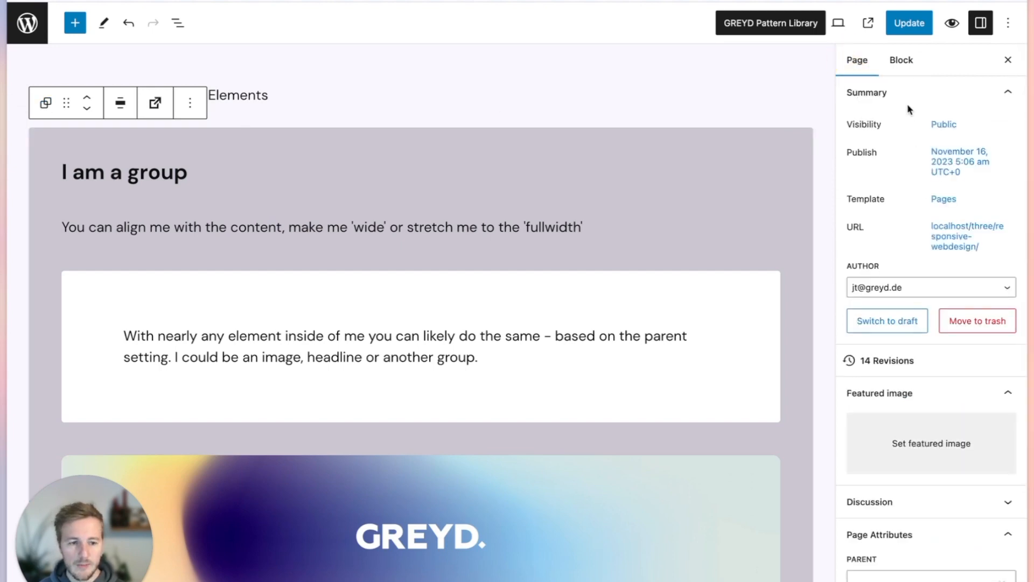
click(902, 60)
click(858, 243)
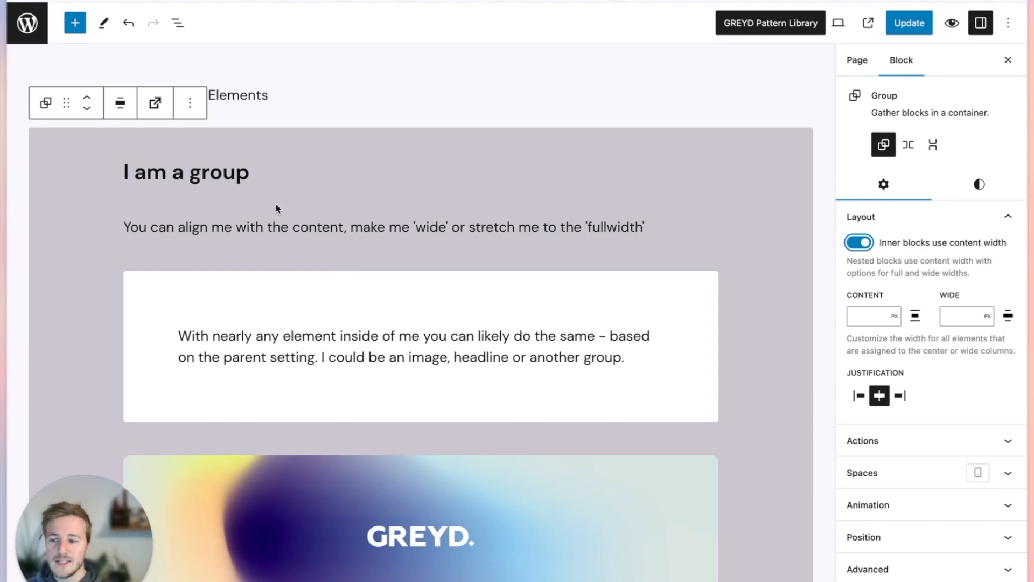
click(120, 102)
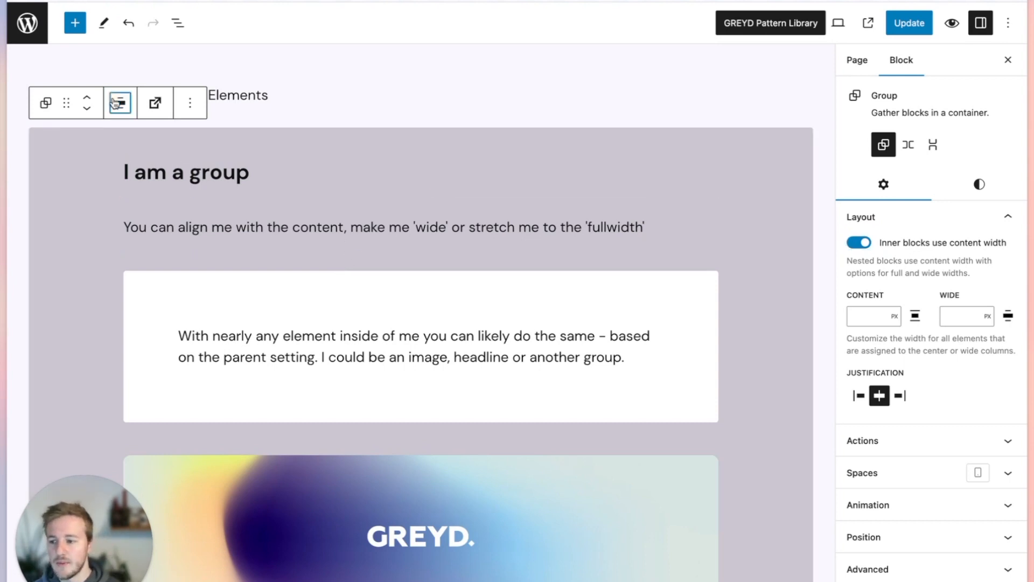
click(156, 194)
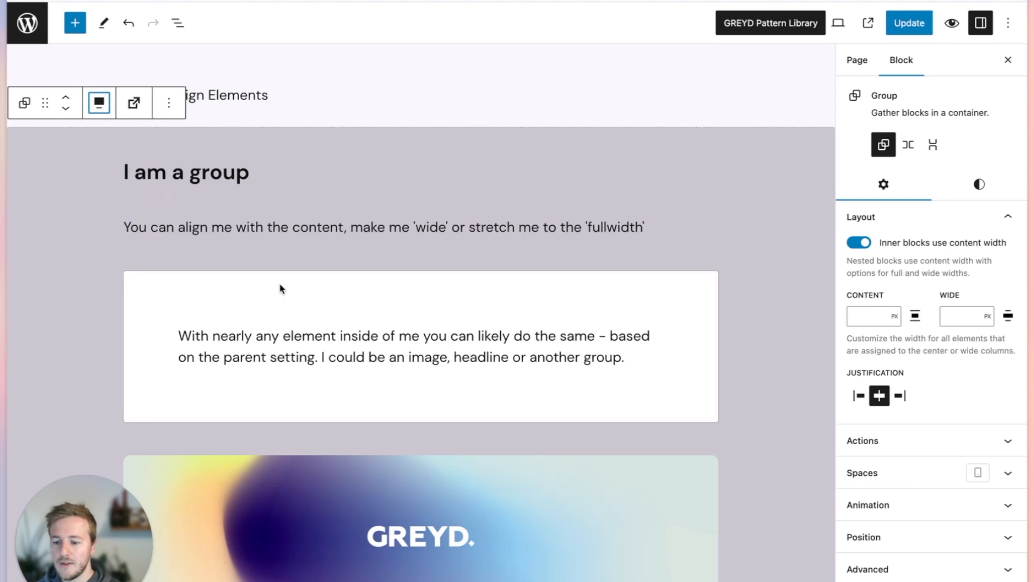
Step: Align the GREYD image inside the full-width group to wide width
scroll(285, 297, down, 3)
click(295, 351)
scroll(324, 347, down, 1)
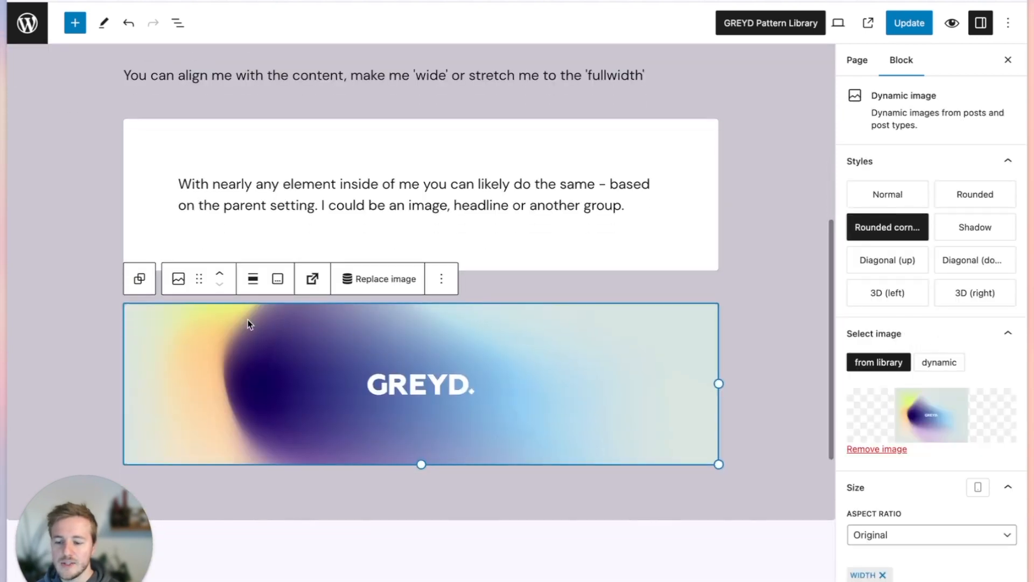
click(253, 279)
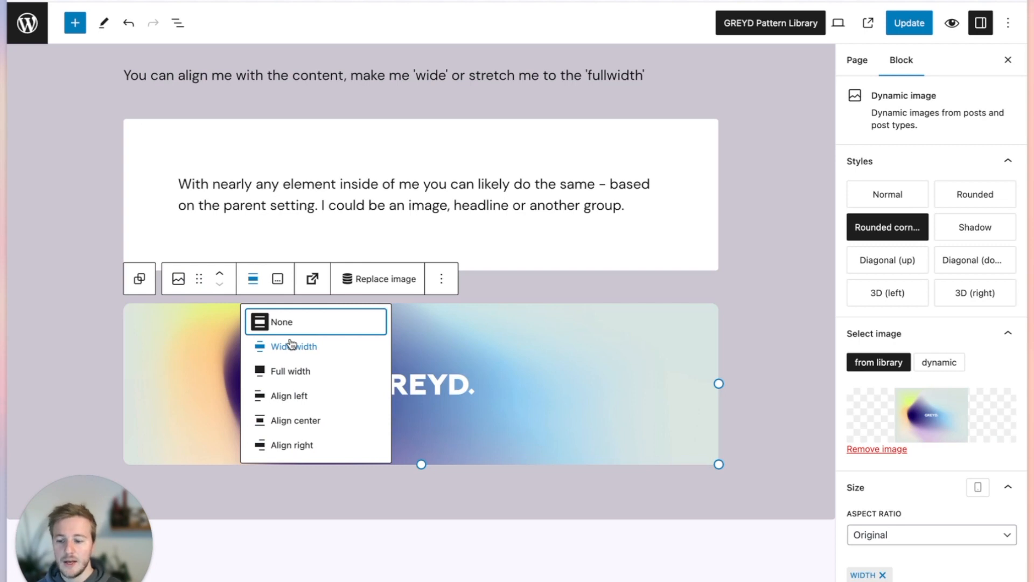
click(290, 347)
scroll(207, 215, up, 2)
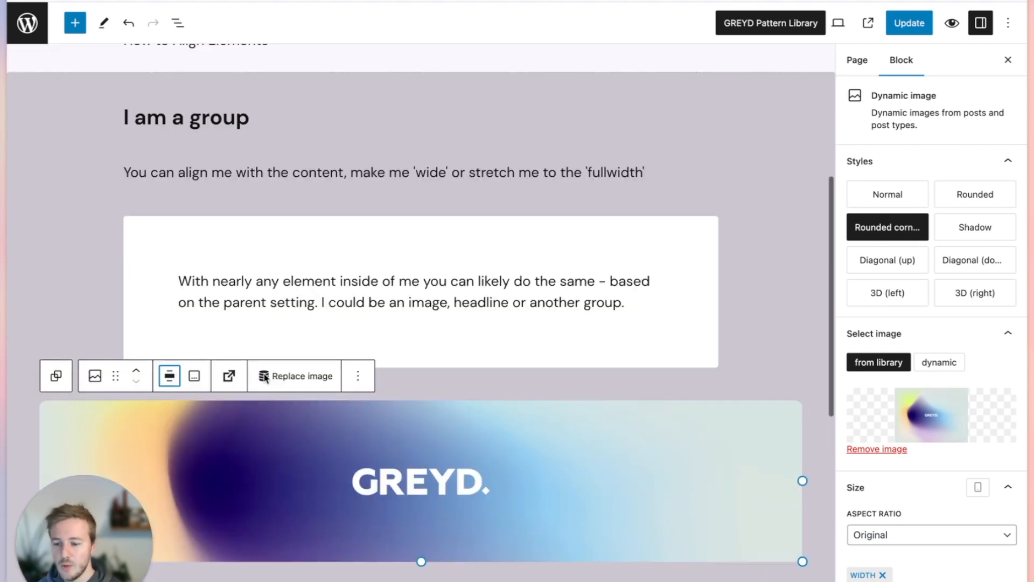
Step: Align the "I am a group" heading to wide width inside the full-width group
click(197, 127)
click(252, 89)
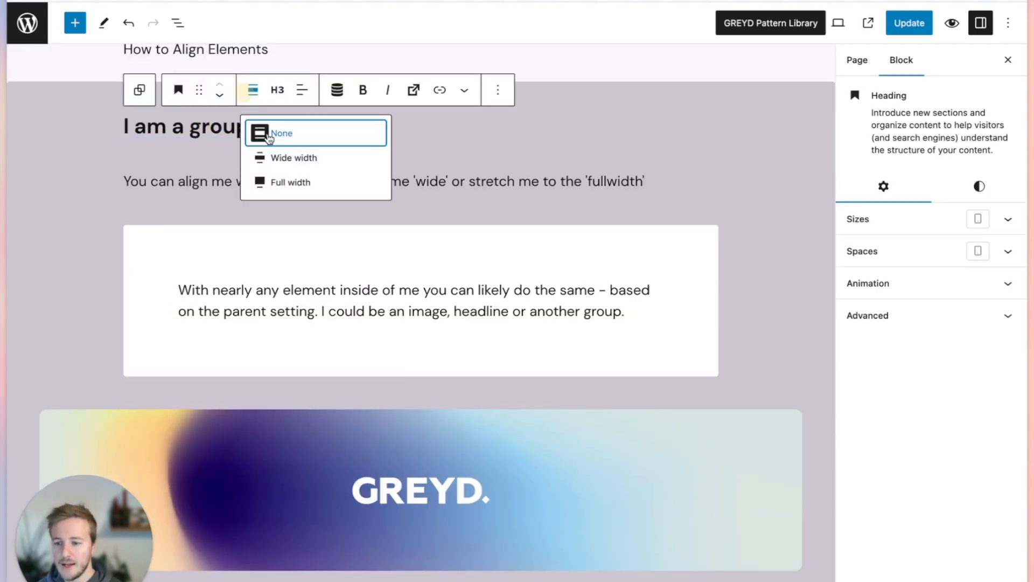
click(283, 156)
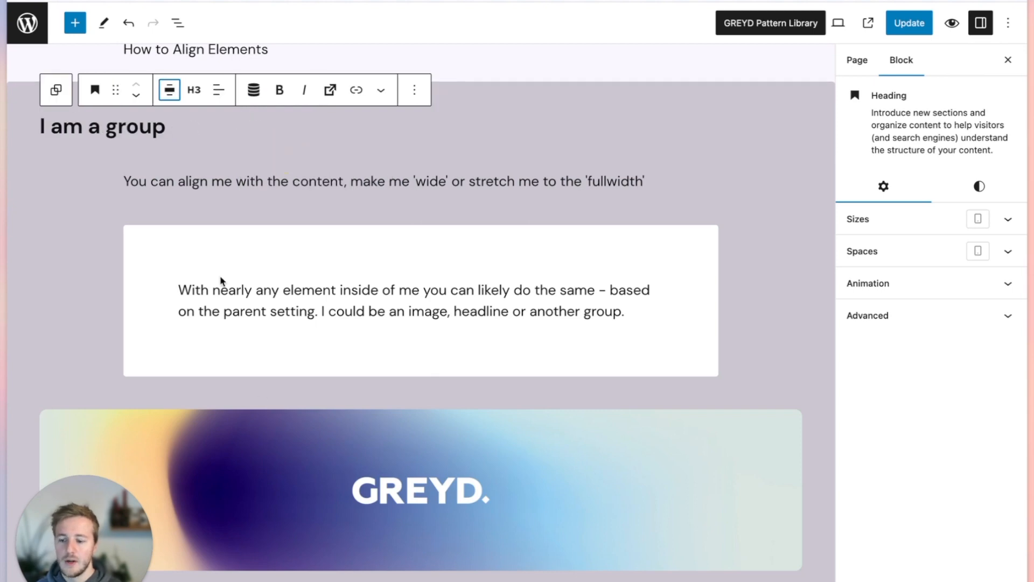
Step: Align the GREYD image inside the group to full width
scroll(264, 362, down, 1)
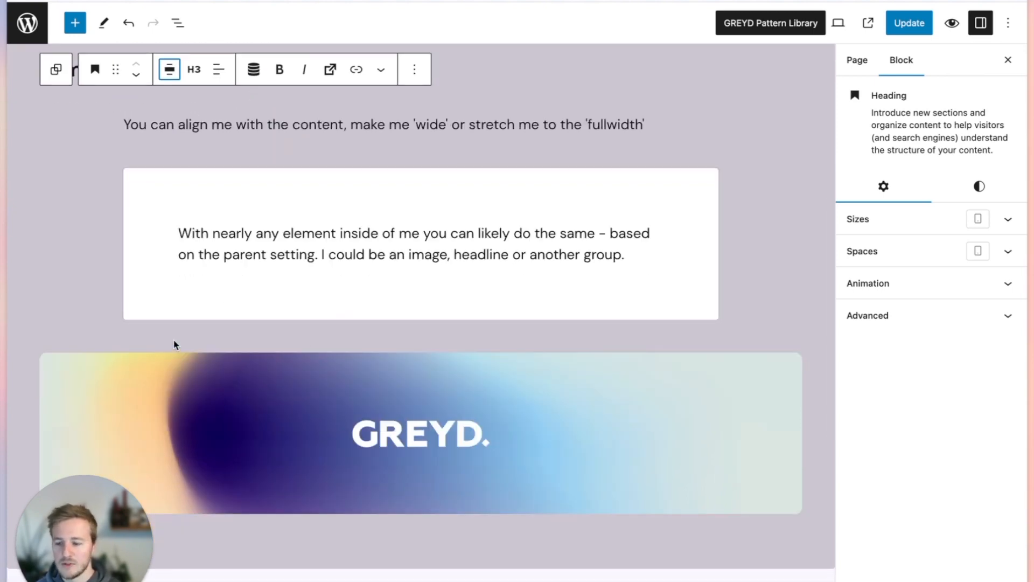
click(215, 376)
click(169, 328)
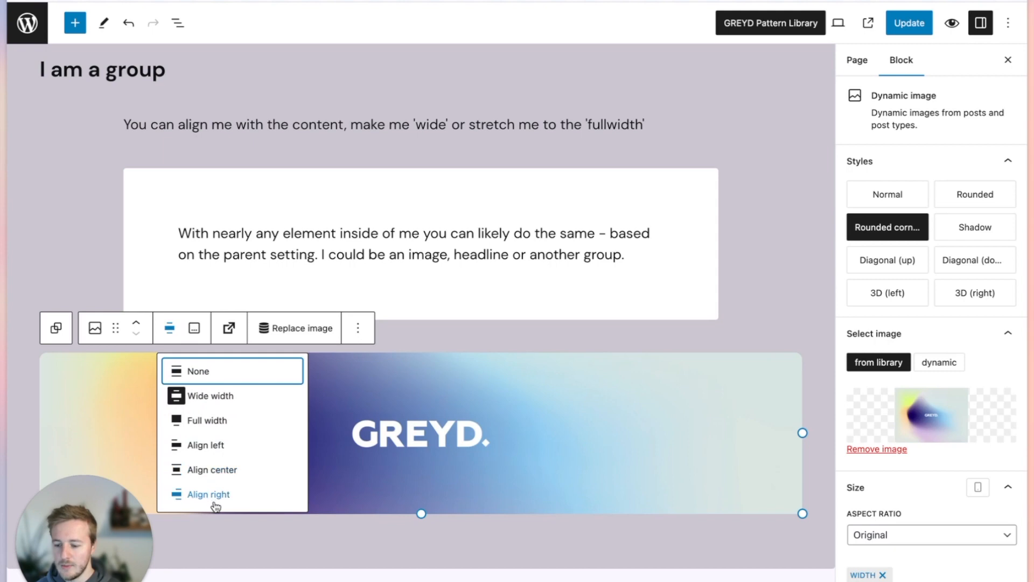
click(180, 420)
scroll(204, 276, up, 1)
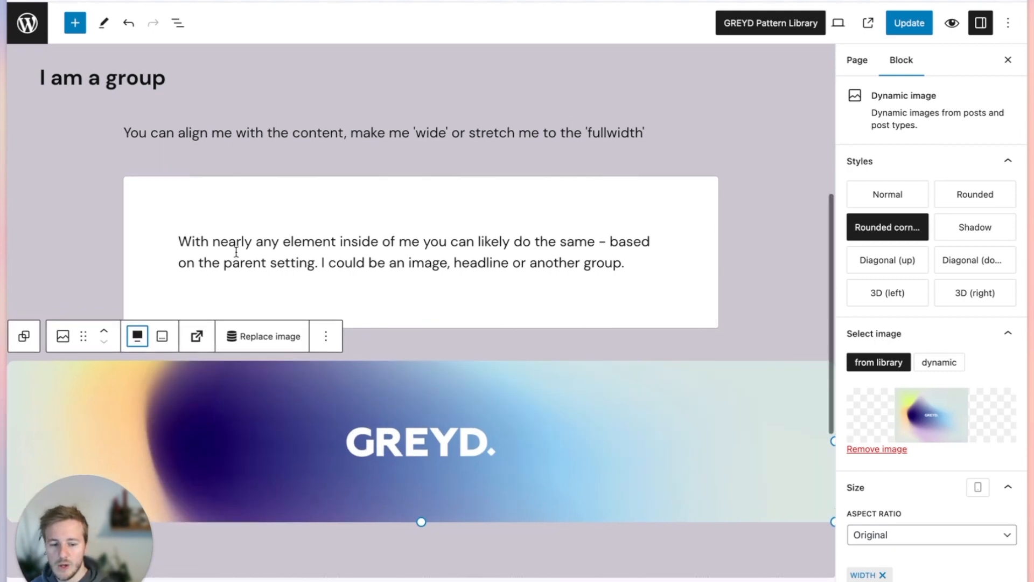
Step: Try wide width on the parent group and set its alignment to None
click(24, 372)
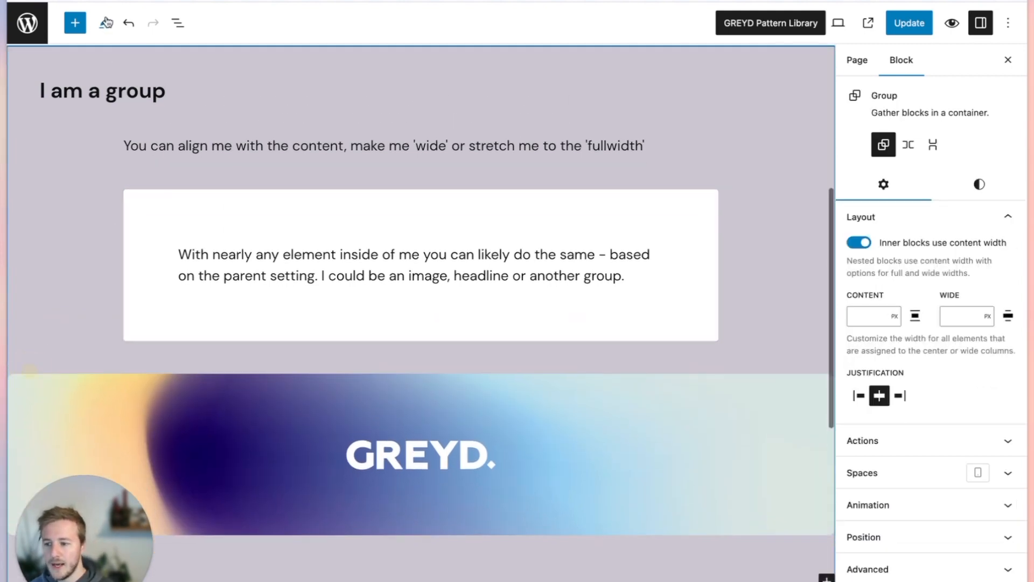
scroll(404, 226, up, 2)
click(102, 114)
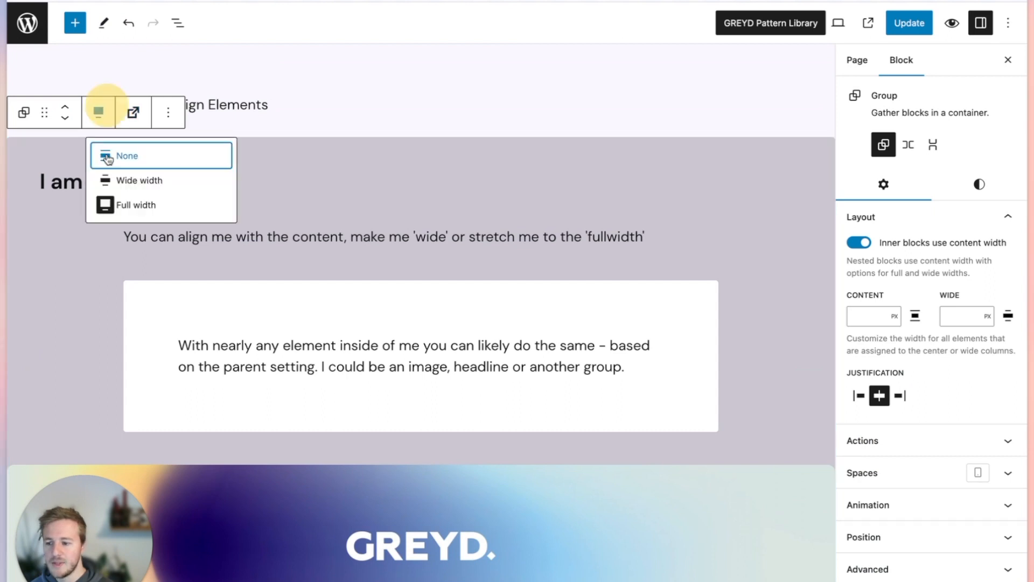
click(145, 181)
click(120, 112)
click(153, 155)
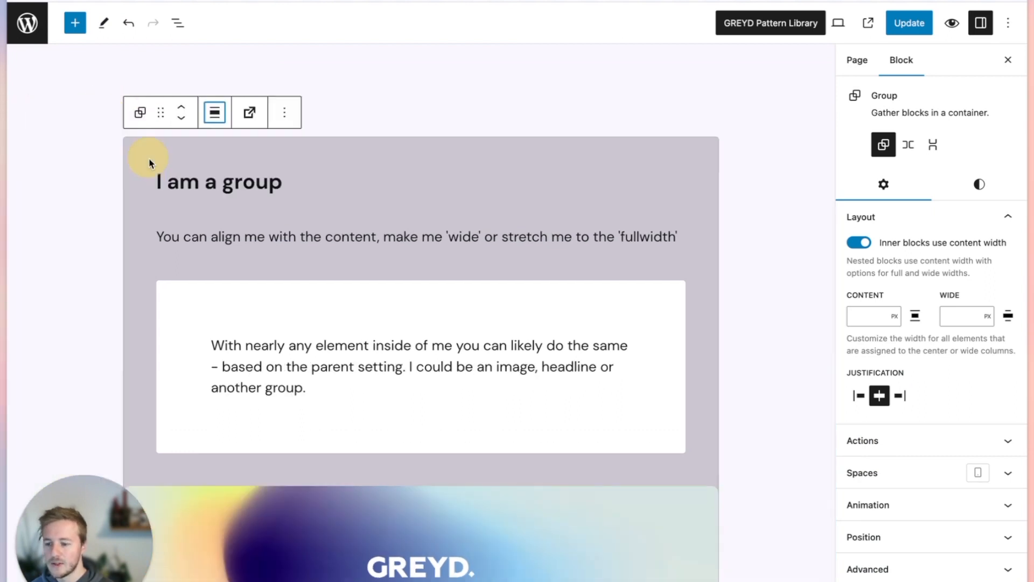
Step: Set the GREYD image's alignment to None inside the content-width group
click(217, 181)
scroll(250, 255, down, 3)
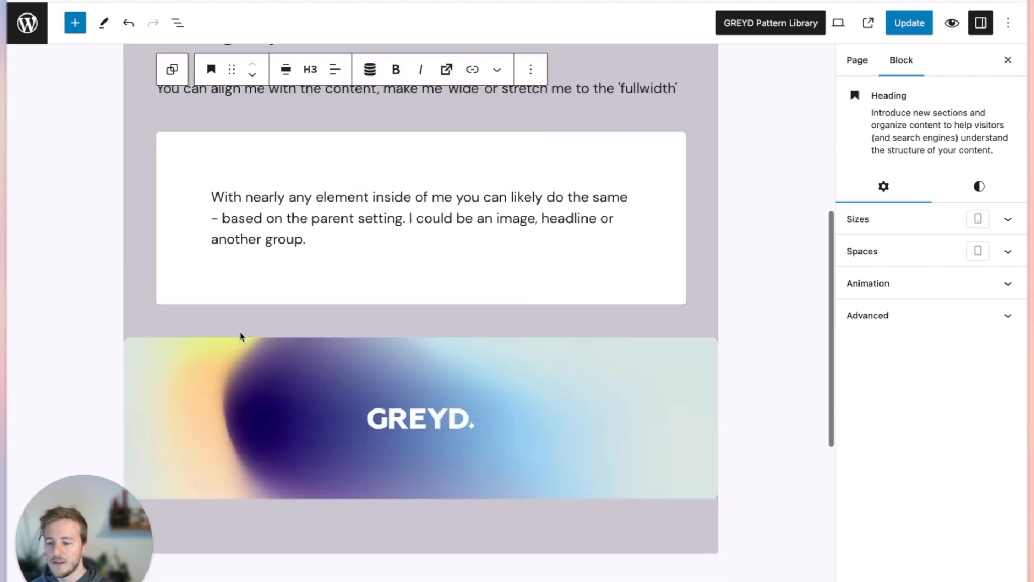
click(240, 345)
click(253, 313)
click(281, 358)
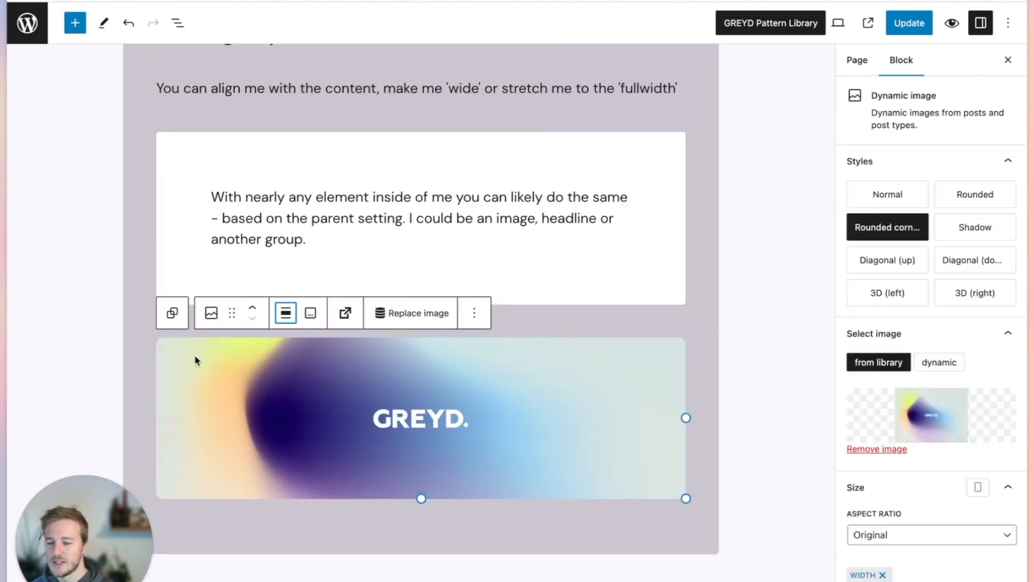
Step: Try full width on the GREYD image within the group and reset its alignment to None
scroll(215, 307, up, 2)
click(287, 386)
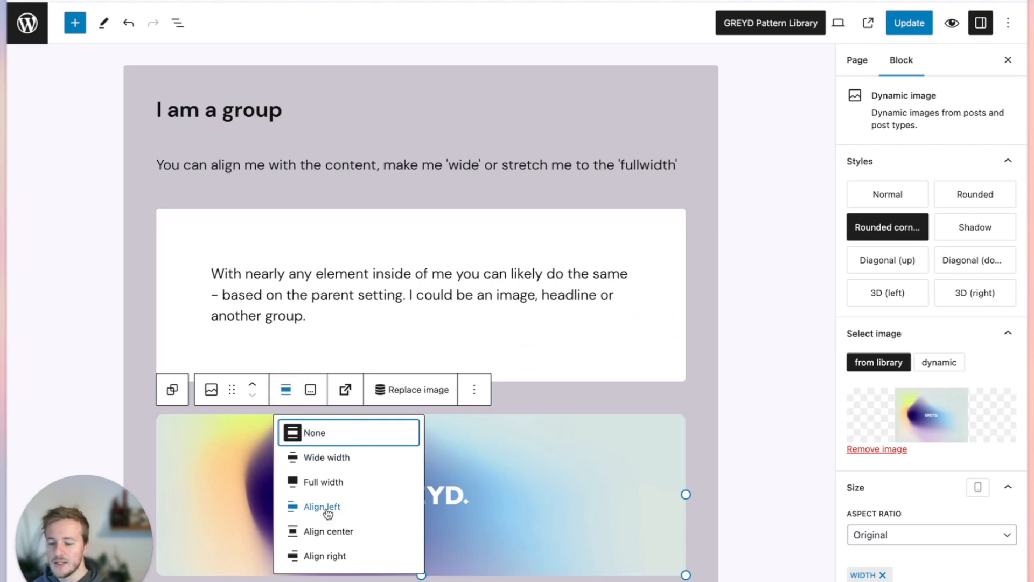
click(326, 482)
click(252, 391)
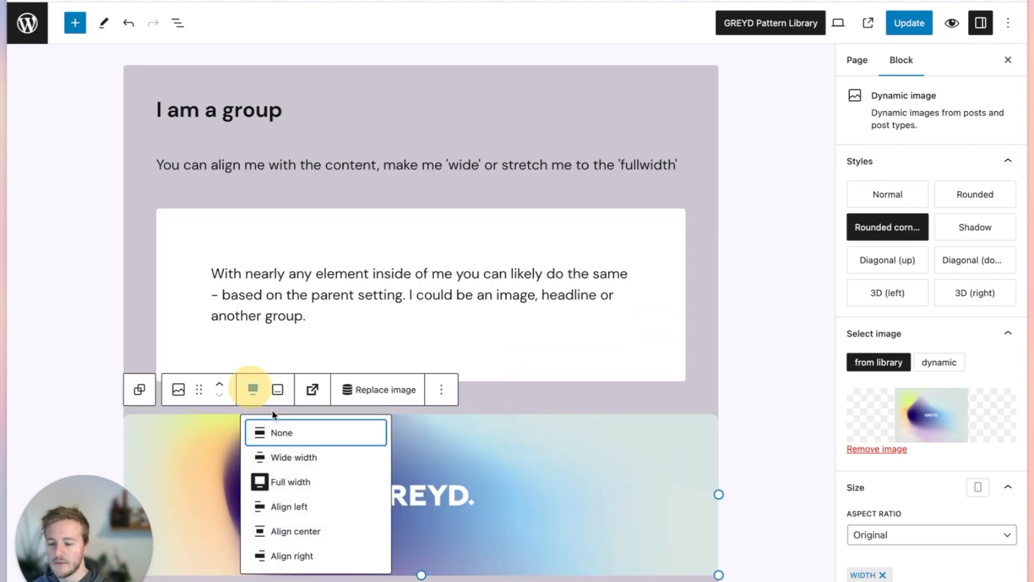
click(282, 433)
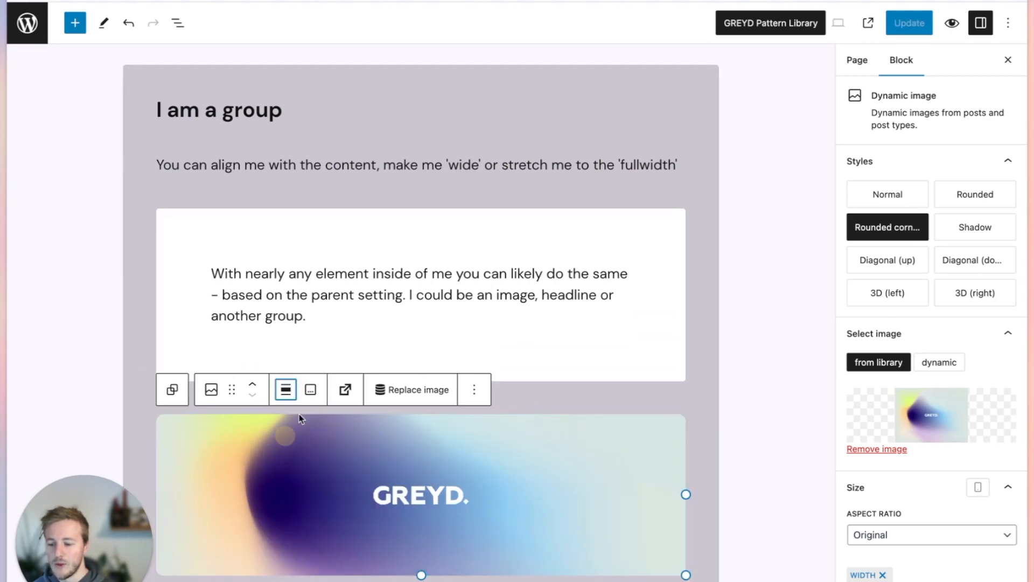
Step: Turn off "Inner blocks use content width" for the parent group and align the group to wide width
scroll(215, 299, up, 2)
click(162, 181)
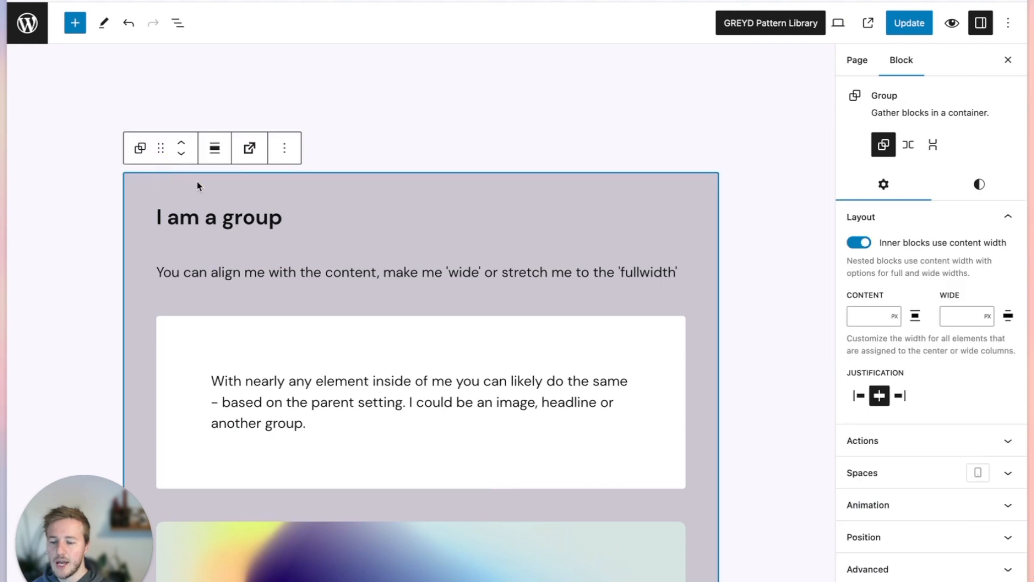
click(855, 244)
click(214, 148)
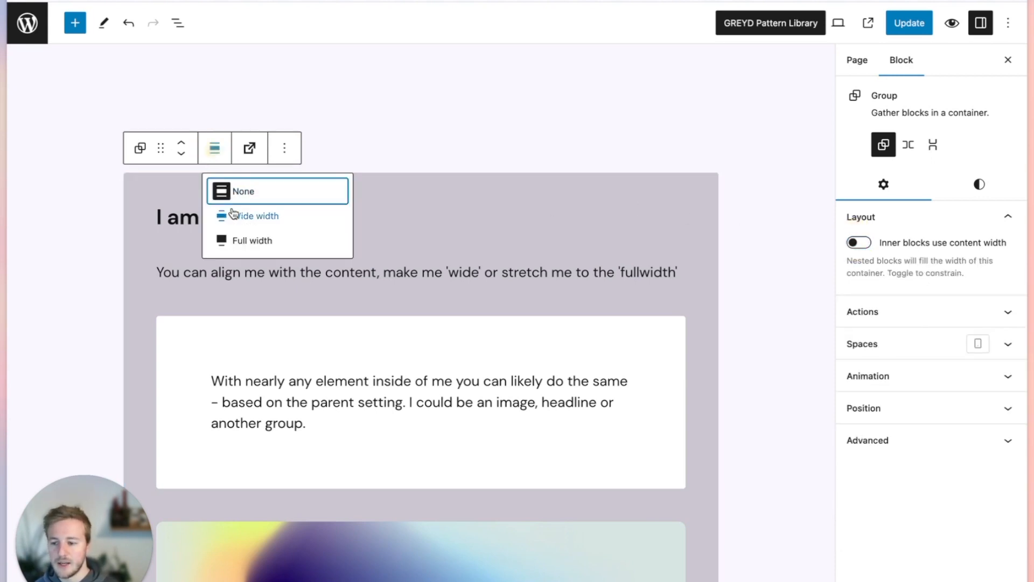
click(232, 213)
scroll(202, 388, down, 2)
scroll(189, 268, up, 2)
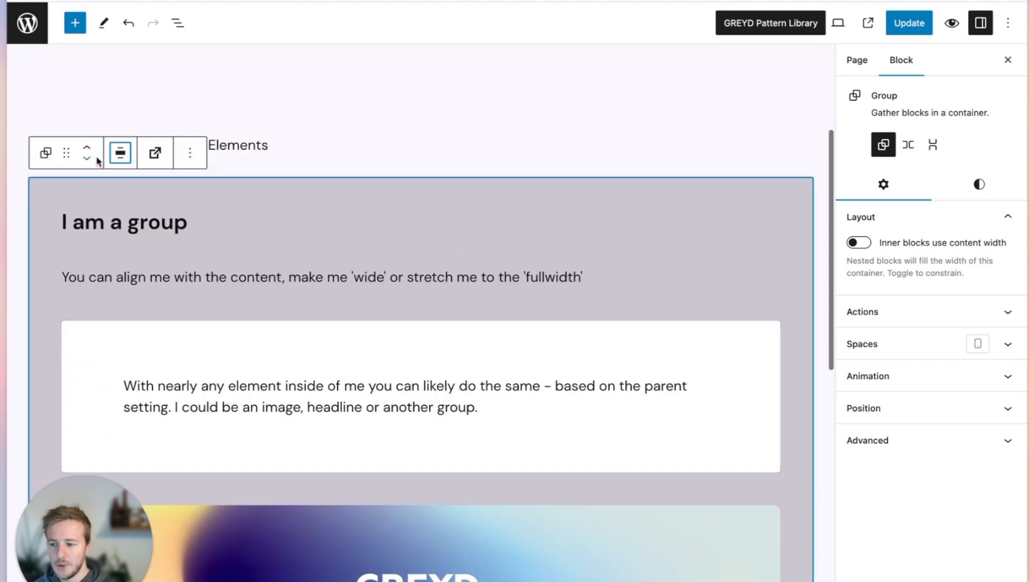
scroll(524, 319, up, 1)
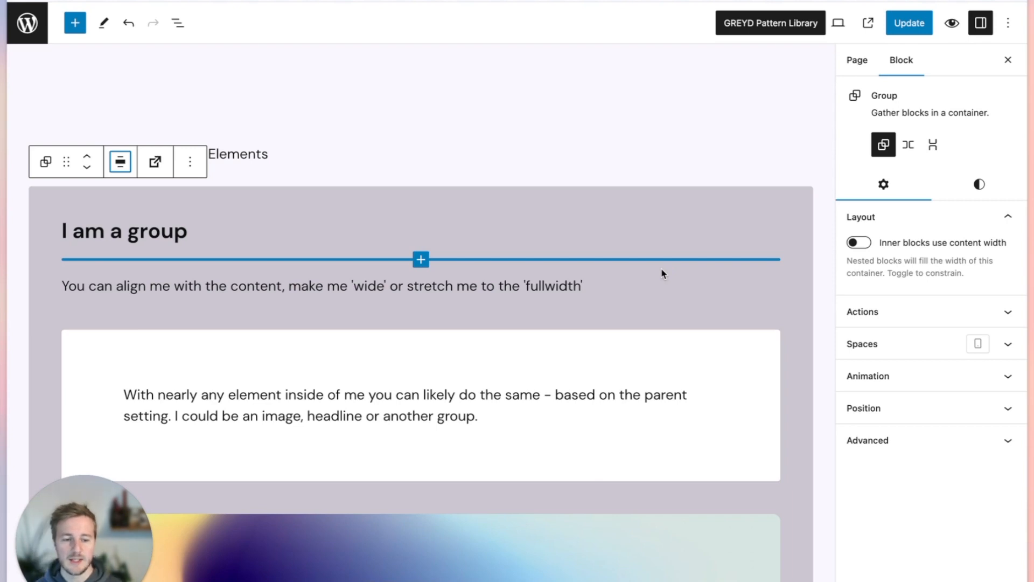
Step: Check the settings of the Left Column, Highlight and Right Column blocks below the group
scroll(473, 311, down, 2)
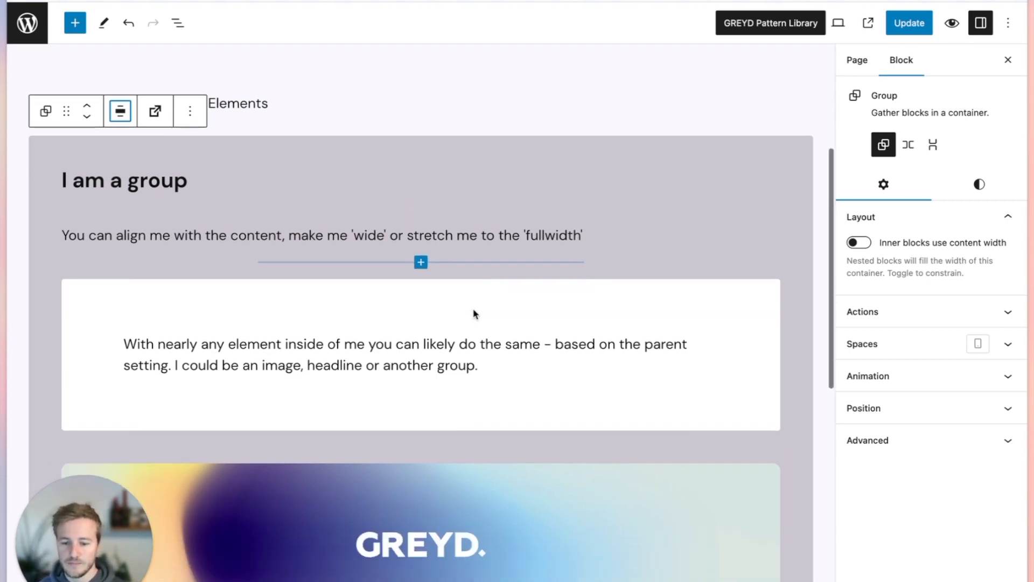
scroll(487, 236, down, 10)
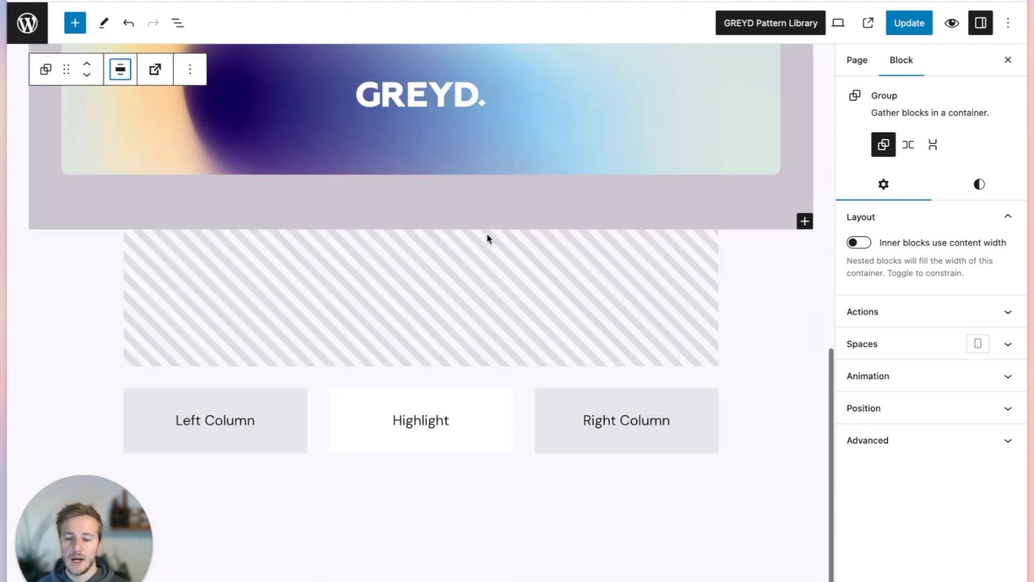
click(259, 398)
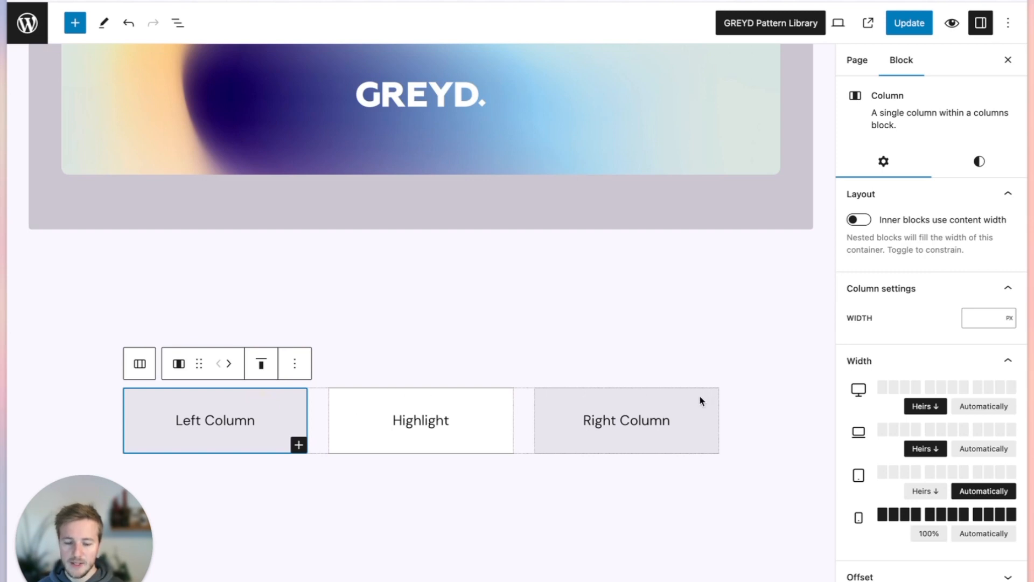
click(700, 399)
click(466, 398)
click(237, 402)
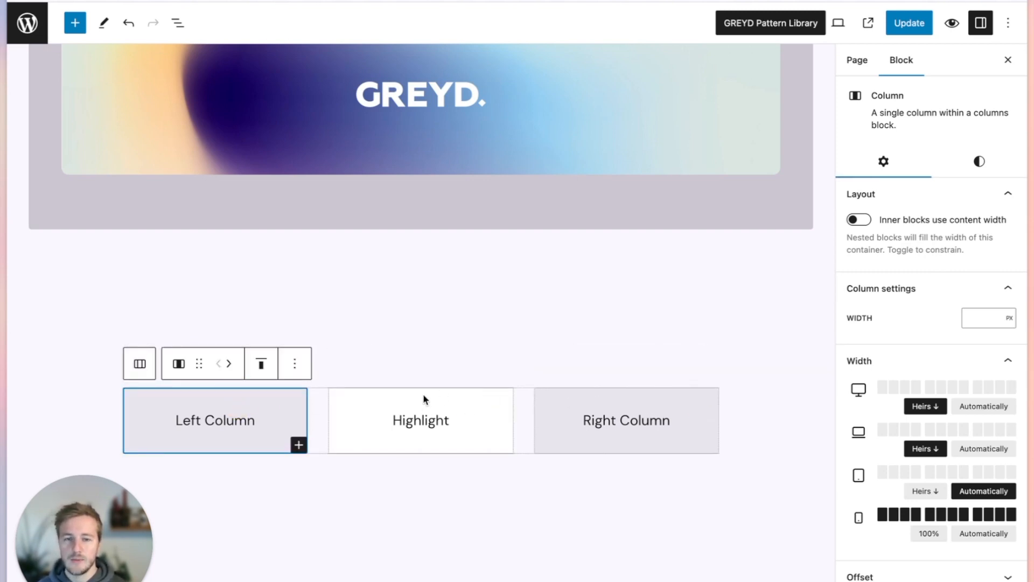
Step: Switch the editor preview to mobile size and select the Highlight column among the stacked columns
click(838, 23)
click(719, 112)
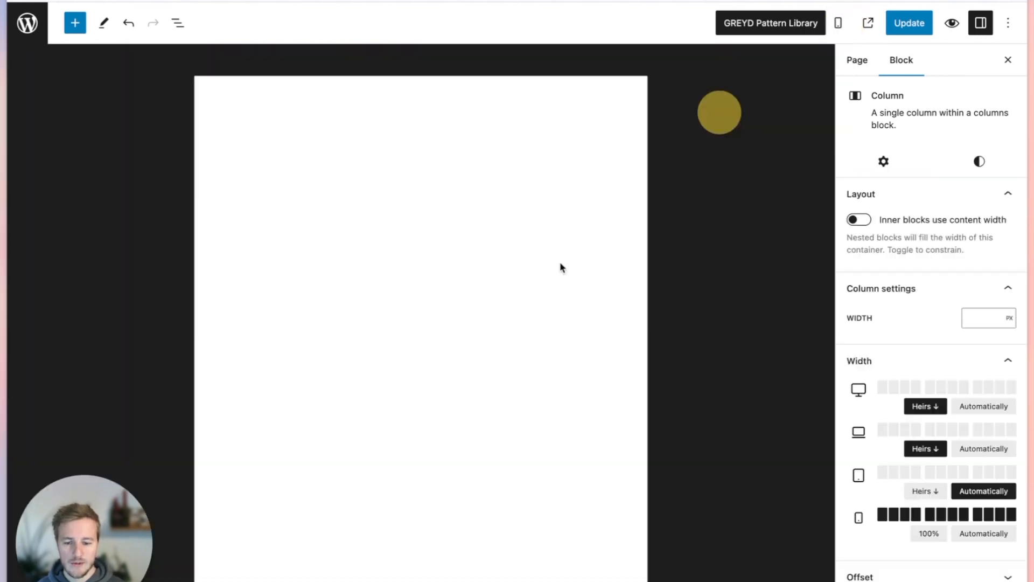
scroll(438, 432, down, 10)
click(390, 375)
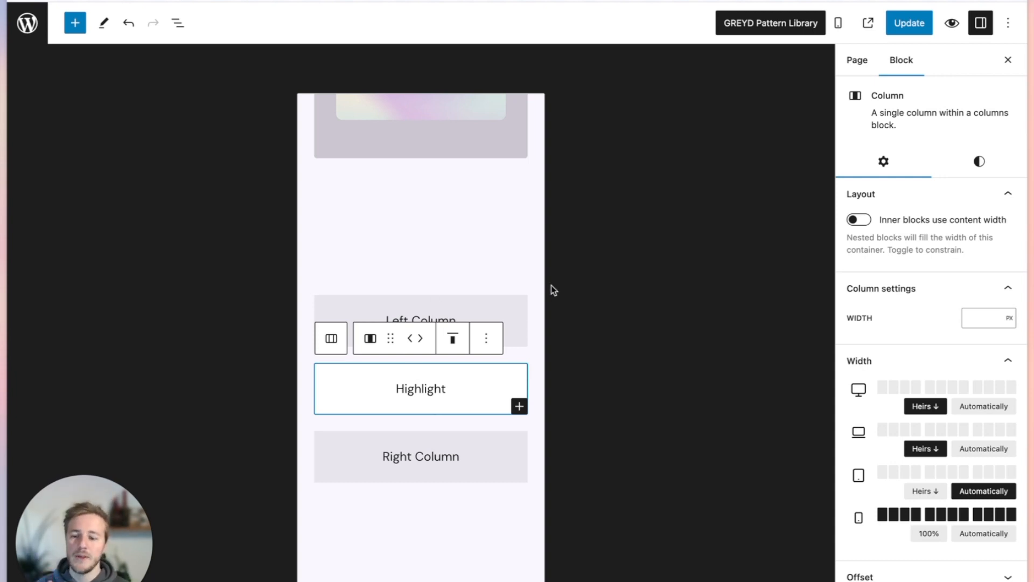
Step: Set the Highlight column's order on the mobile breakpoint to Start
scroll(929, 481, down, 3)
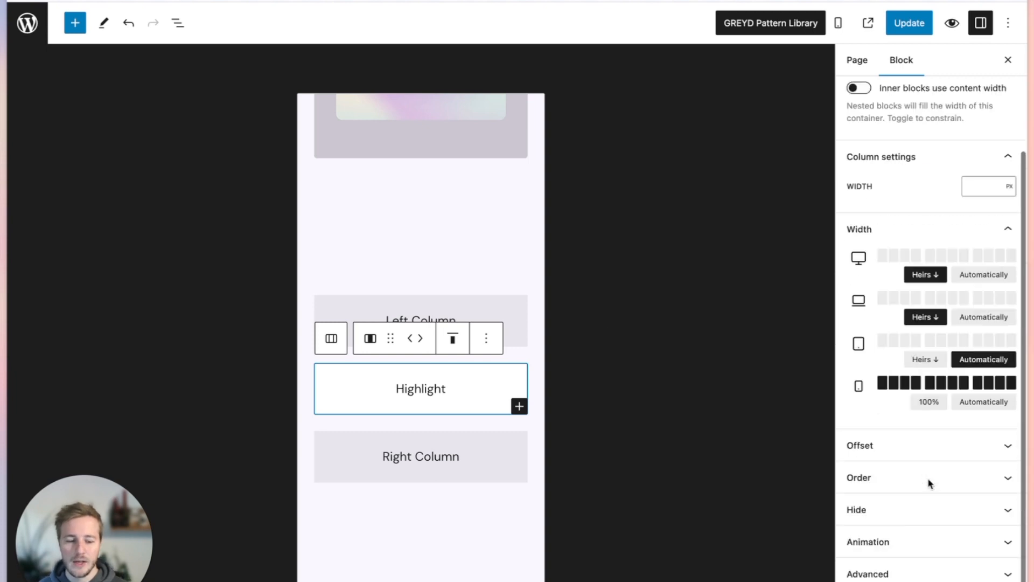
click(893, 478)
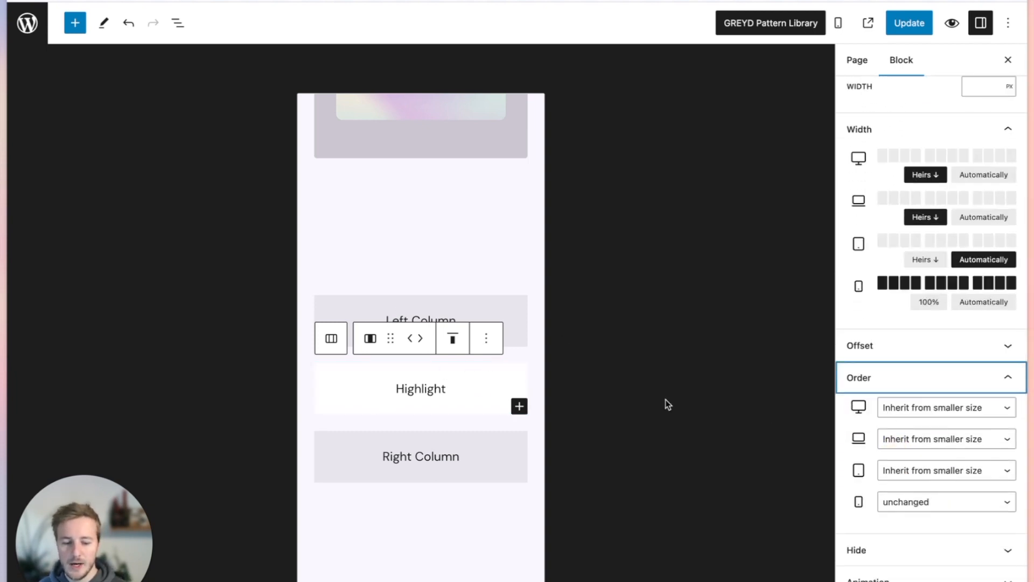
click(929, 506)
click(916, 517)
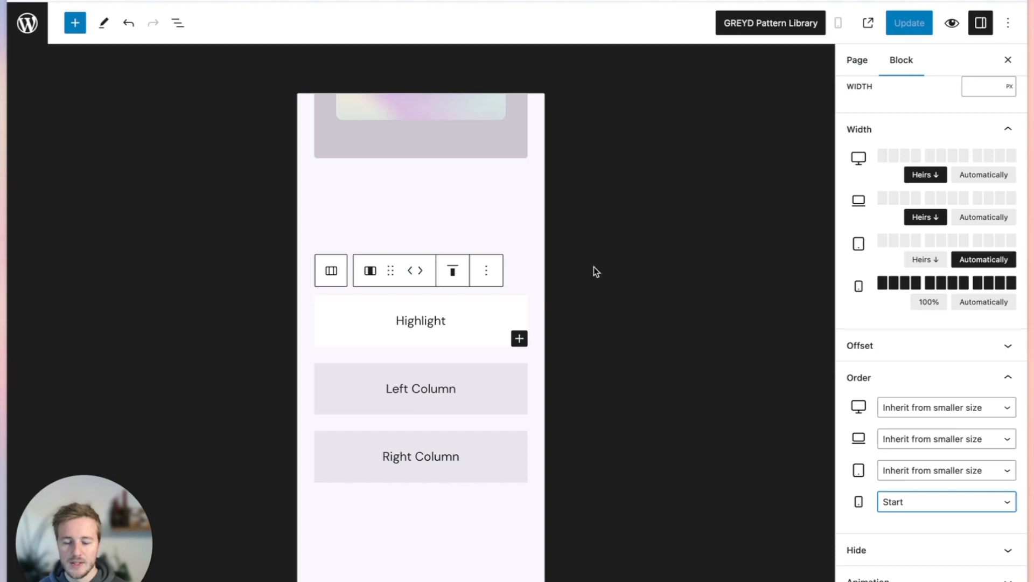
Step: Return the editor preview to desktop size to check the column order there
scroll(875, 172, up, 5)
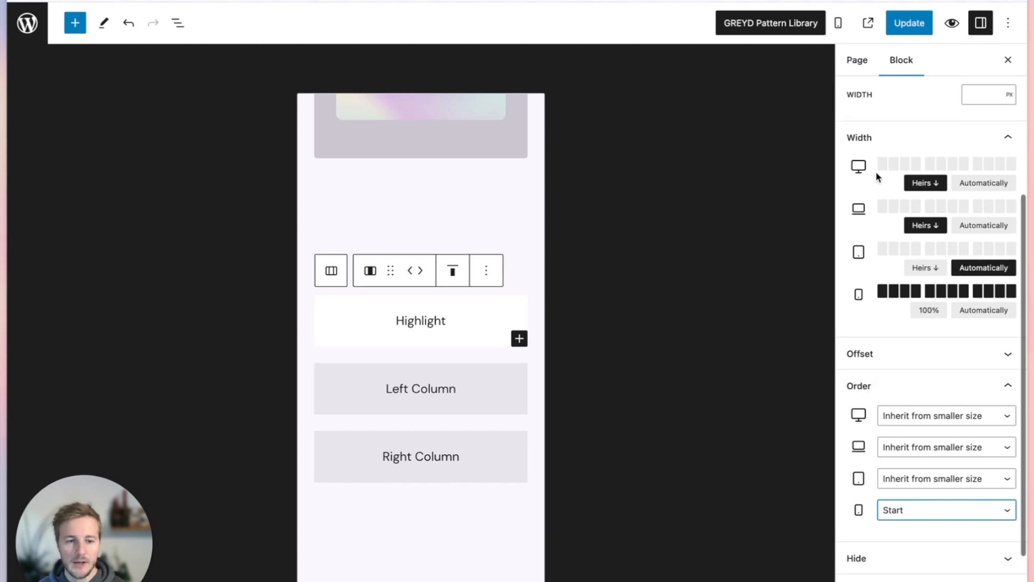
click(837, 22)
click(771, 64)
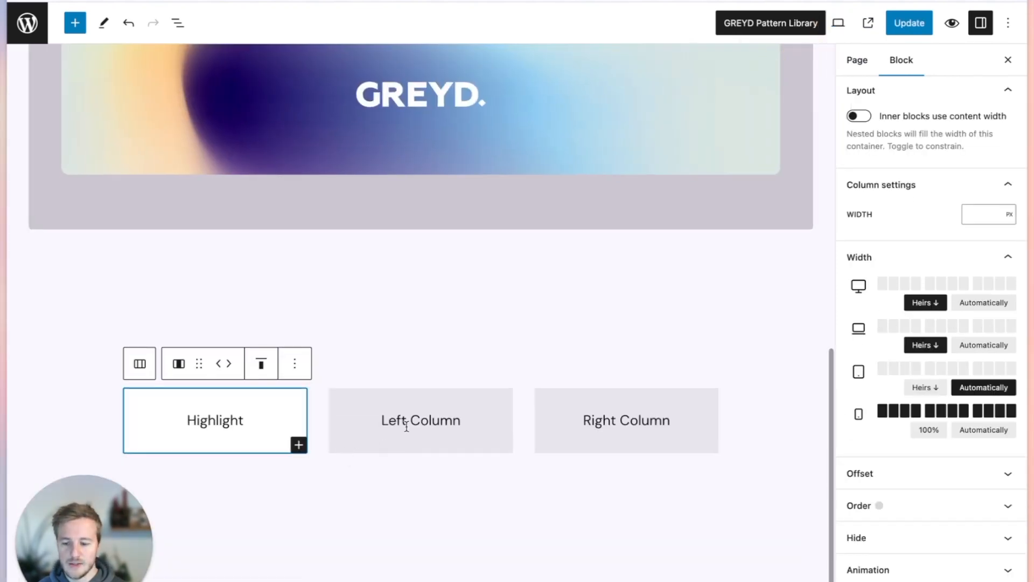
Step: Set the Highlight column's order on the laptop breakpoint to 2
scroll(991, 393, down, 1)
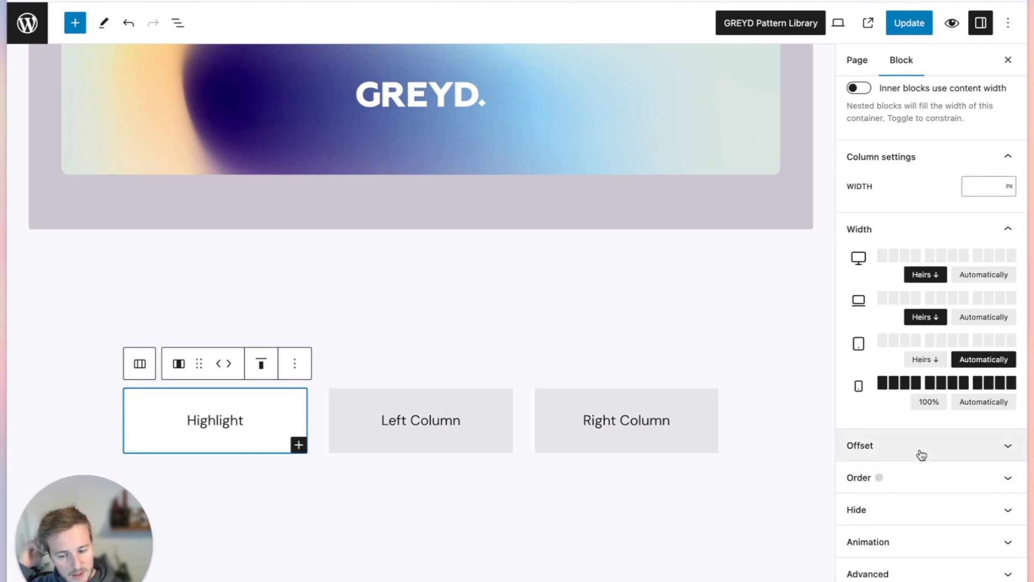
click(922, 477)
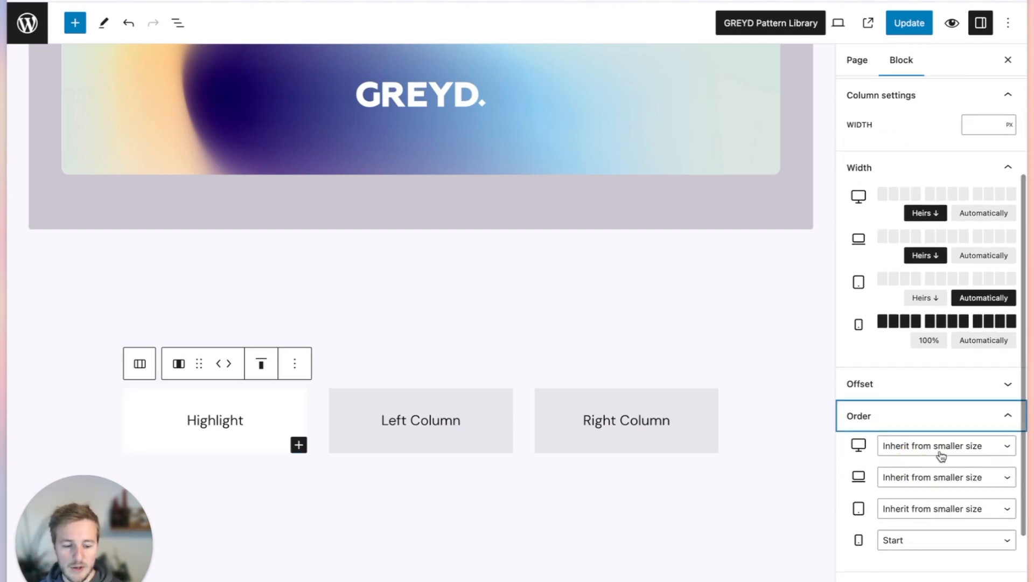
click(921, 478)
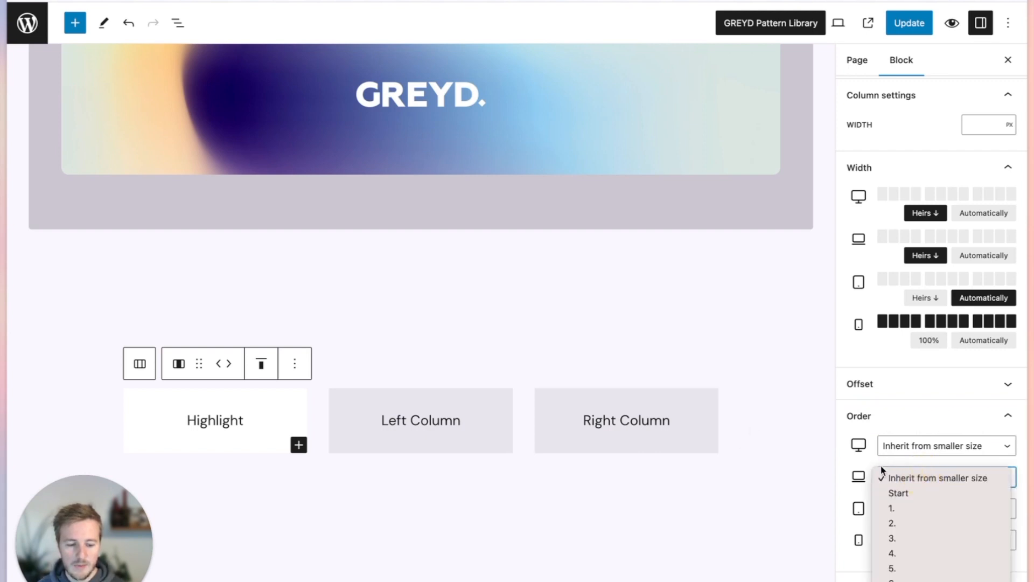
click(908, 521)
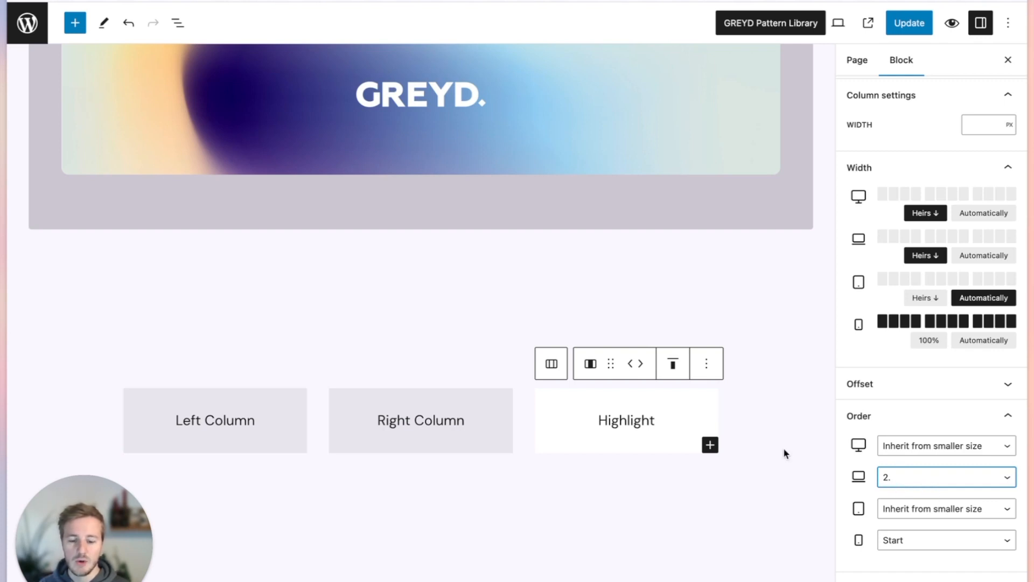
Step: Set the Right Column's order on the mobile breakpoint to 3
click(905, 479)
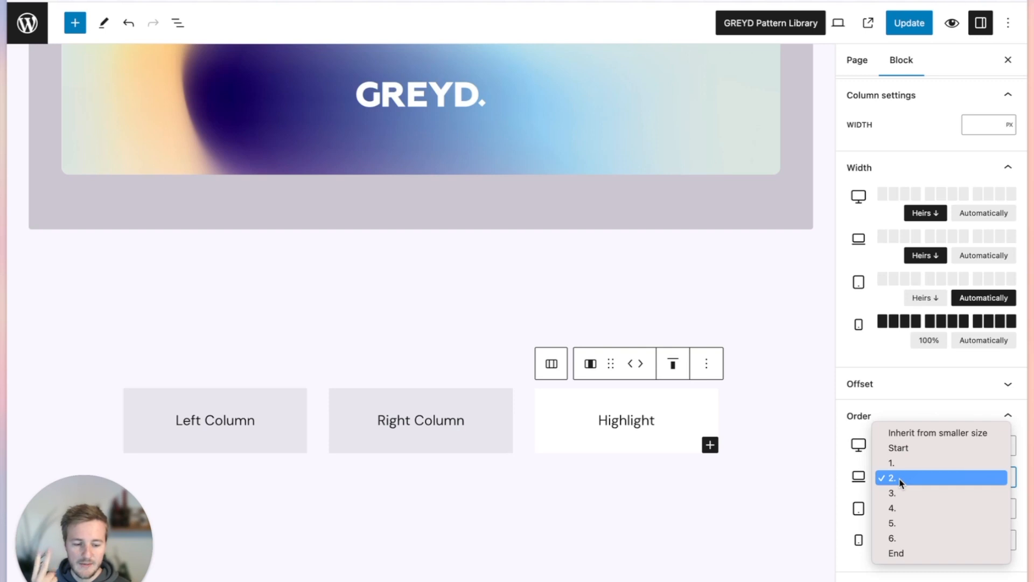
click(412, 400)
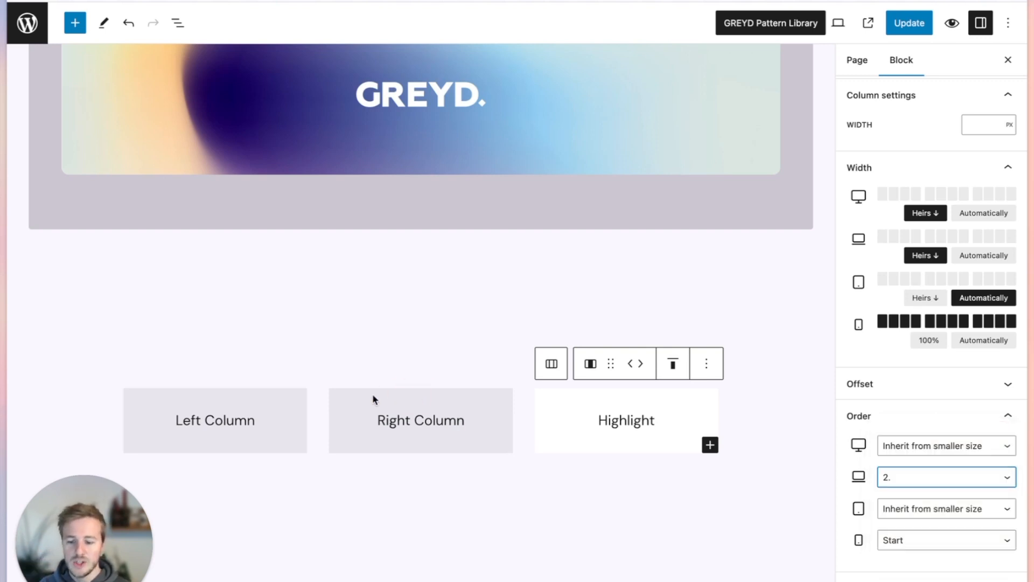
click(353, 397)
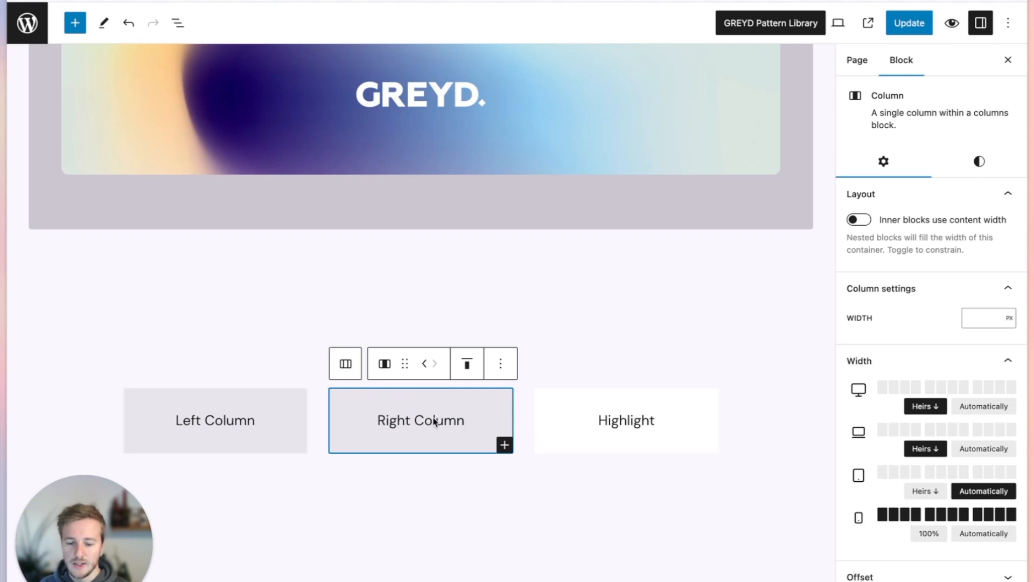
scroll(949, 468, down, 3)
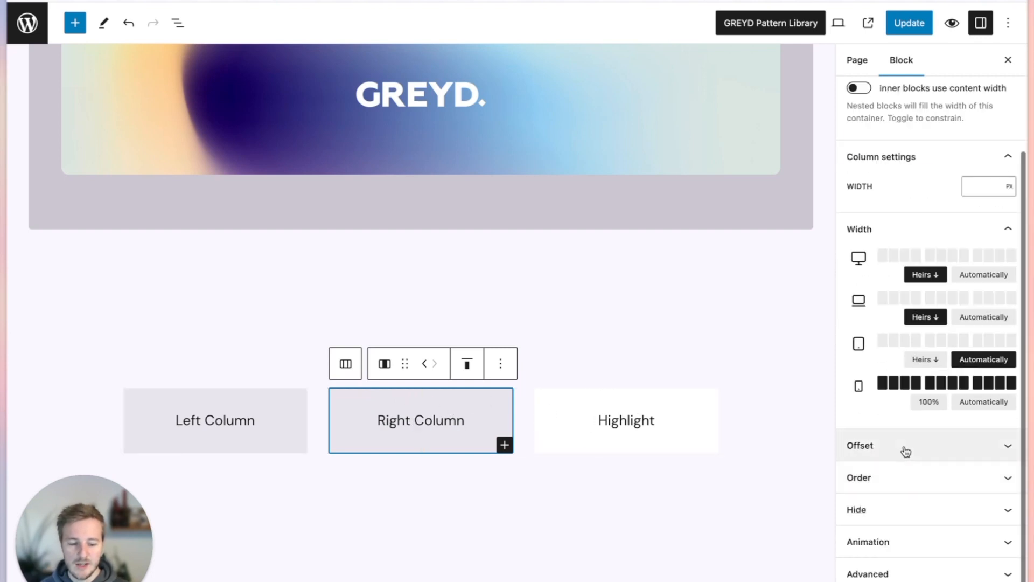
click(889, 475)
scroll(914, 495, down, 1)
click(916, 508)
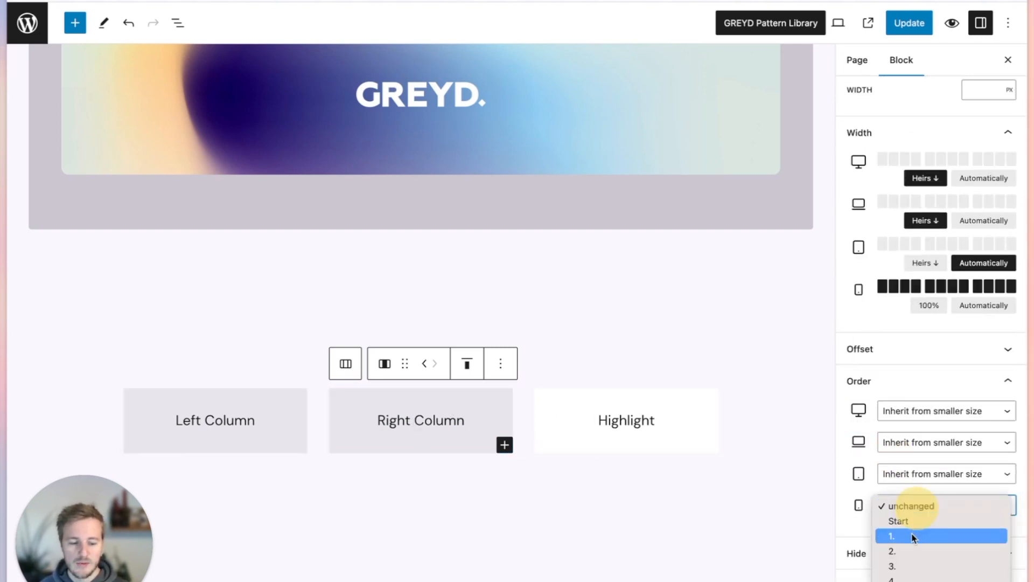
click(908, 567)
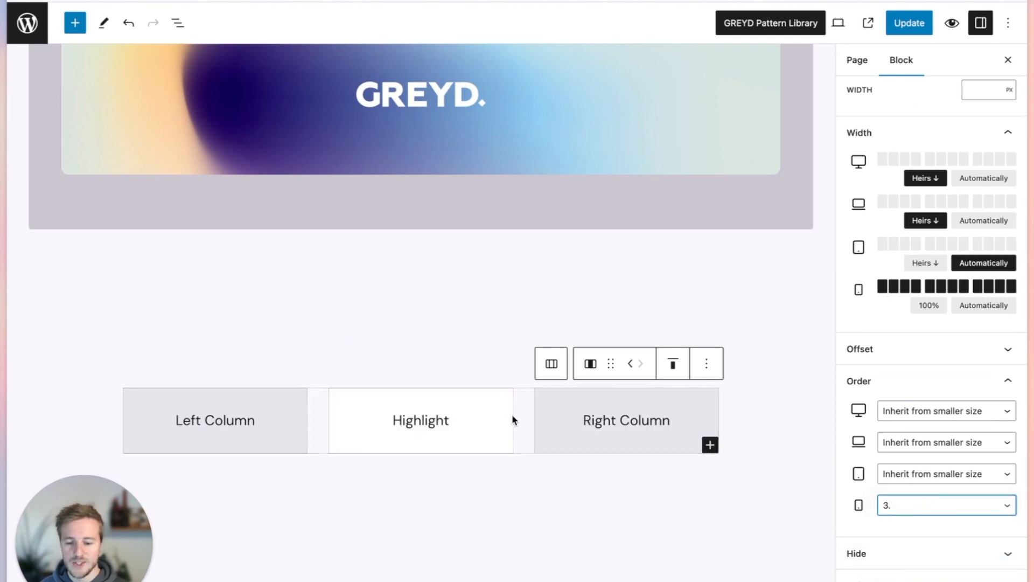
Step: Select the Highlight column and check the column order in the mobile and tablet preview sizes
click(486, 403)
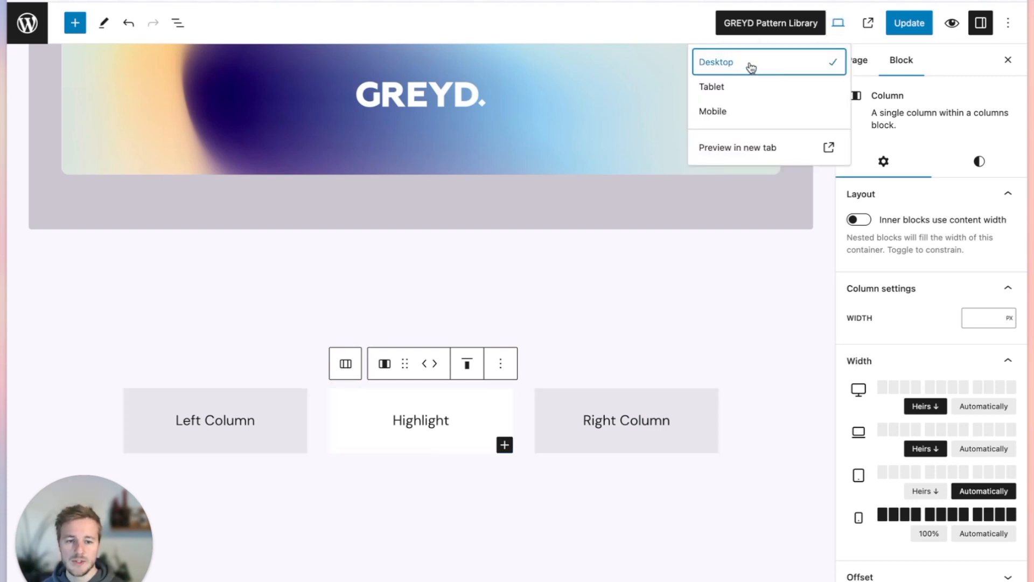
click(720, 111)
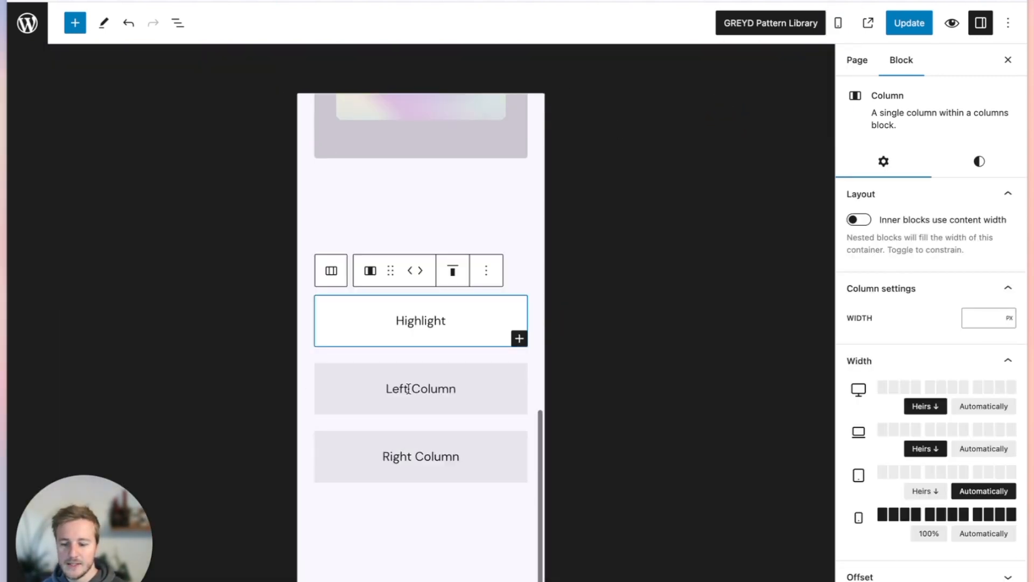
click(840, 23)
click(776, 86)
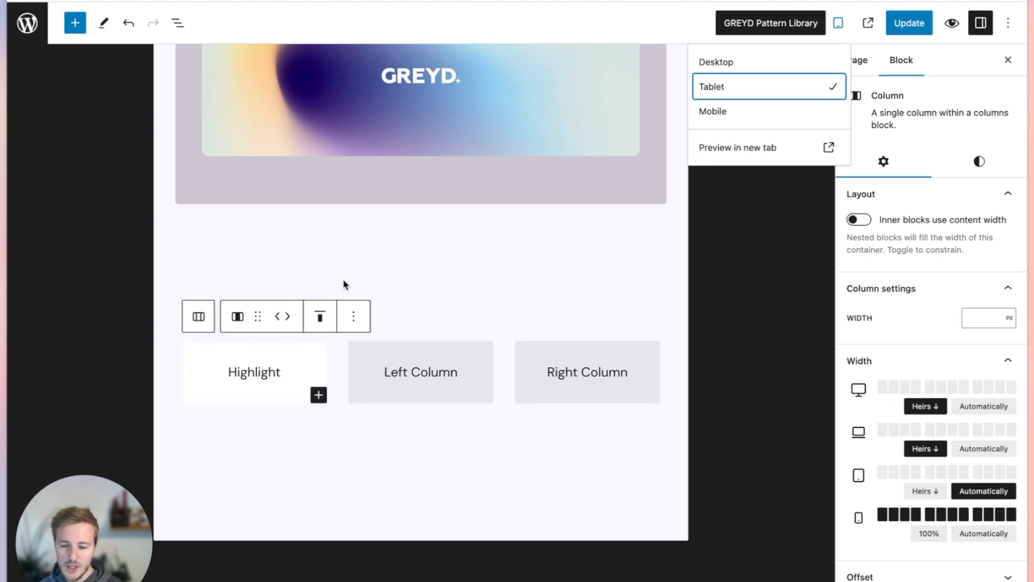
Step: Set the Highlight column's tablet width to 8 of 12 grid units and its tablet offset to 2 units
click(964, 476)
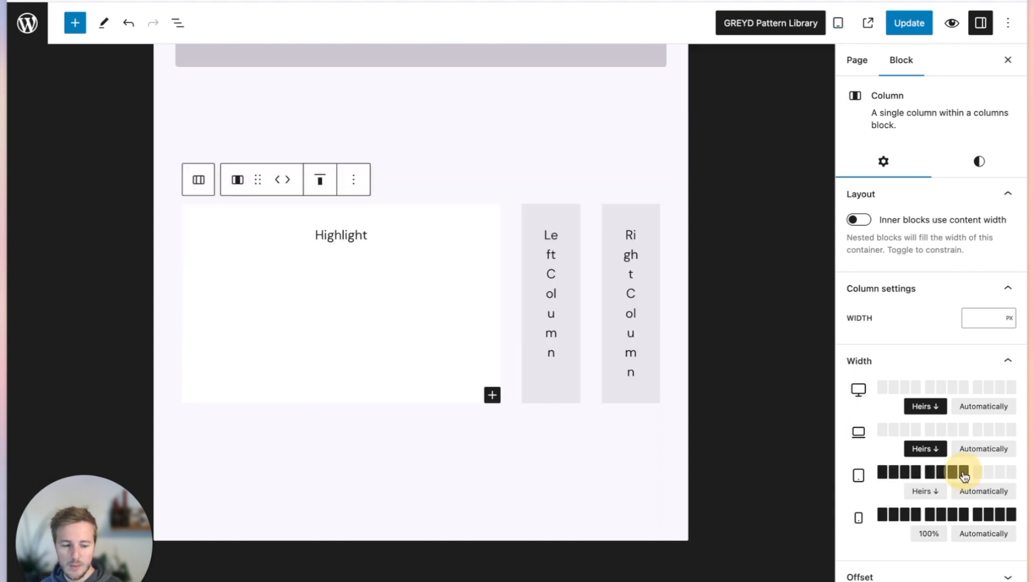
scroll(358, 255, up, 1)
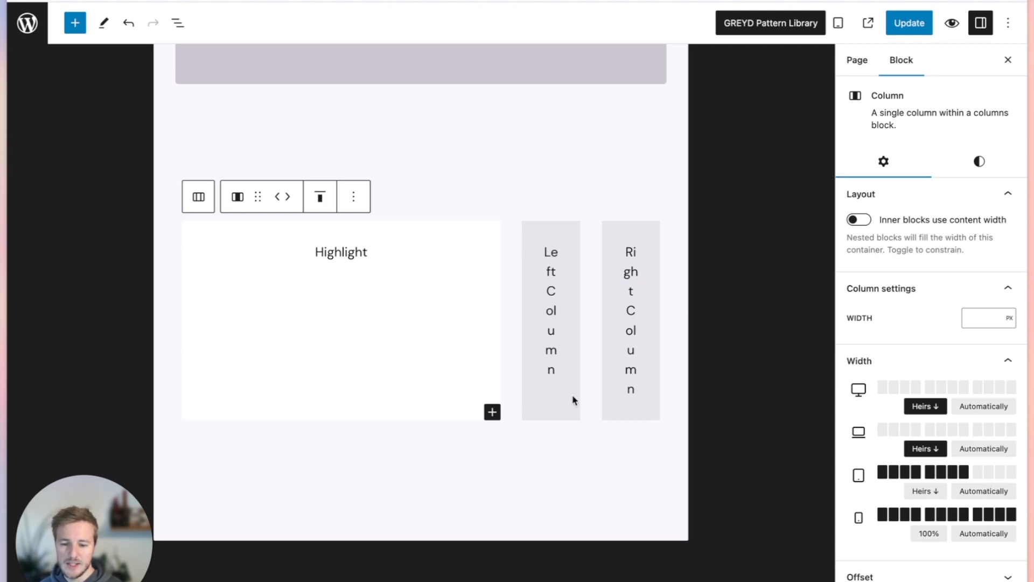
scroll(930, 485, down, 2)
click(899, 446)
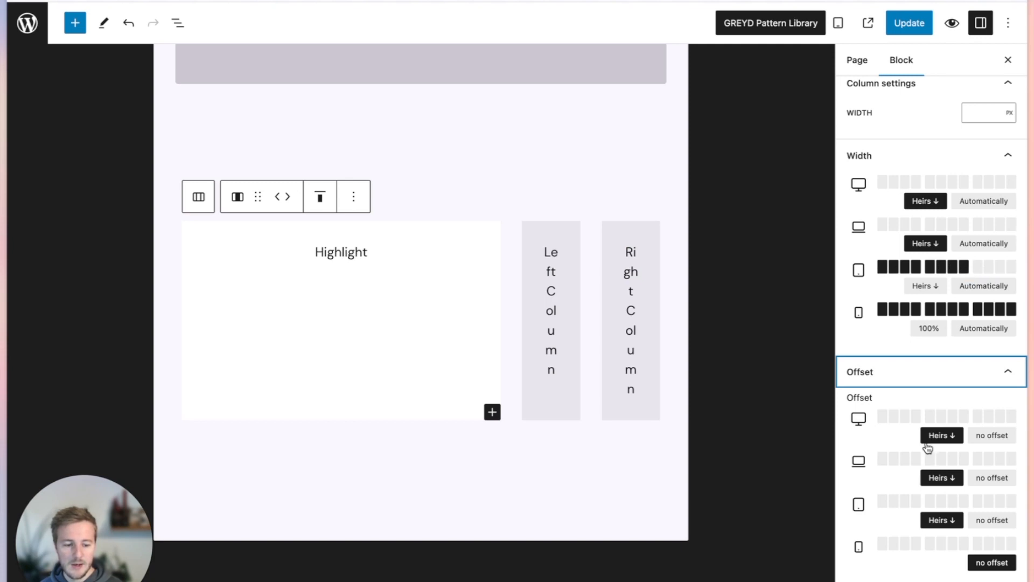
click(894, 501)
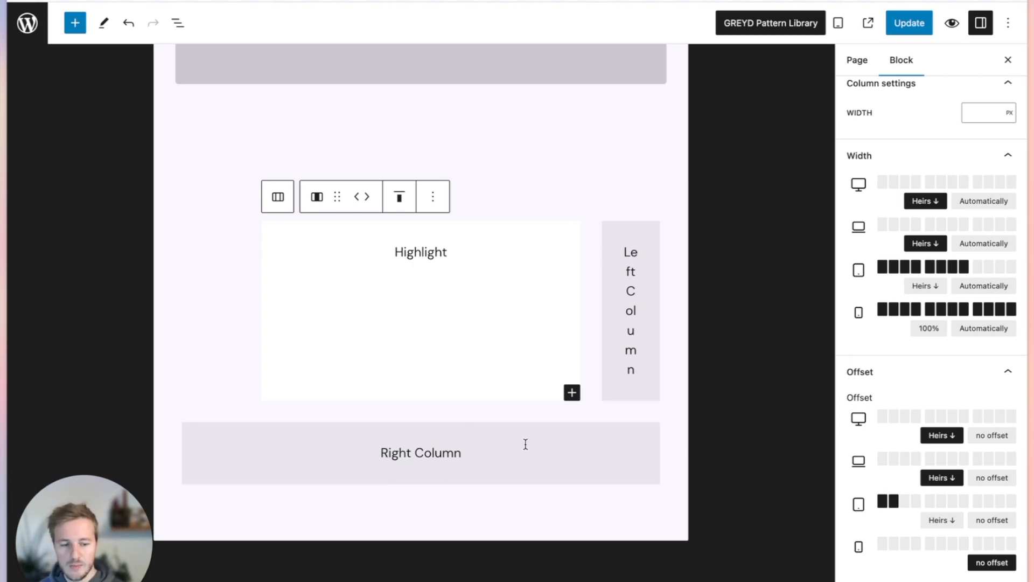
Step: Set the Left Column's width on the tablet breakpoint to 4 of 12 grid units
click(621, 237)
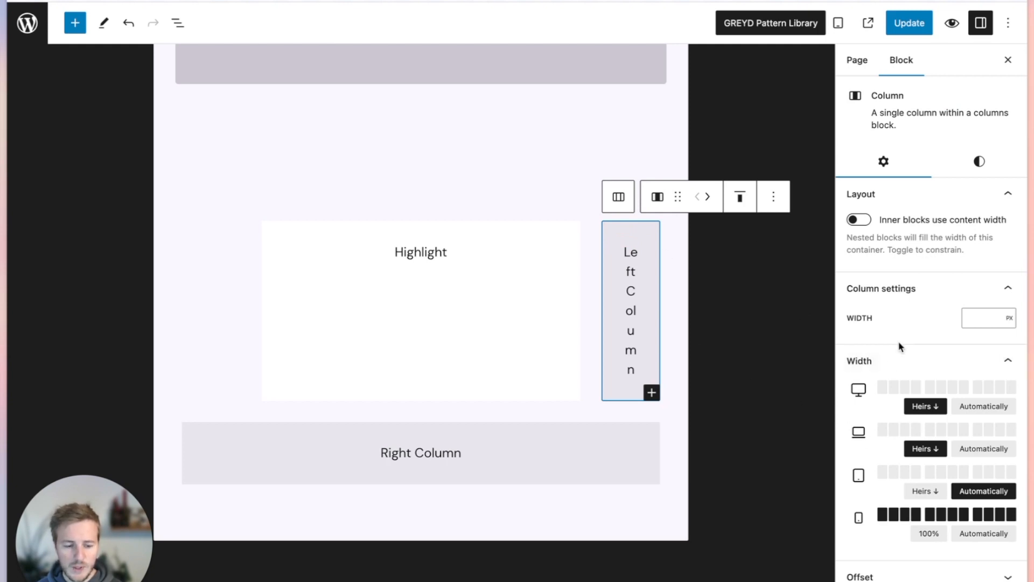
scroll(899, 481, down, 1)
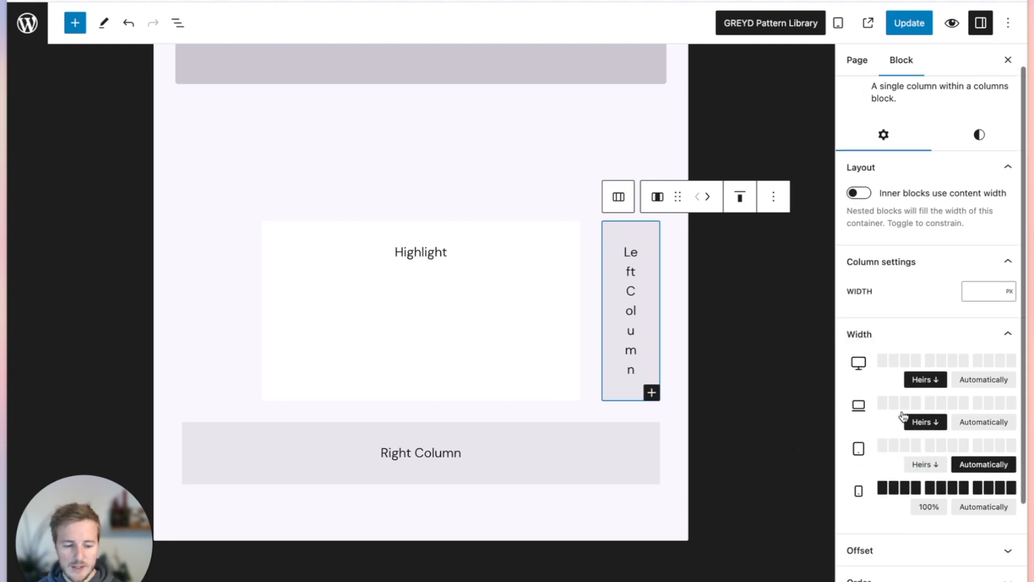
click(916, 446)
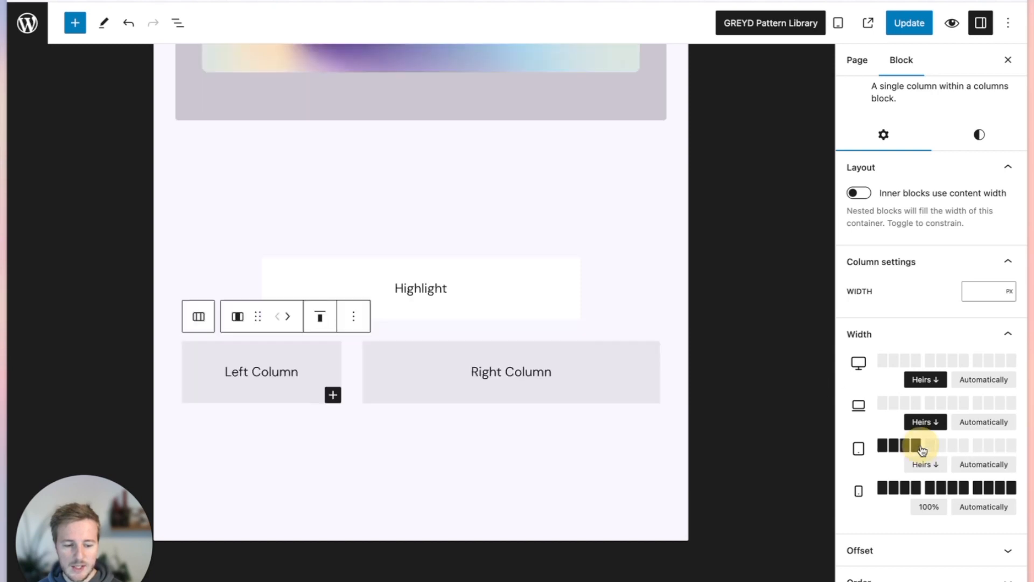
click(929, 446)
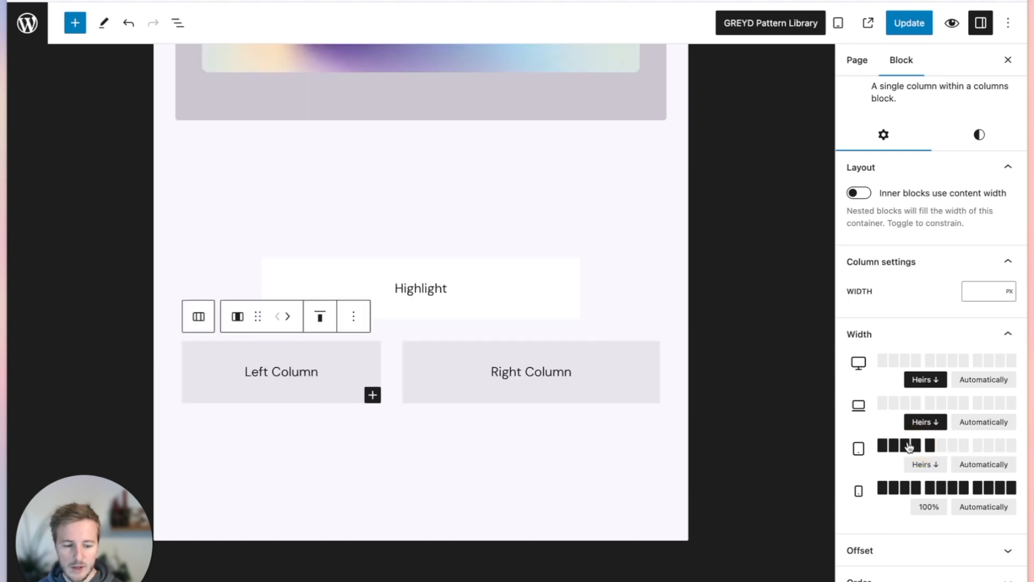
click(915, 446)
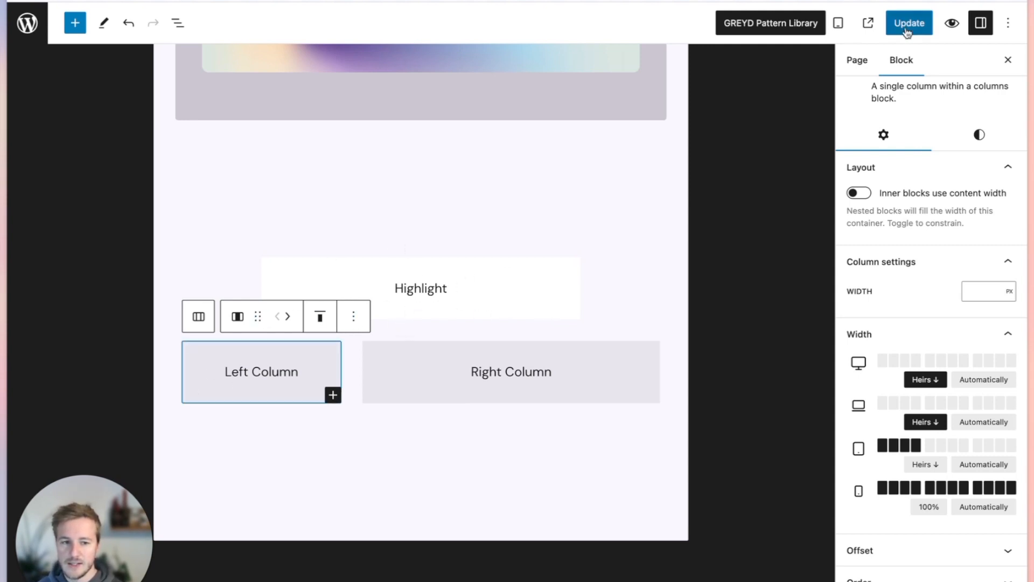
Step: Check the column layout in the mobile preview size and return the preview to desktop size
click(844, 23)
click(731, 112)
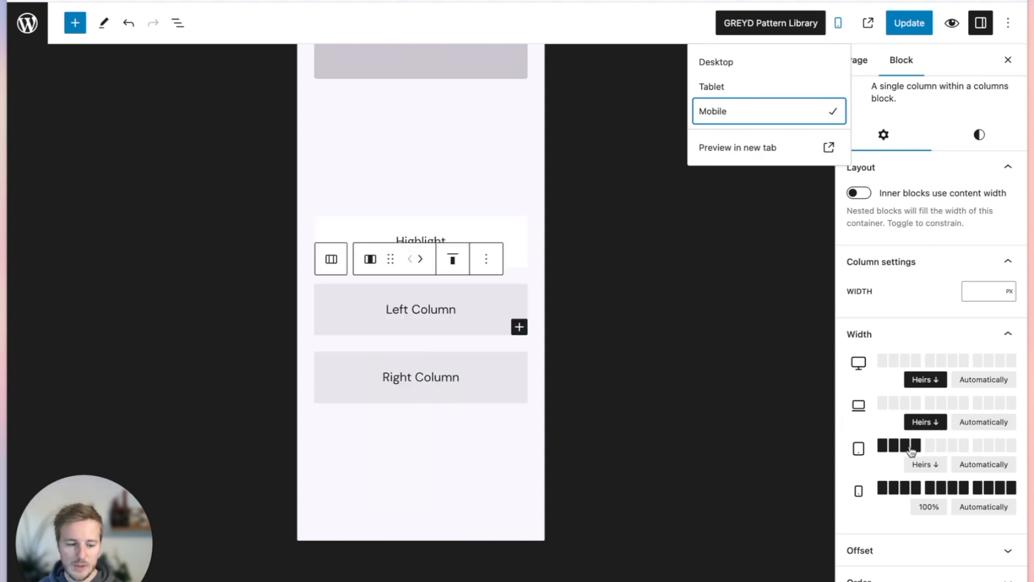
click(724, 63)
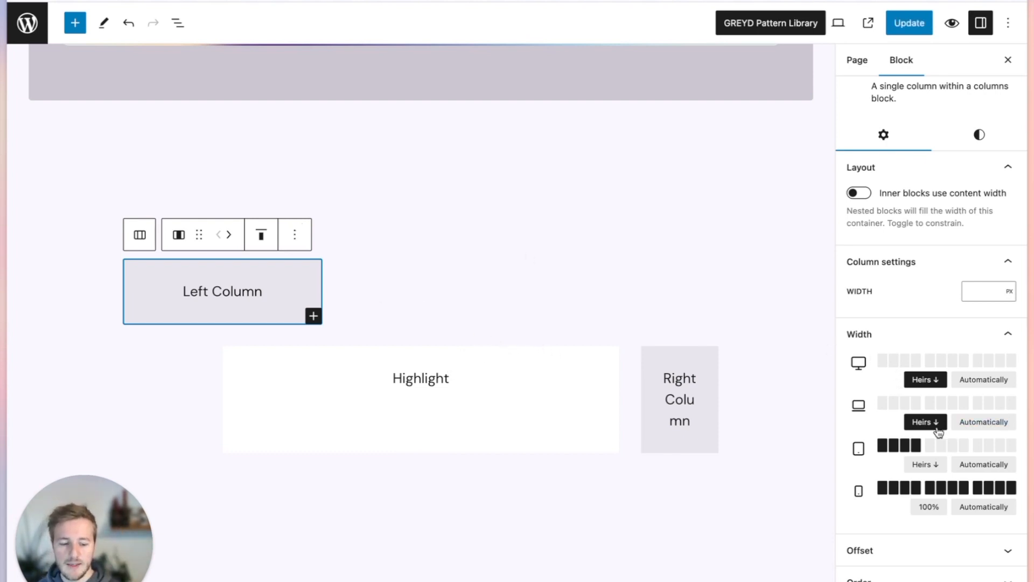
Step: Set the laptop breakpoint width of both the Left Column and the Highlight column to Automatically
scroll(976, 397, down, 1)
click(993, 397)
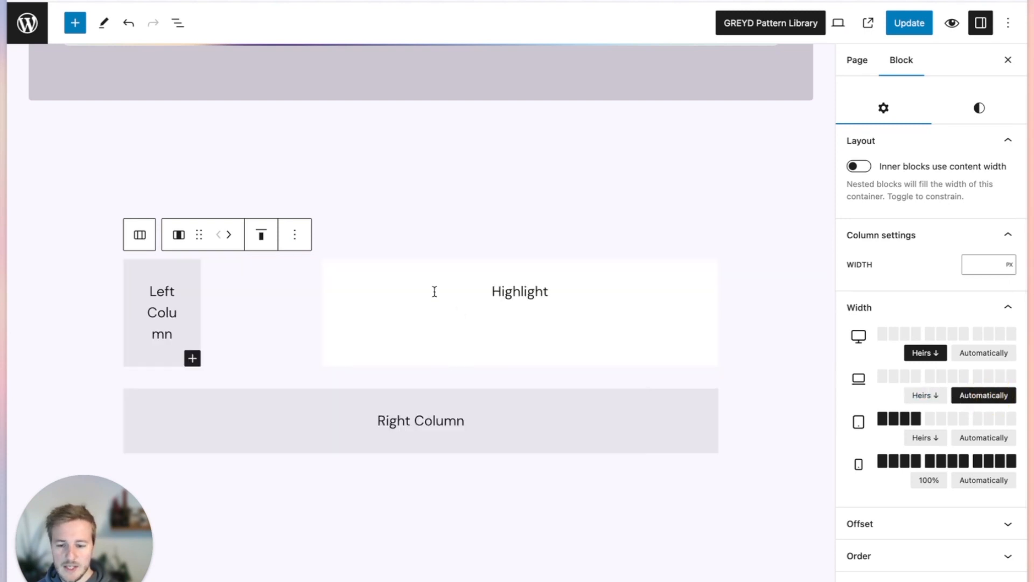
click(361, 274)
click(977, 446)
Step: Set the Highlight column's offset on the laptop breakpoint to no offset
scroll(937, 527, down, 1)
click(937, 531)
click(992, 483)
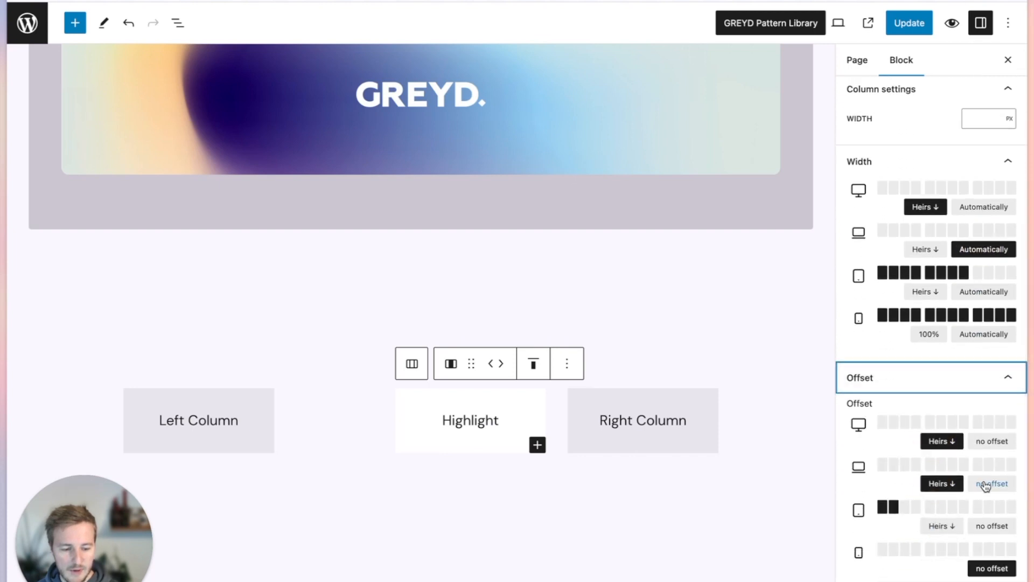